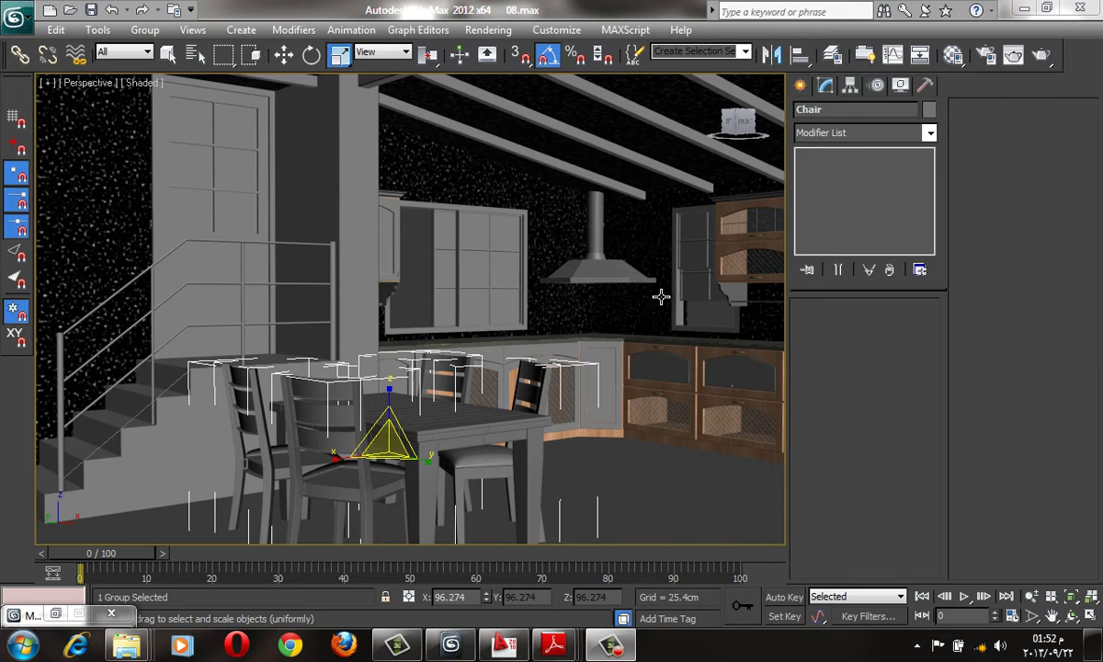
Orbit, pan and zoom the Perspective viewport to look over the kitchen scene.
scroll(647, 310, down, 3)
scroll(647, 310, down, 3)
scroll(465, 331, up, 2)
scroll(465, 332, up, 2)
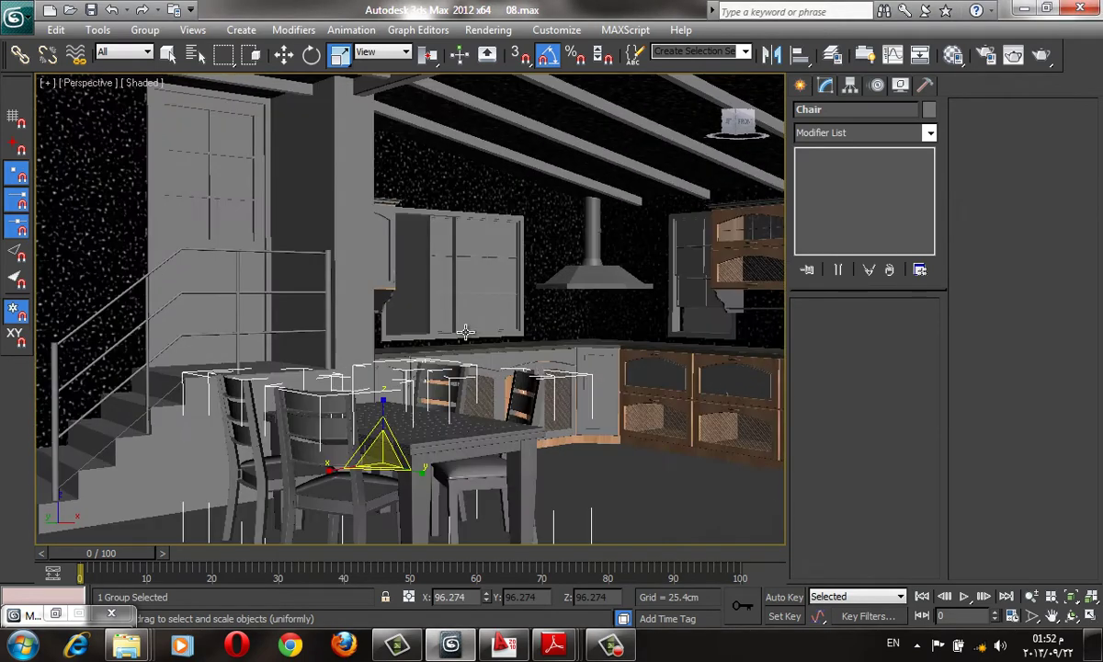
mouse_move(464, 330)
middle_down()
mouse_move(482, 333)
mouse_move(453, 321)
middle_up()
scroll(453, 320, down, 2)
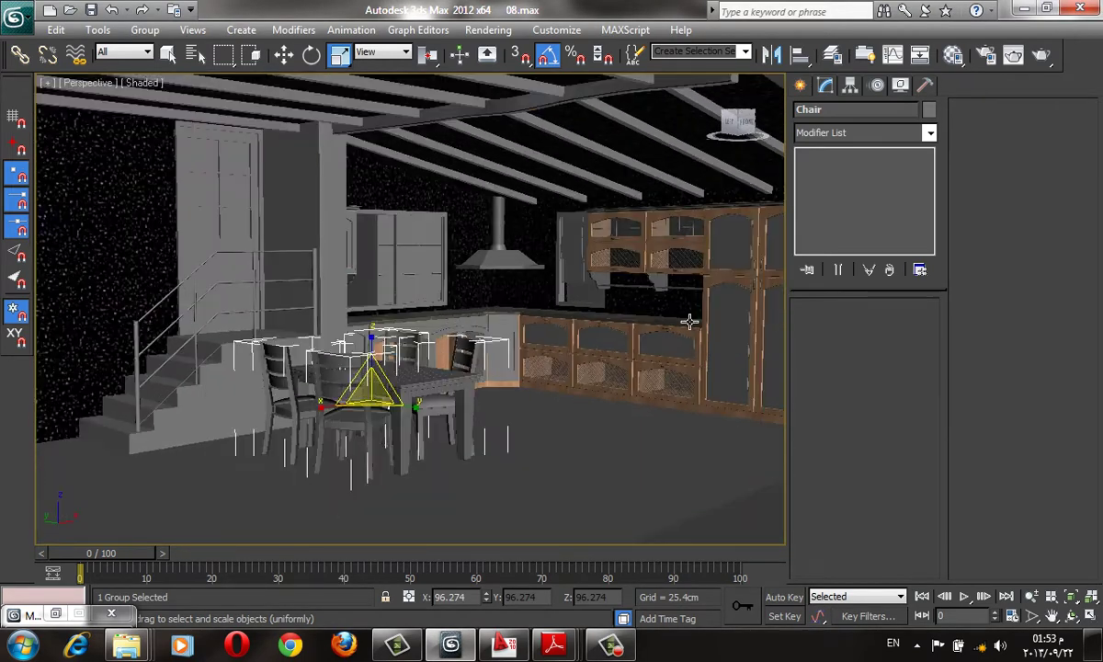
middle_drag(520, 350, 906, 512)
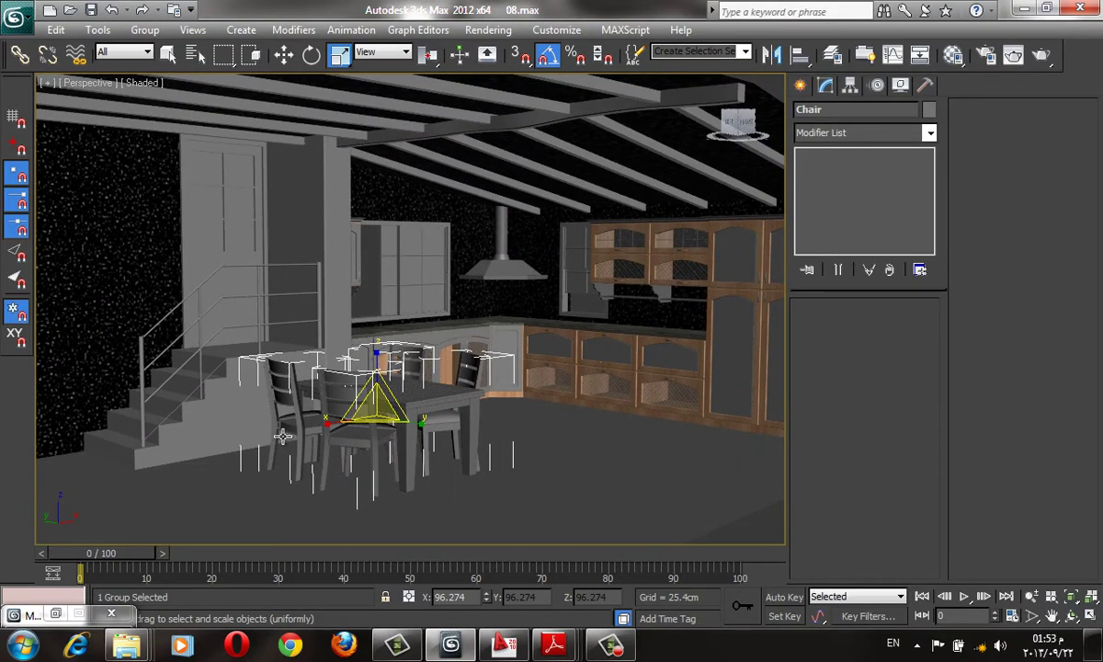
scroll(167, 381, up, 1)
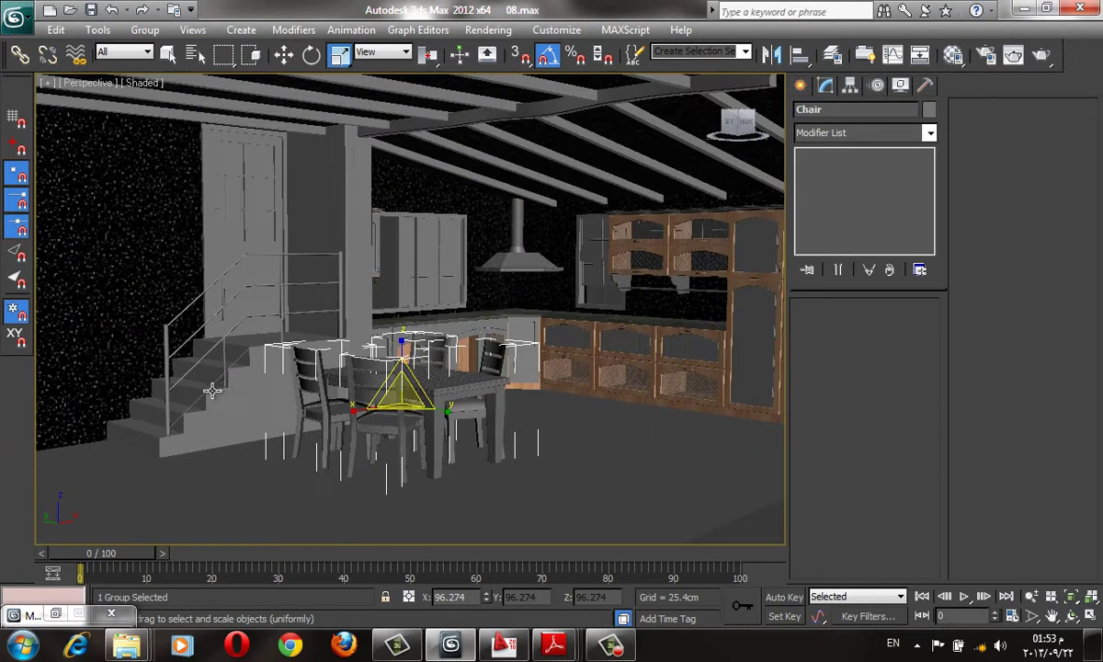
scroll(207, 367, up, 1)
scroll(220, 390, up, 1)
scroll(304, 335, up, 1)
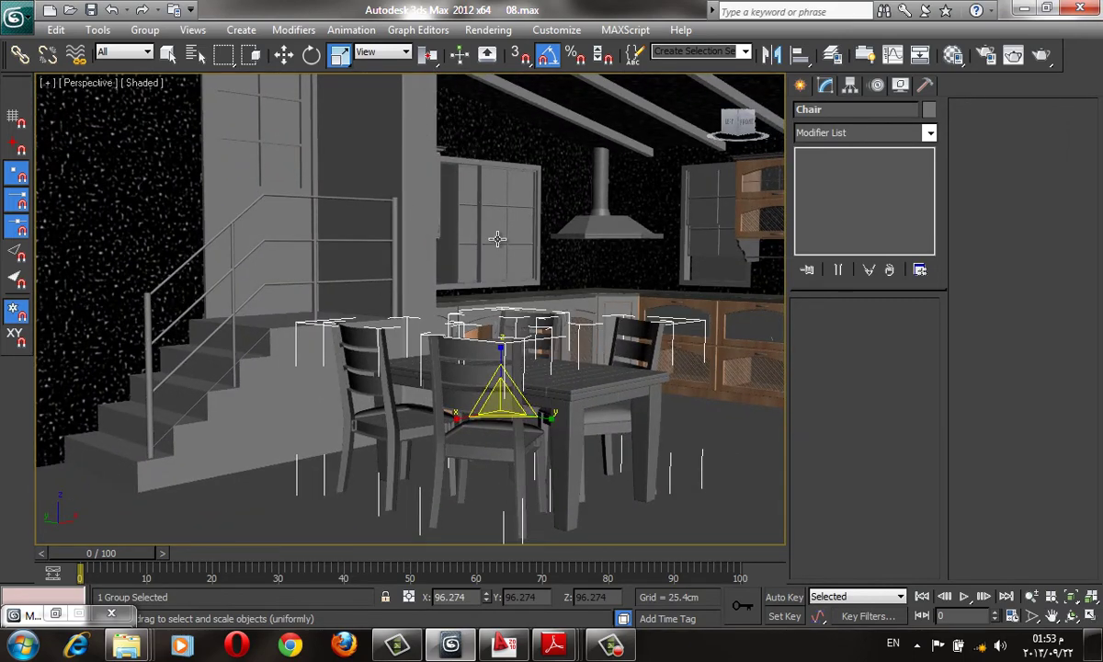
scroll(477, 229, down, 1)
scroll(432, 312, down, 1)
scroll(395, 368, down, 2)
scroll(359, 359, up, 1)
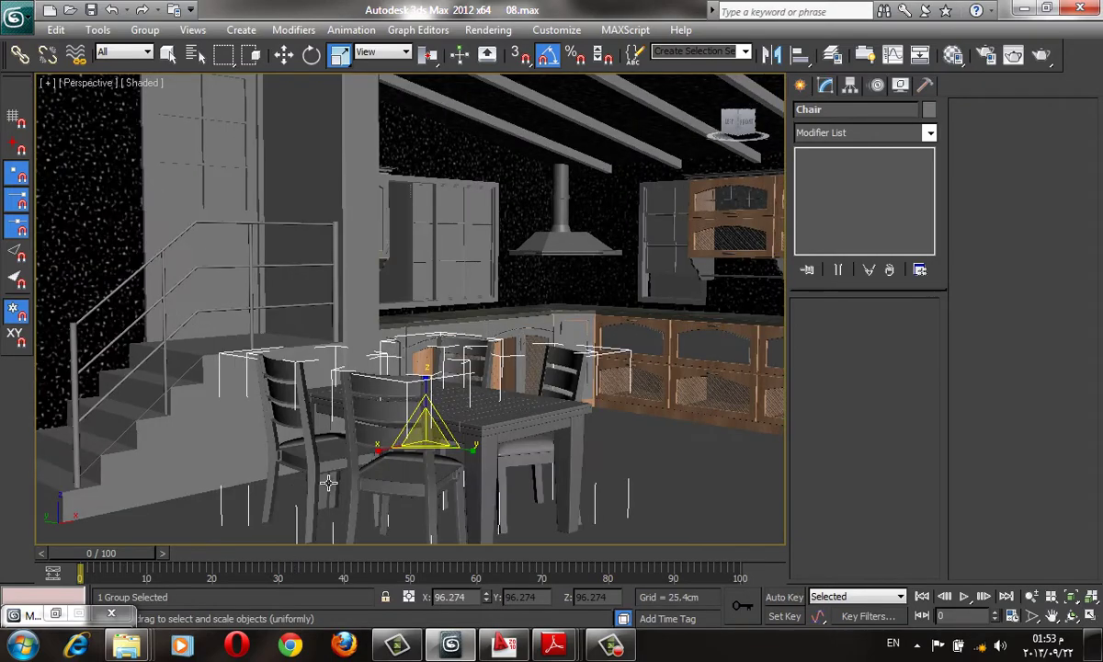
scroll(308, 454, up, 1)
scroll(262, 511, up, 1)
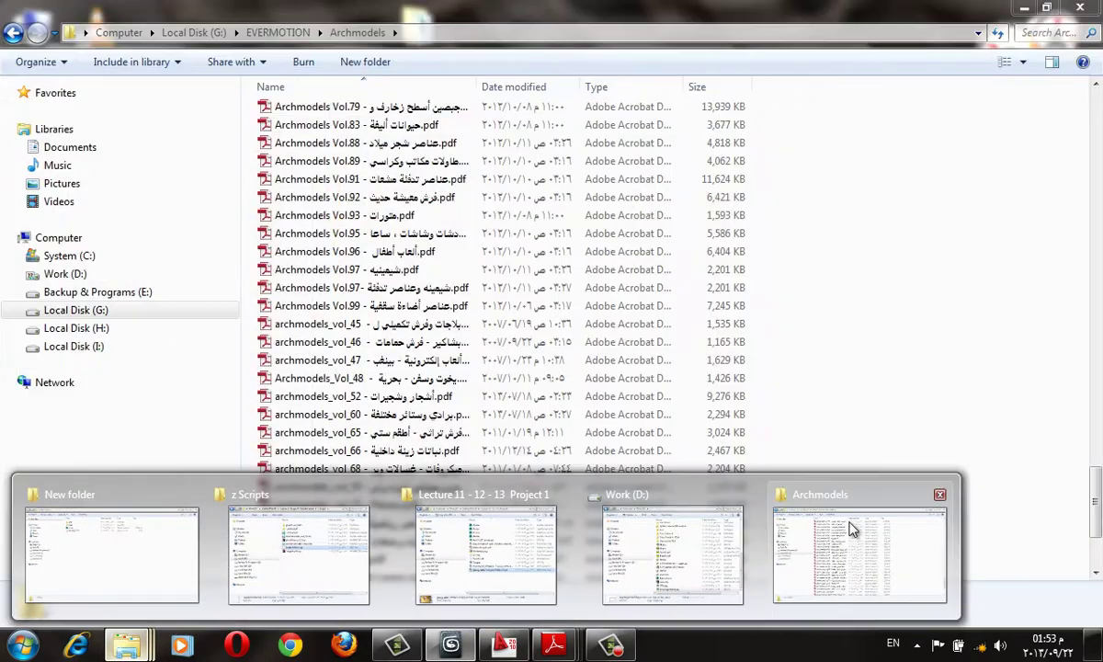
Open archmodels 41 - Plants.pdf from Trees - Grass & Landscapes and browse plants 001 and 002.
click(859, 551)
scroll(467, 385, up, 8)
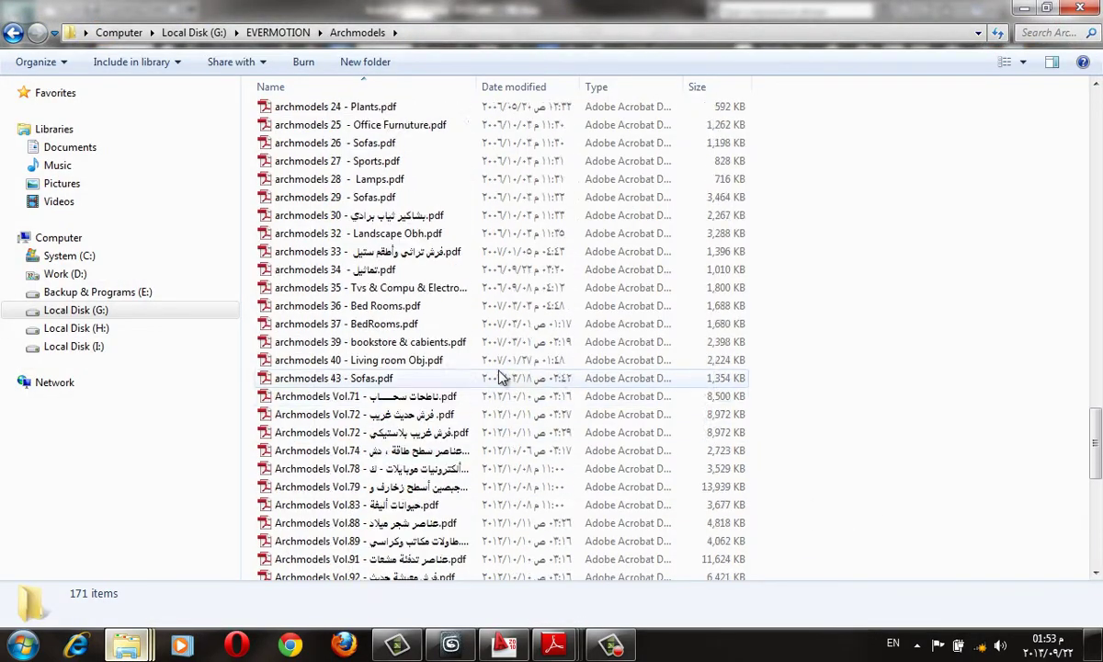
scroll(487, 368, up, 10)
scroll(459, 358, up, 3)
double_click(435, 366)
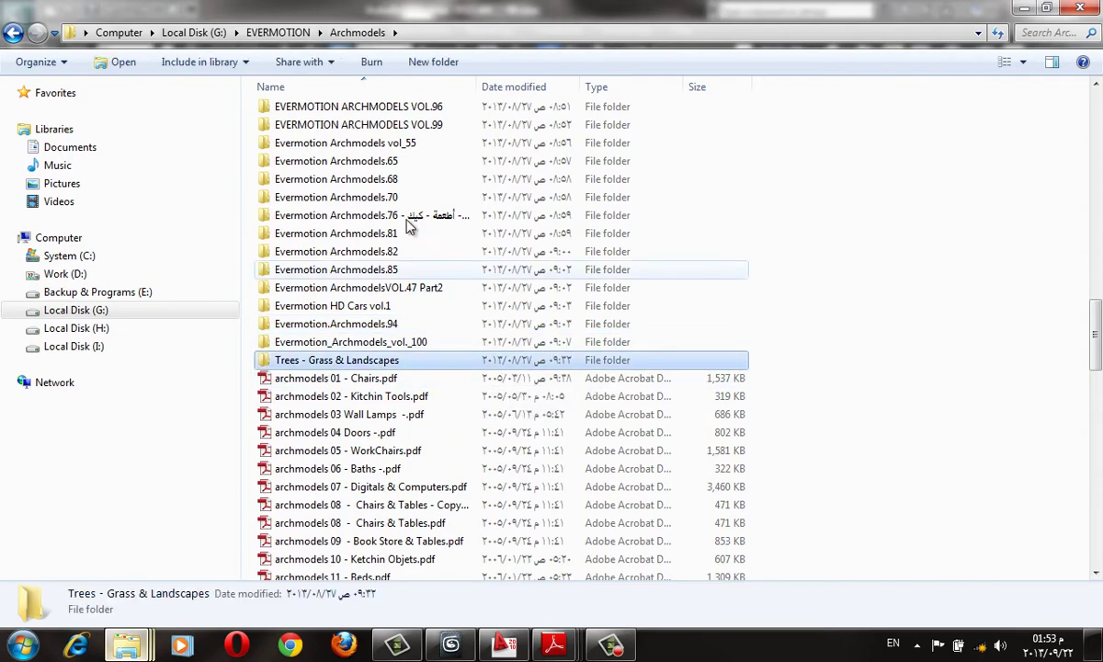
double_click(402, 294)
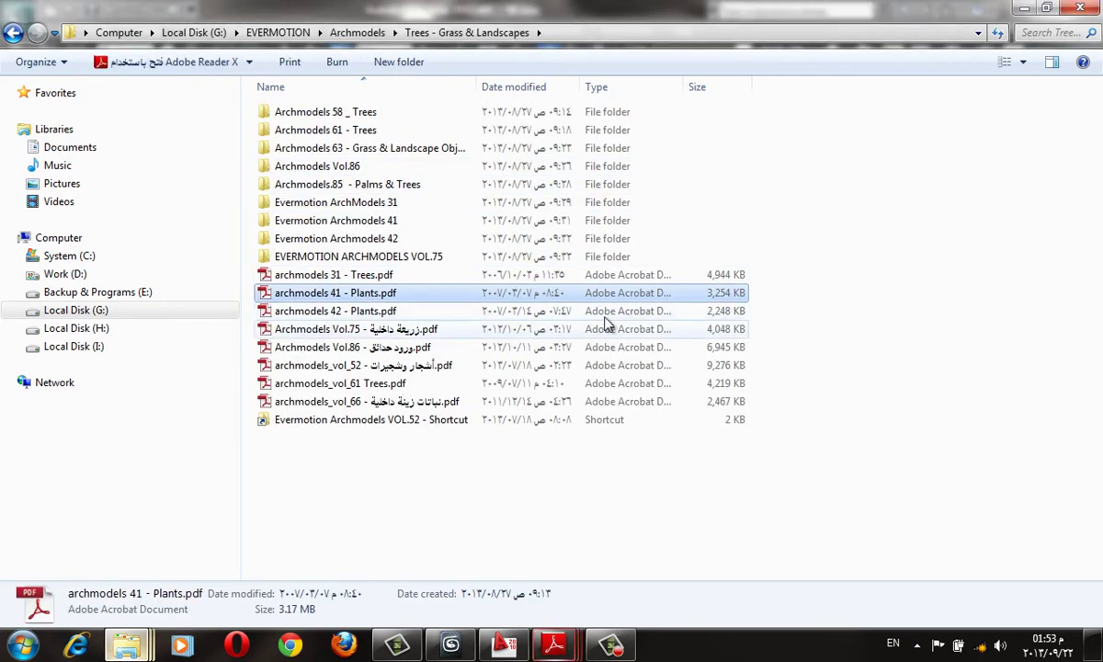
scroll(744, 344, down, 9)
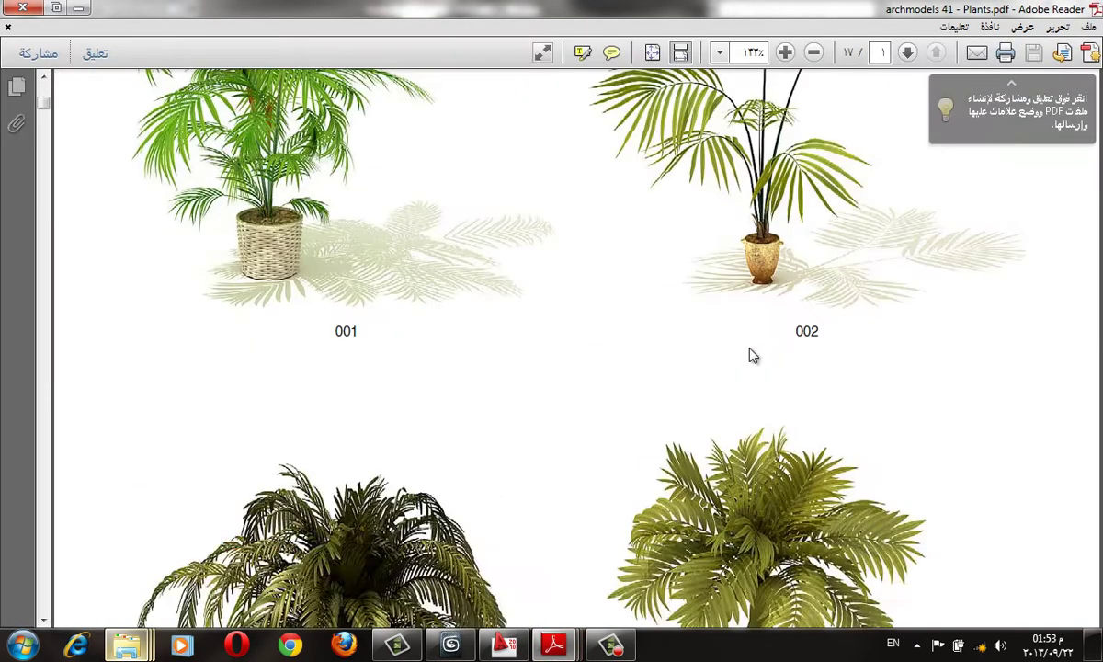
scroll(702, 325, up, 3)
scroll(684, 423, down, 3)
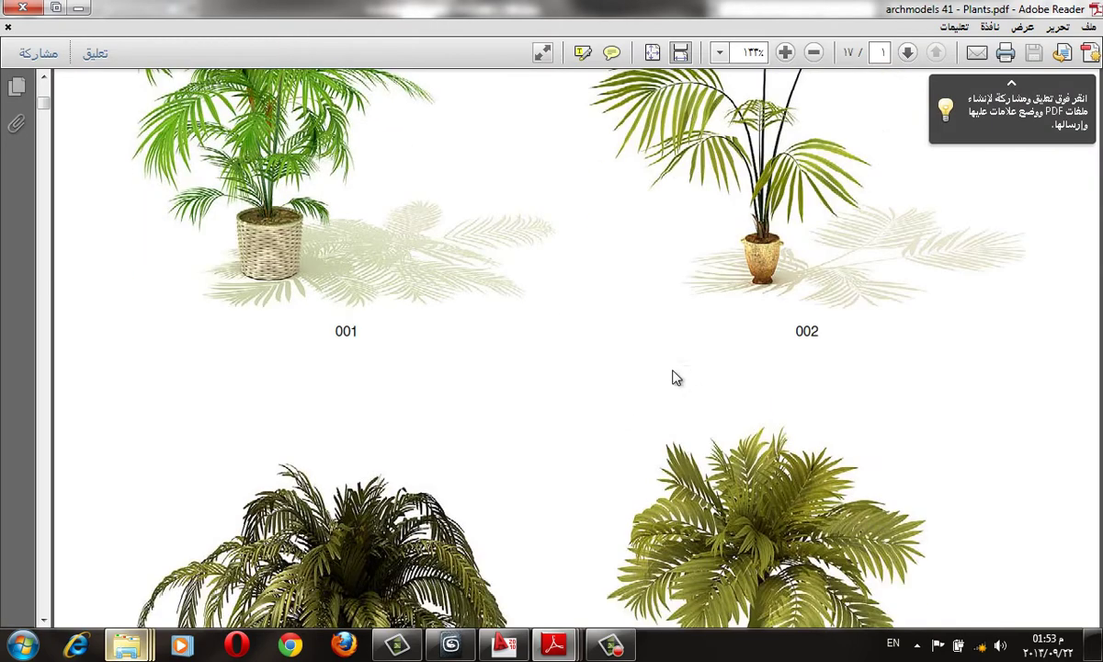
scroll(674, 376, up, 1)
scroll(674, 375, up, 1)
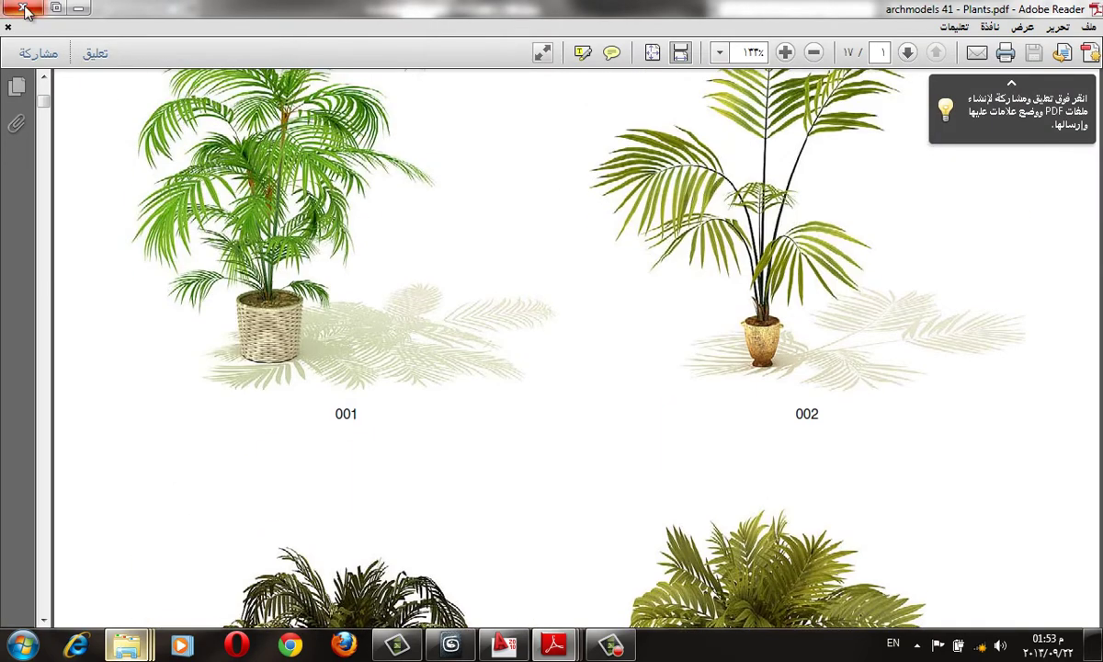
Close the plant catalogue and open the Evermotion Archmodels 41 folder.
click(78, 8)
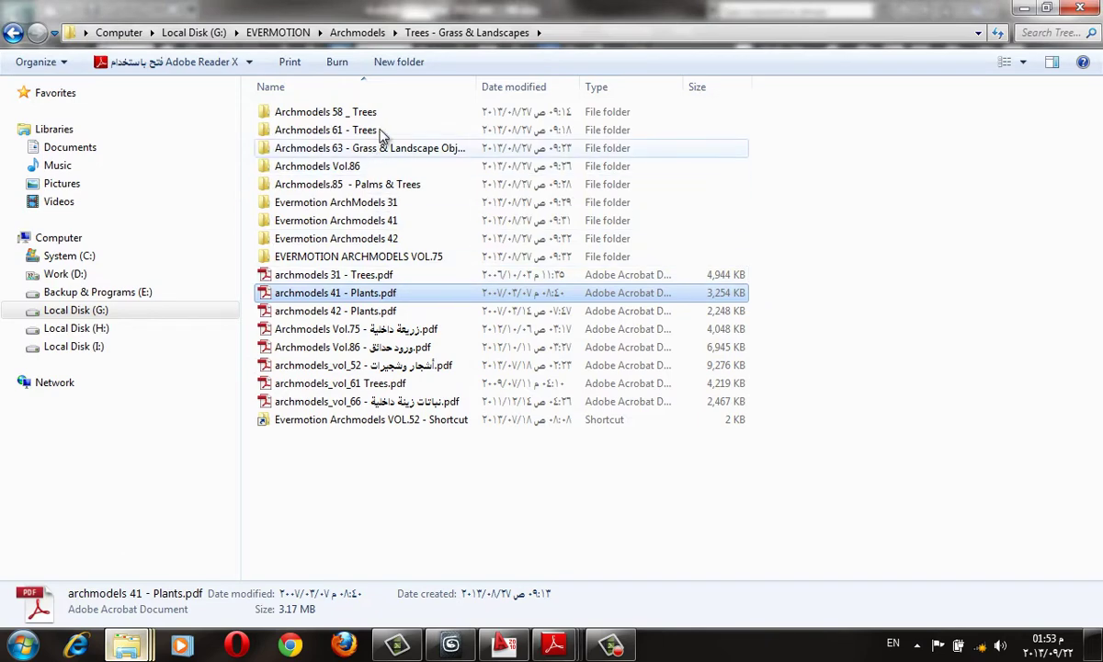
click(377, 222)
double_click(377, 221)
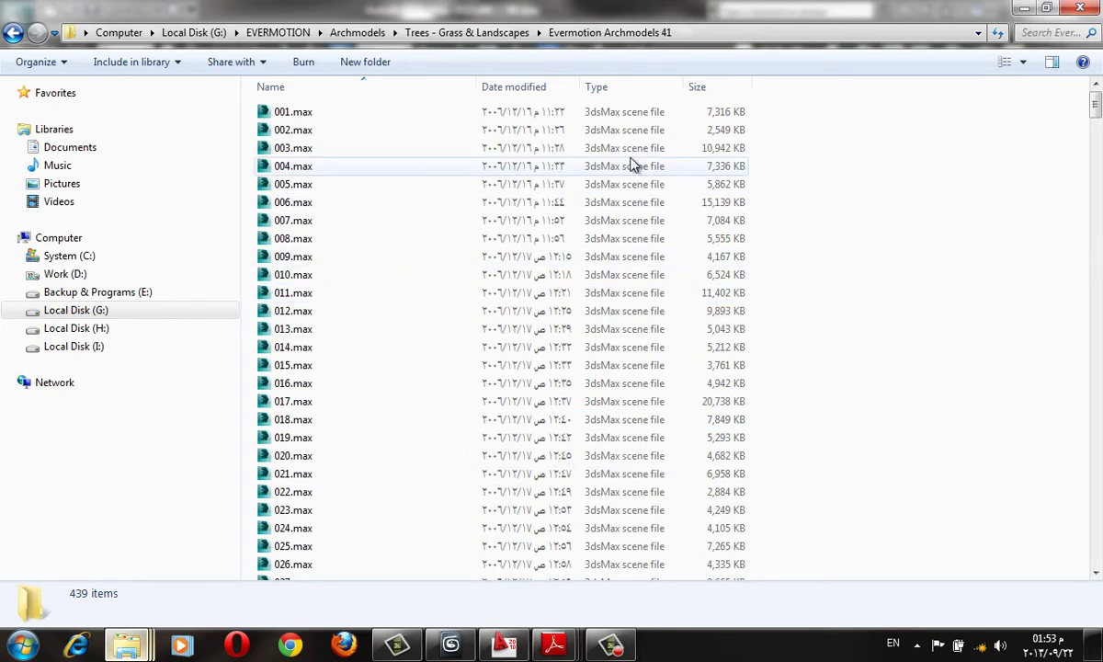
Drag 001.max from the folder into the 3ds Max viewport.
click(713, 132)
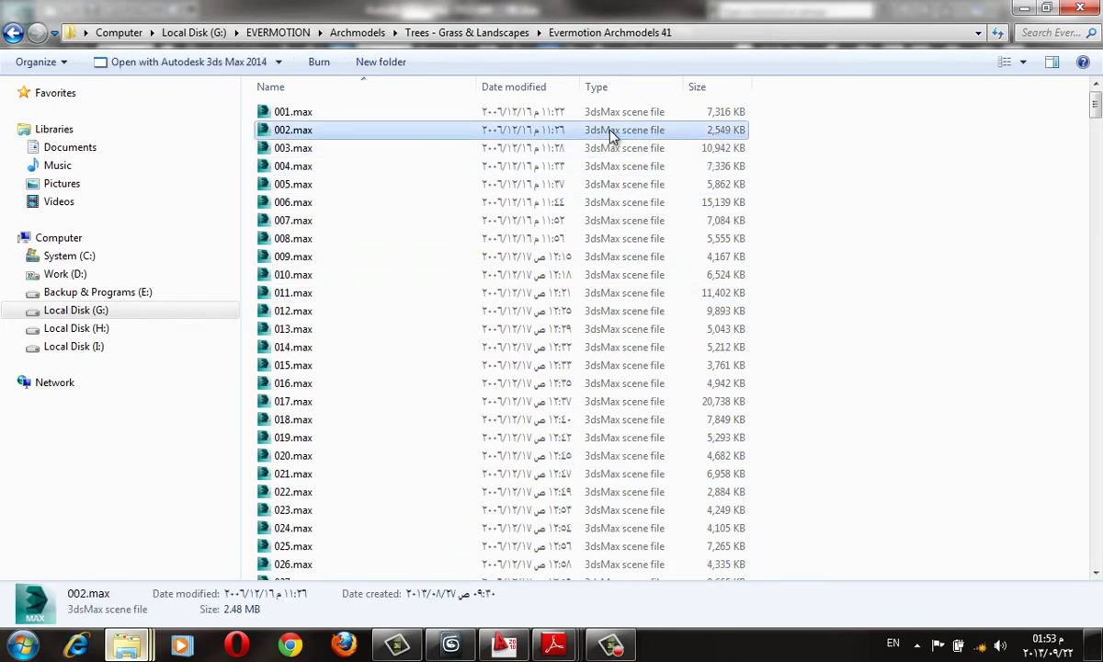
click(729, 118)
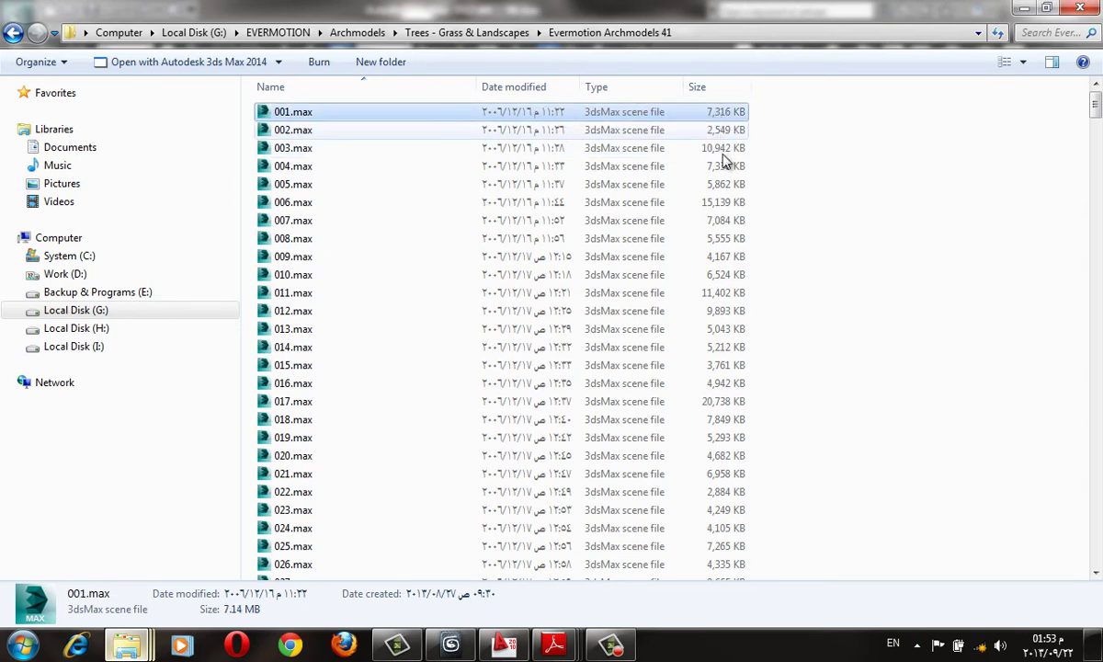
click(696, 405)
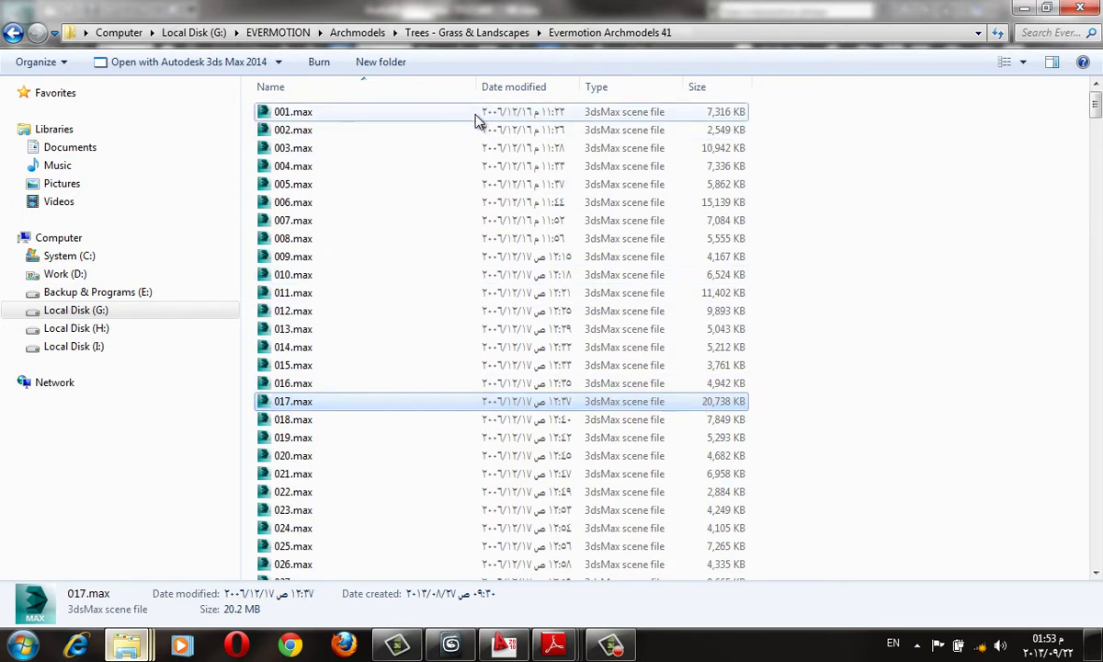
click(393, 118)
mouse_move(400, 129)
mouse_down()
mouse_move(450, 654)
mouse_move(623, 457)
mouse_up()
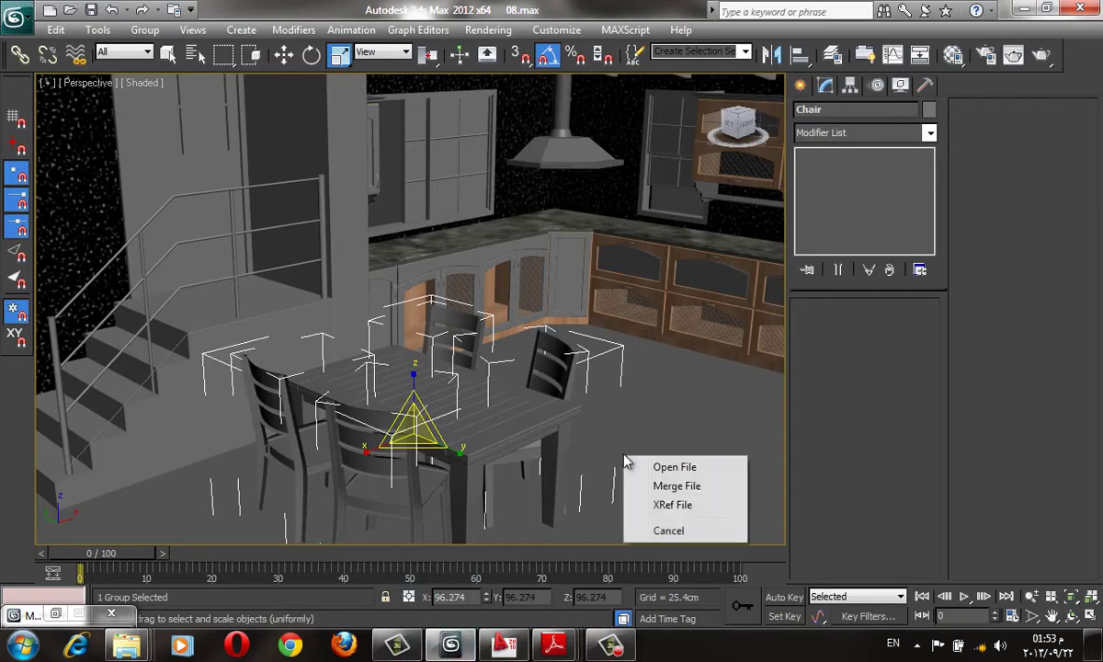
Merge 001.max beside the cabinets and group its eleven objects as PLANT1.
click(691, 486)
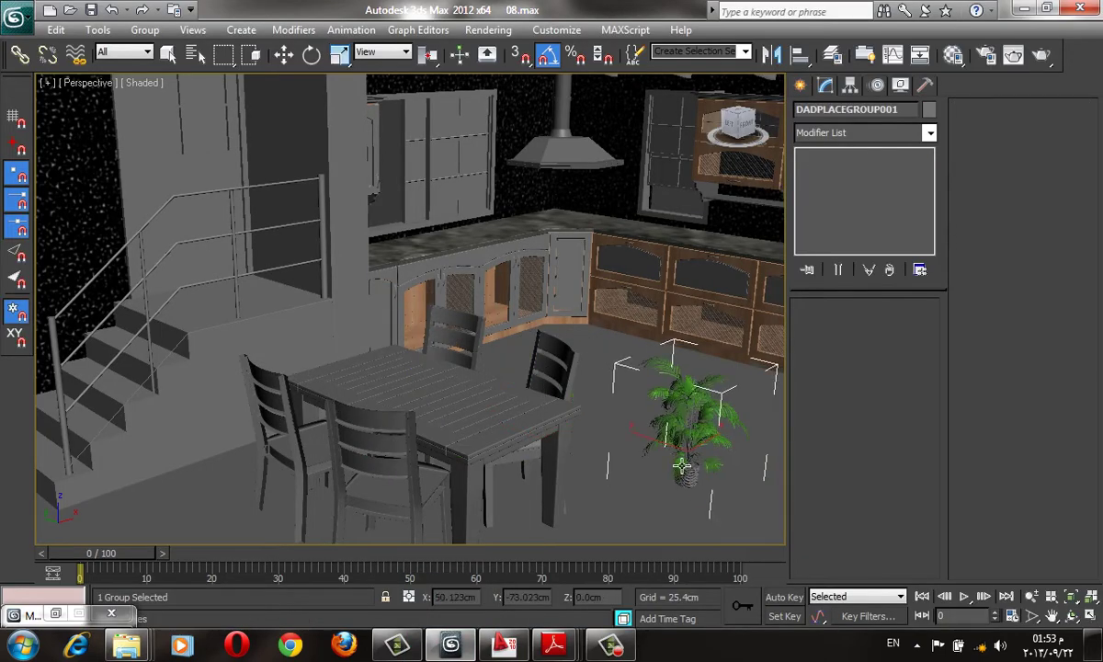
click(680, 466)
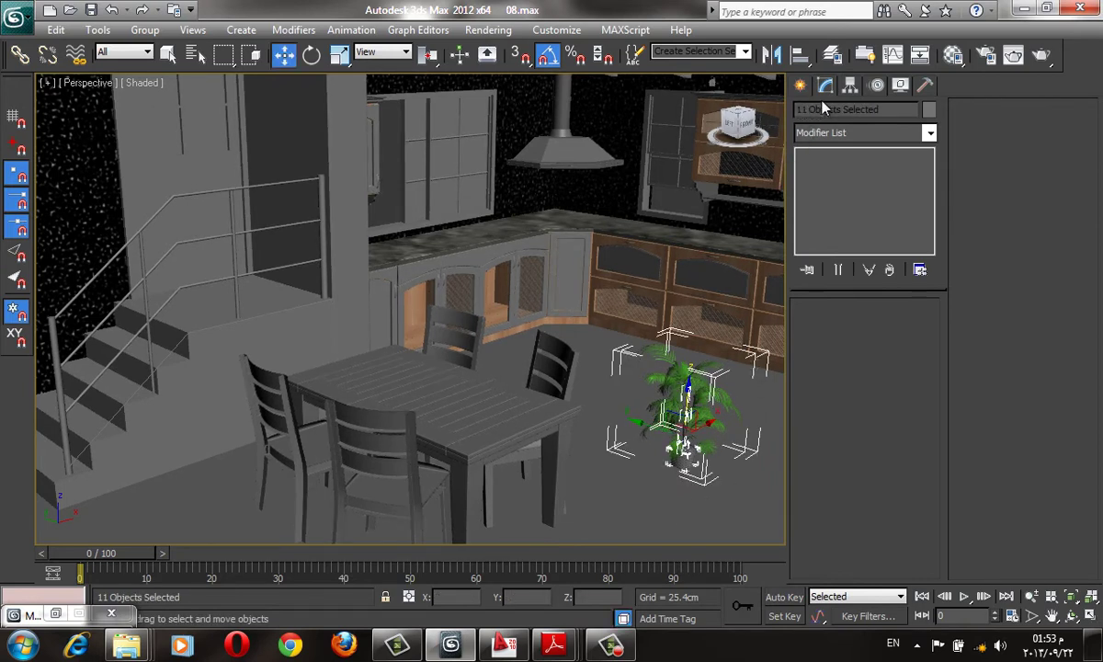
click(145, 29)
click(152, 51)
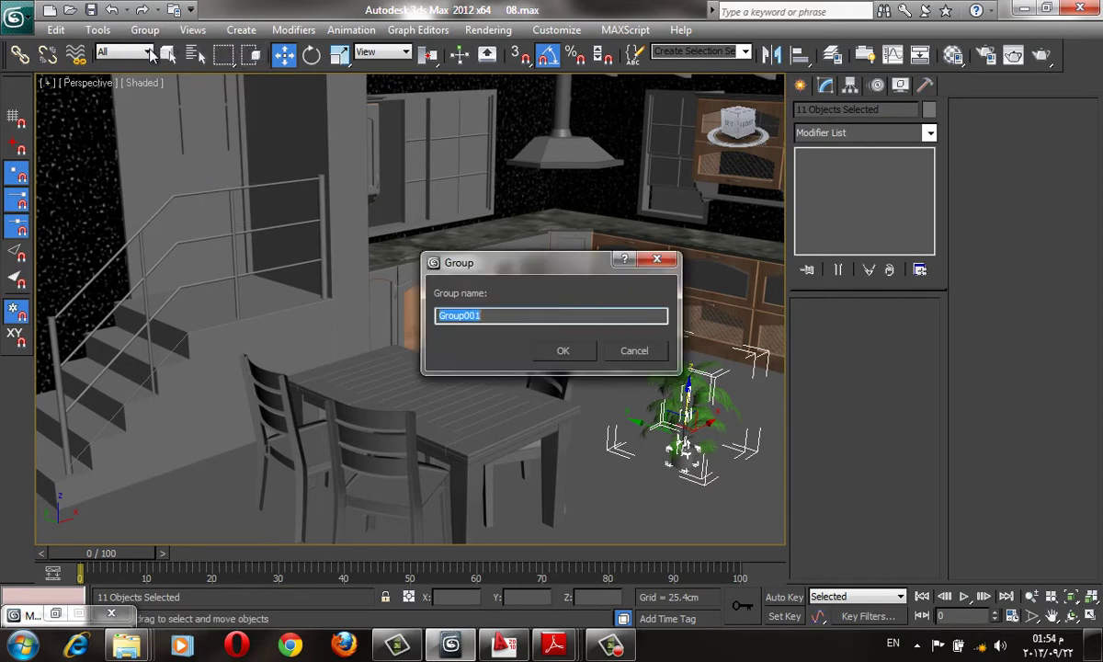
text(PLANT1)
key(Return)
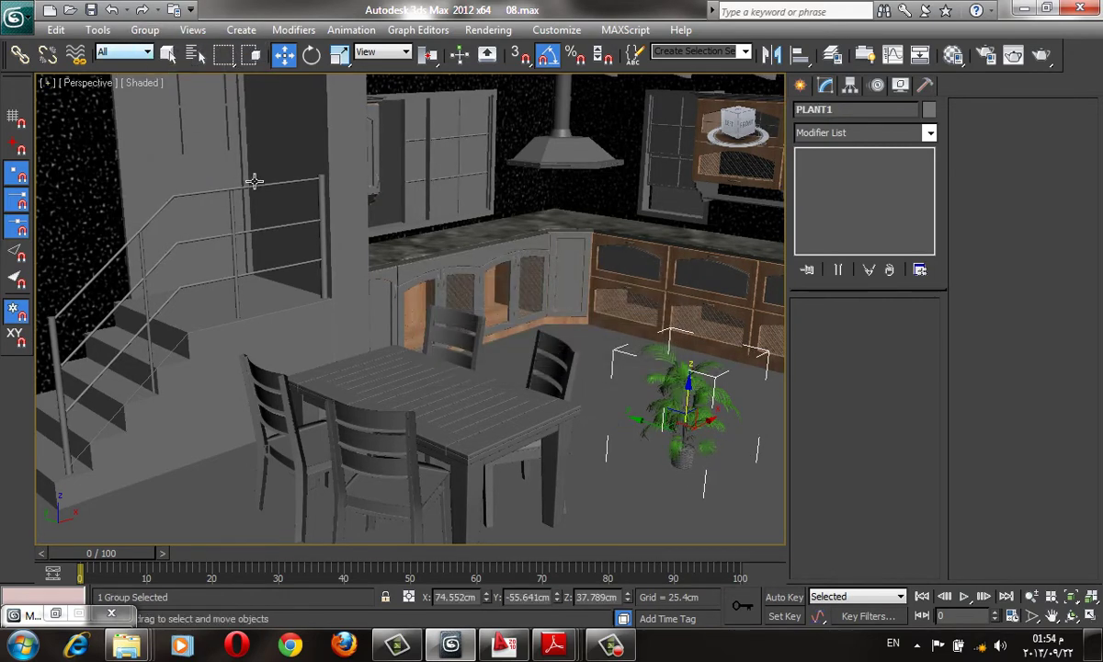
Scale the plant up uniformly and move it beside the stairs.
alt+middle_drag(666, 484, 680, 459)
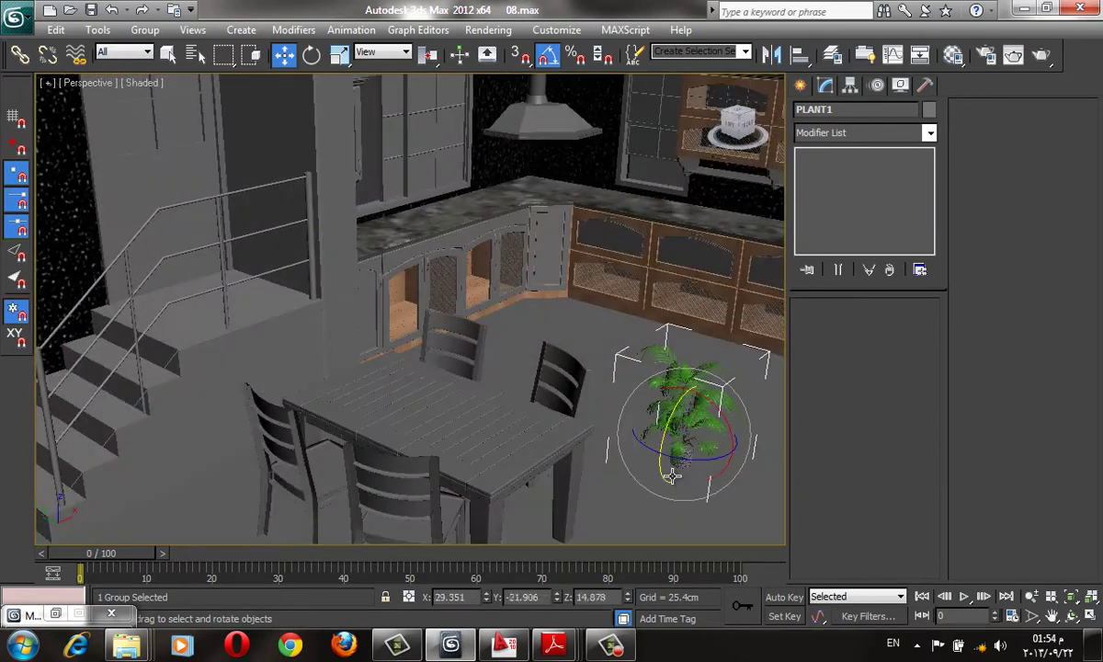
key(r)
mouse_move(696, 422)
mouse_down()
mouse_move(696, 370)
mouse_move(686, 397)
mouse_move(691, 376)
mouse_up()
key(w)
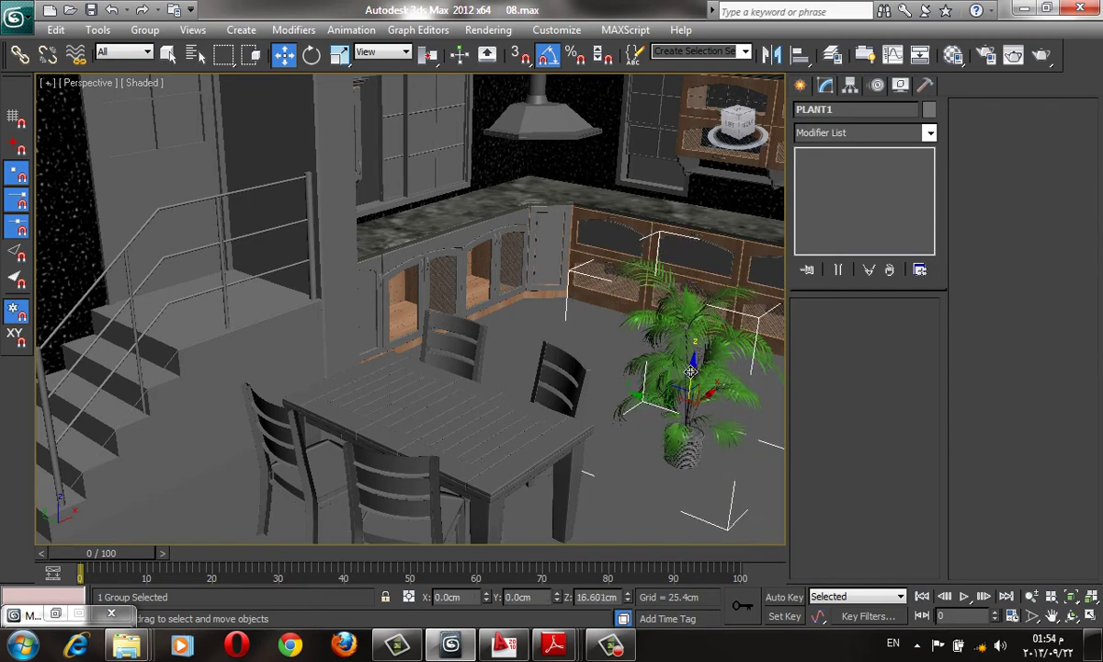
drag(691, 377, 158, 533)
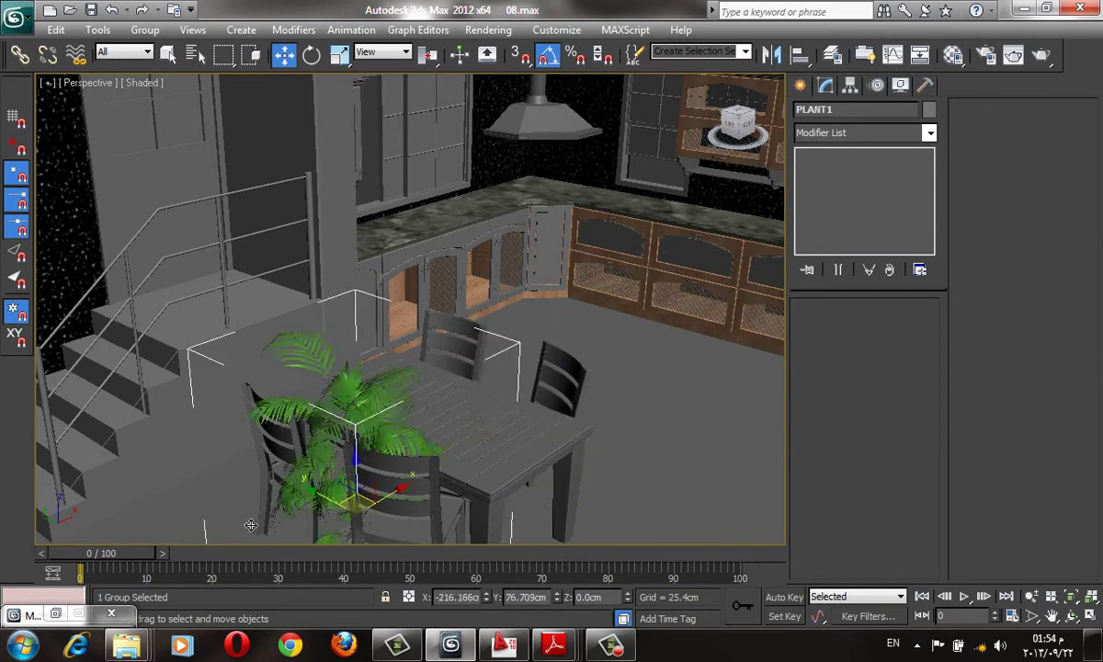
alt+middle_drag(158, 533, 423, 340)
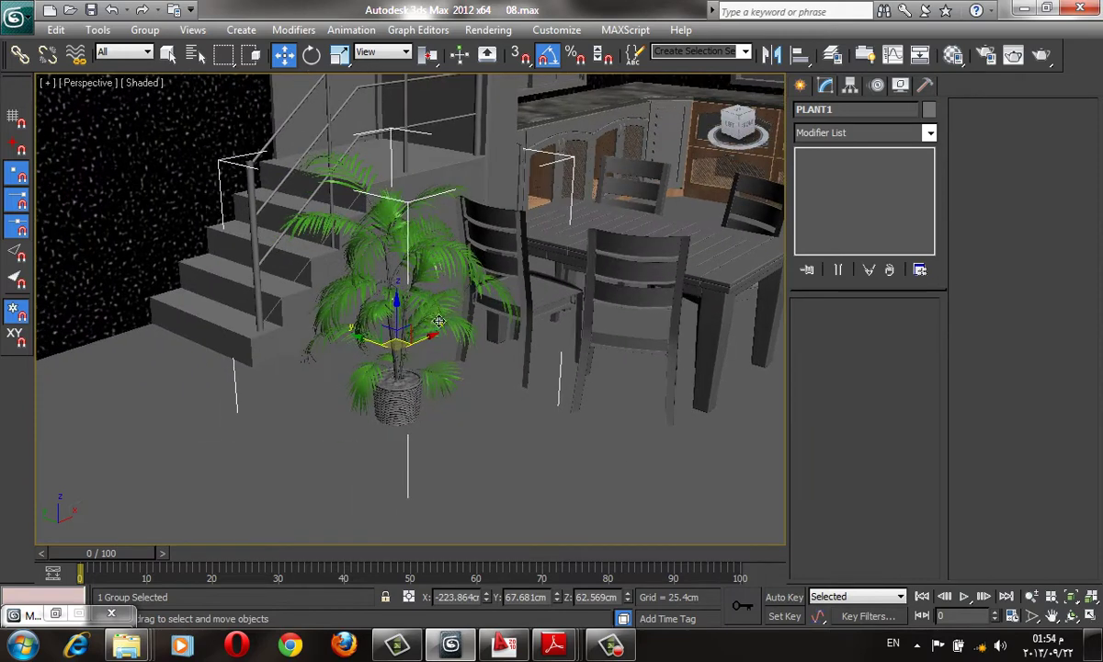
drag(423, 340, 261, 359)
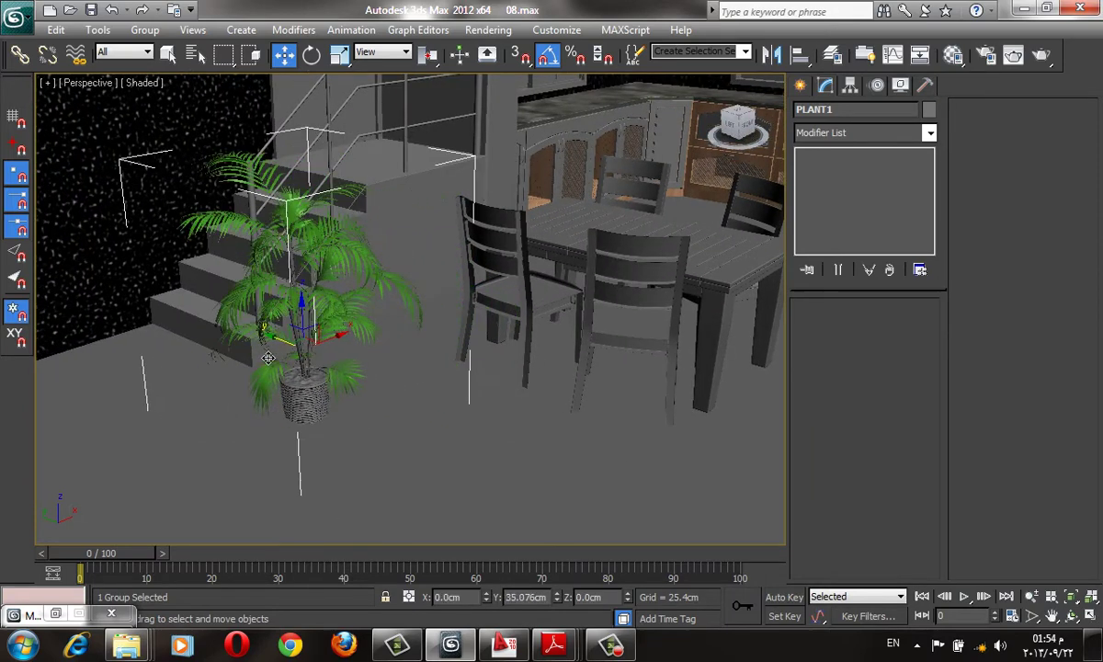
Rotate the plant to about 35 degrees and nudge it closer to the stairs.
key(e)
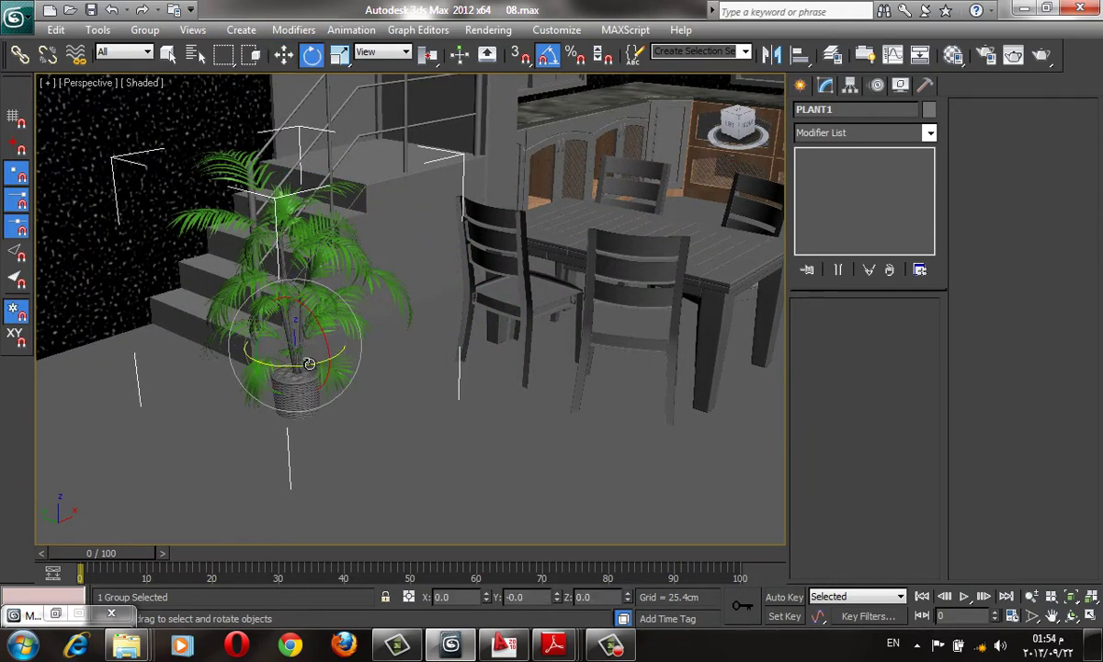
drag(317, 368, 342, 364)
alt+middle_drag(342, 364, 356, 395)
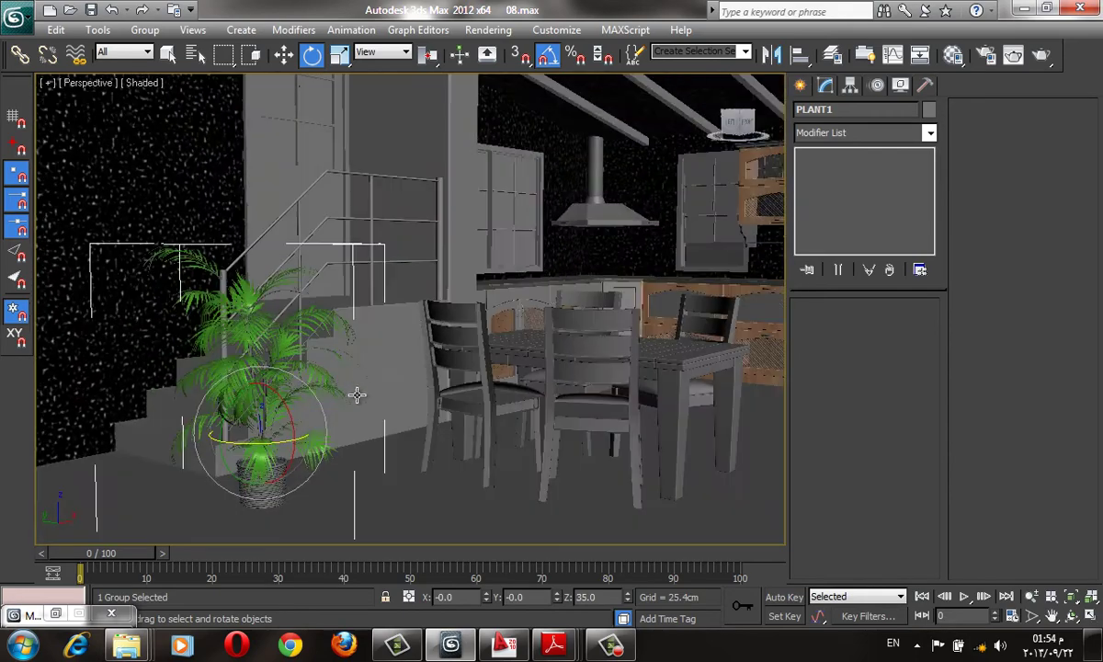
alt+middle_drag(269, 338, 308, 386)
key(w)
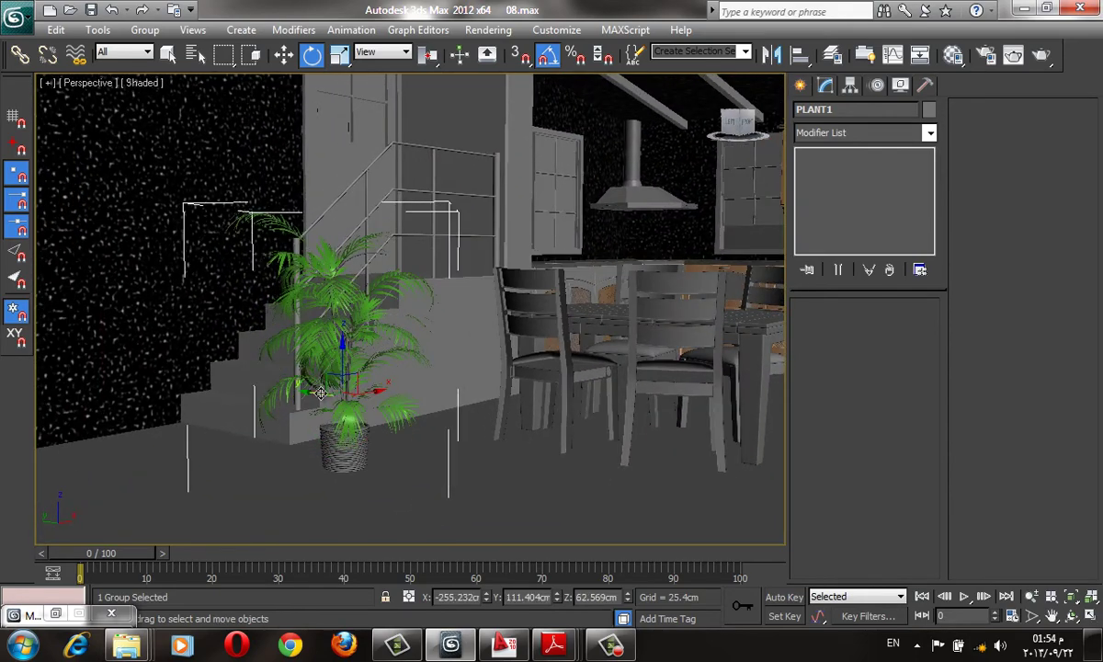
drag(317, 390, 310, 390)
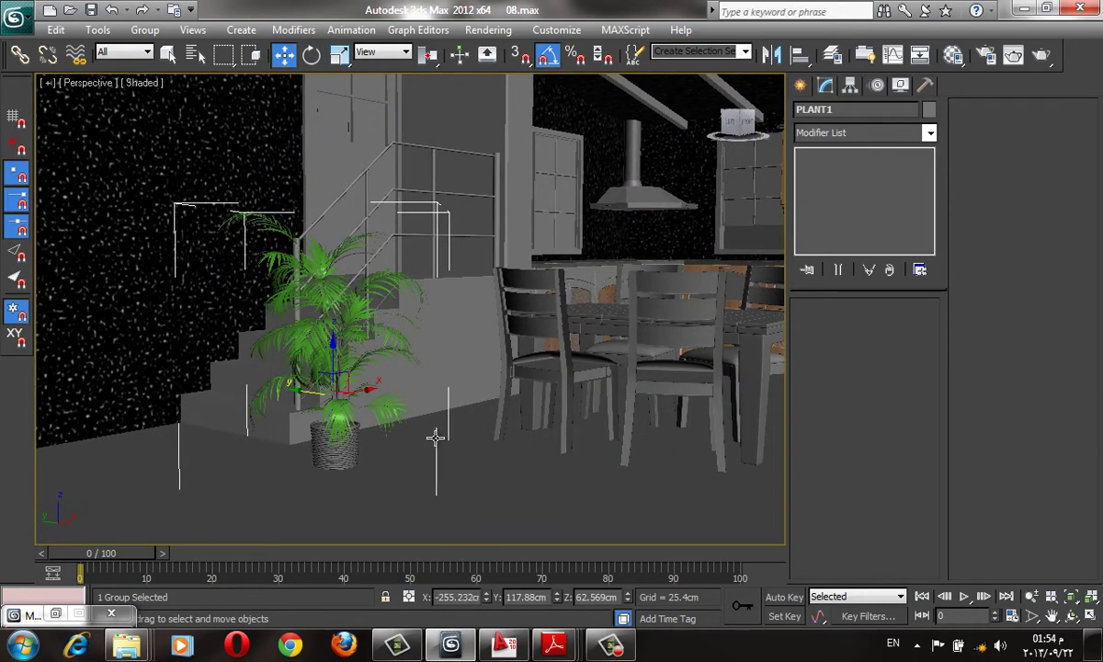
Shift-drag a copy of the plant into the right kitchen corner.
mouse_move(418, 399)
alt+middle_down()
mouse_move(372, 413)
mouse_move(372, 358)
mouse_move(450, 348)
mouse_move(443, 318)
alt+middle_up()
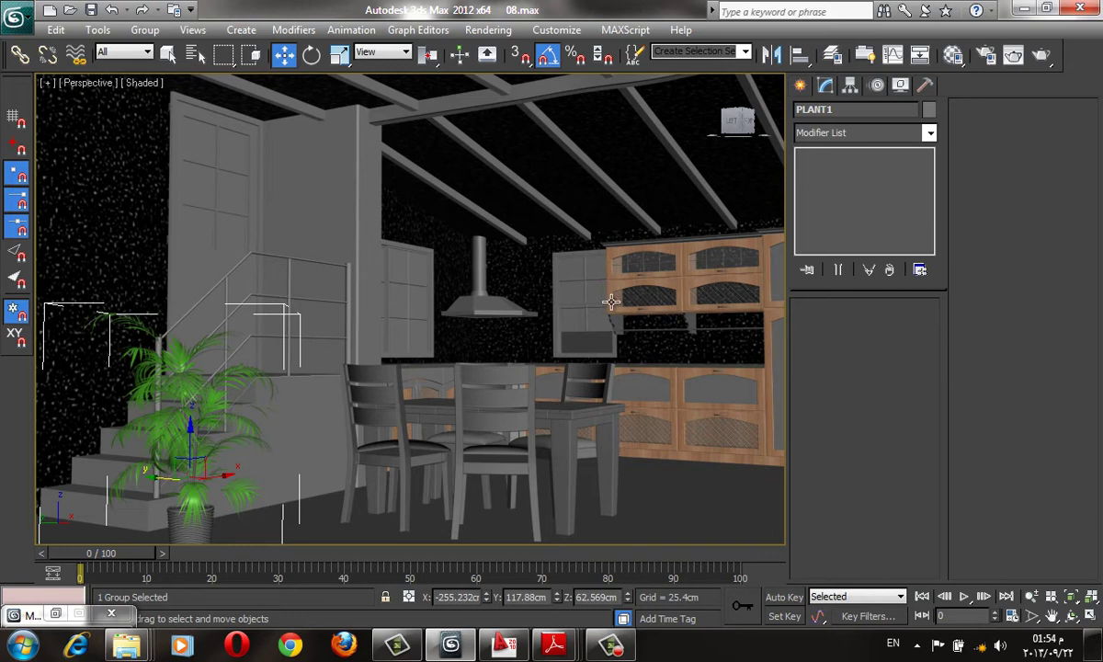
mouse_move(605, 294)
middle_down()
mouse_move(603, 272)
mouse_move(580, 301)
middle_up()
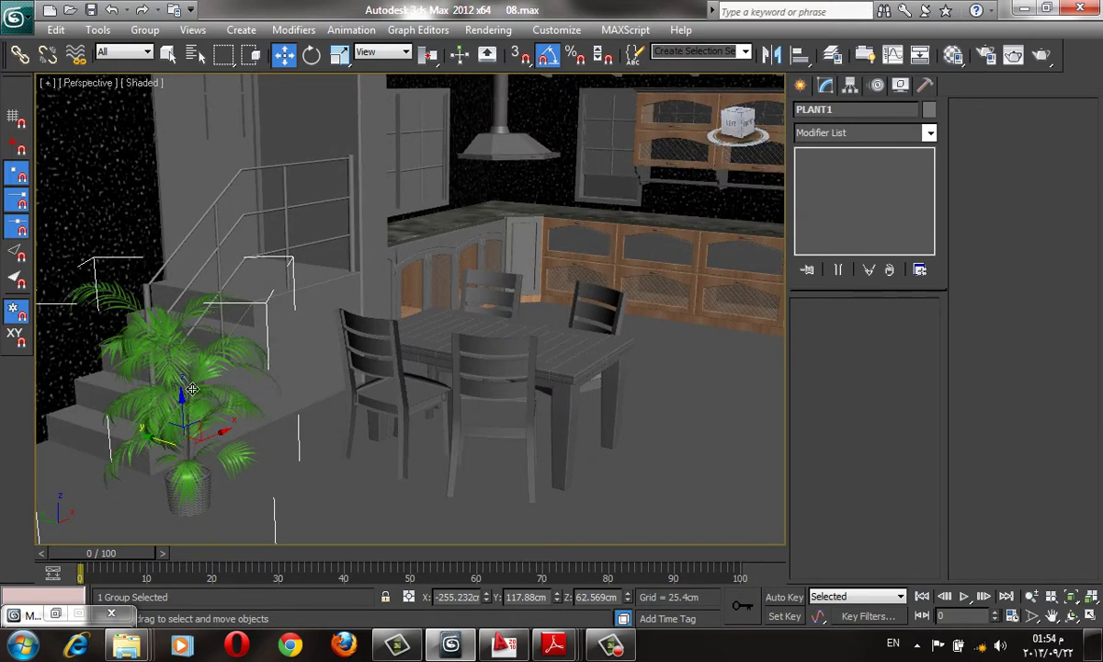
mouse_move(182, 425)
shift+mouse_down()
mouse_move(781, 352)
mouse_move(726, 493)
shift+mouse_up()
Confirm the clone as PLANT002 and add the left plant to the selection.
click(556, 395)
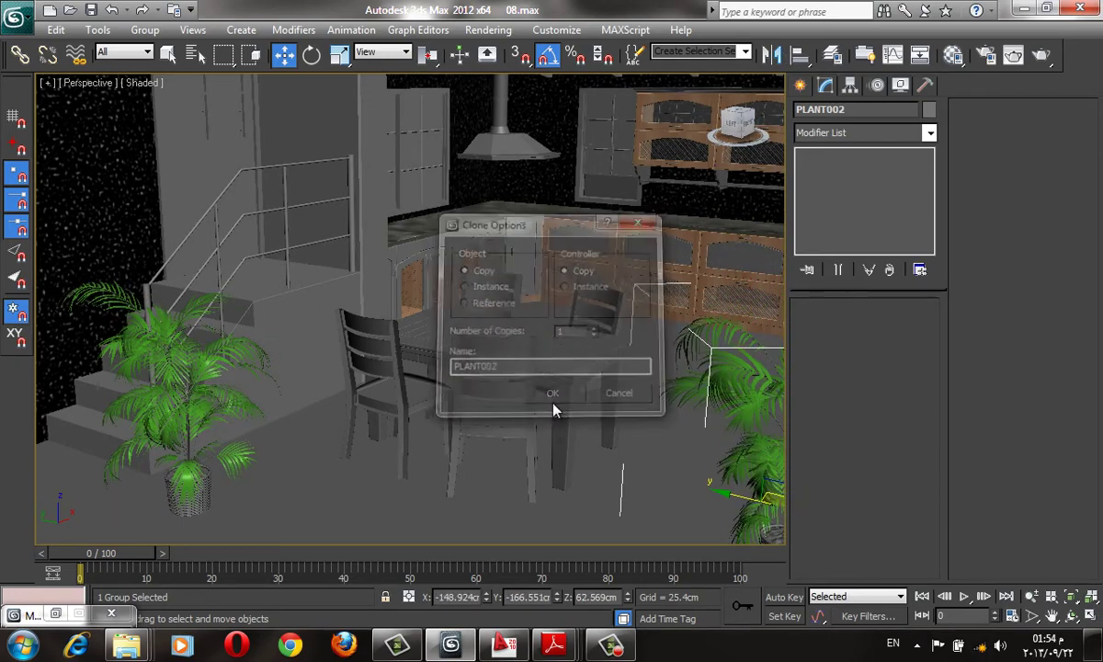
alt+middle_drag(501, 280, 258, 349)
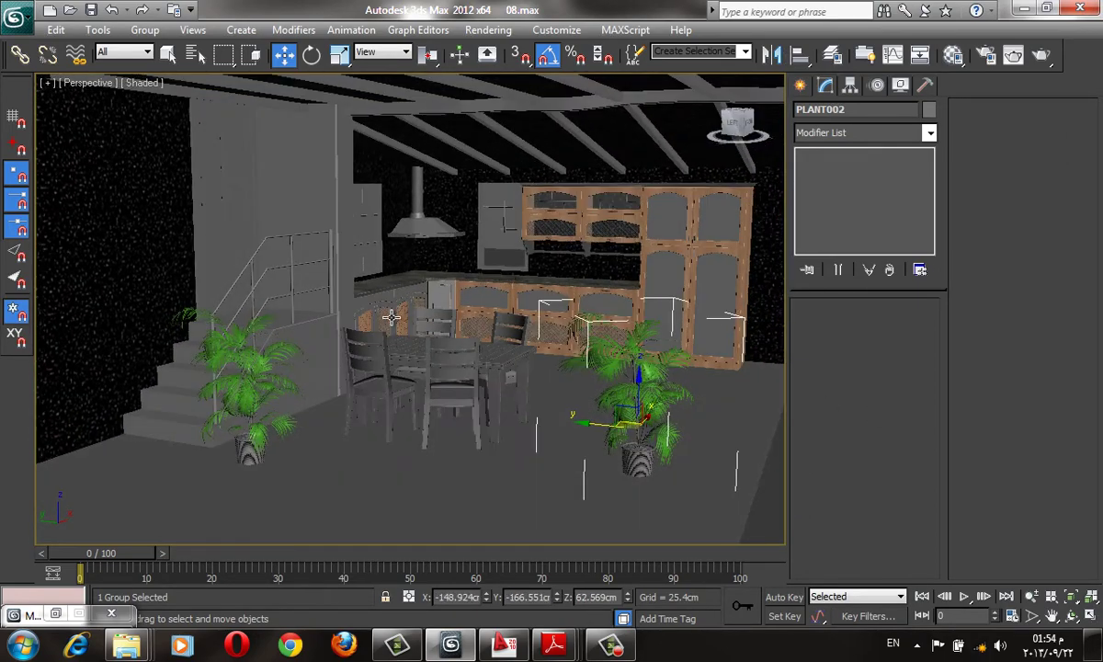
ctrl+click(267, 349)
text(PLANTS)
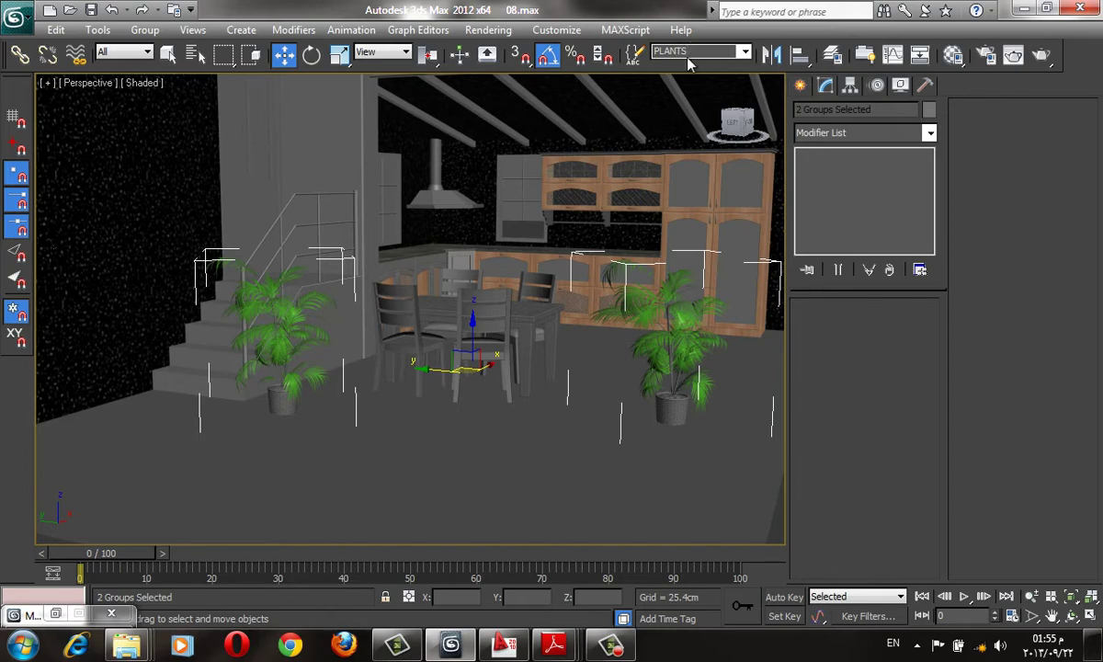
click(549, 338)
scroll(573, 318, up, 2)
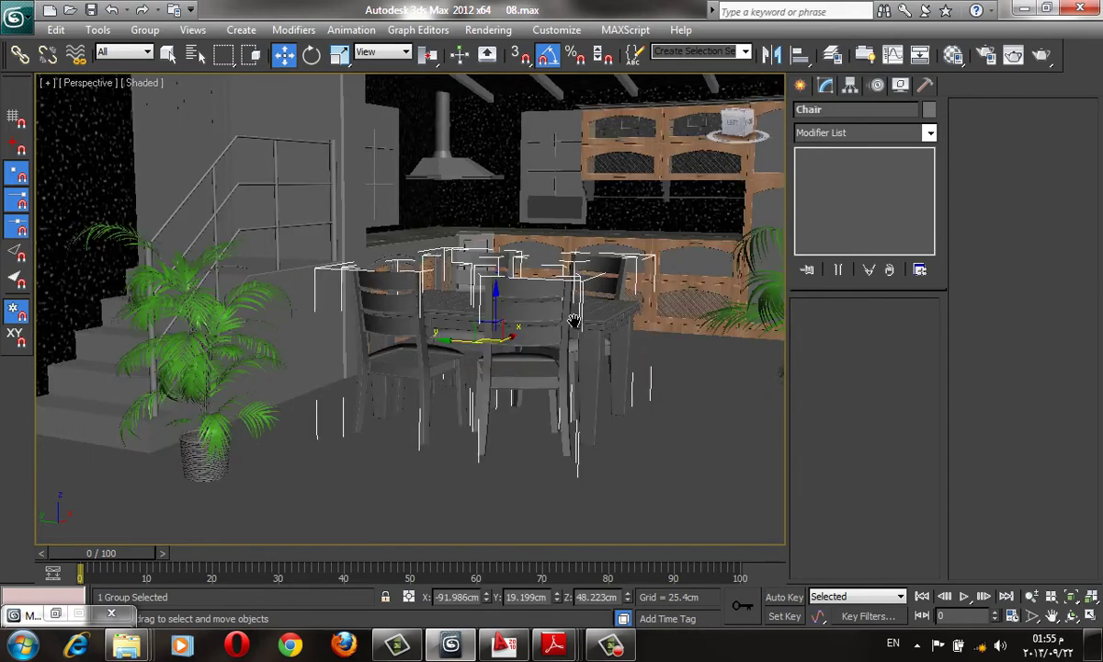
scroll(574, 318, up, 2)
scroll(574, 318, up, 1)
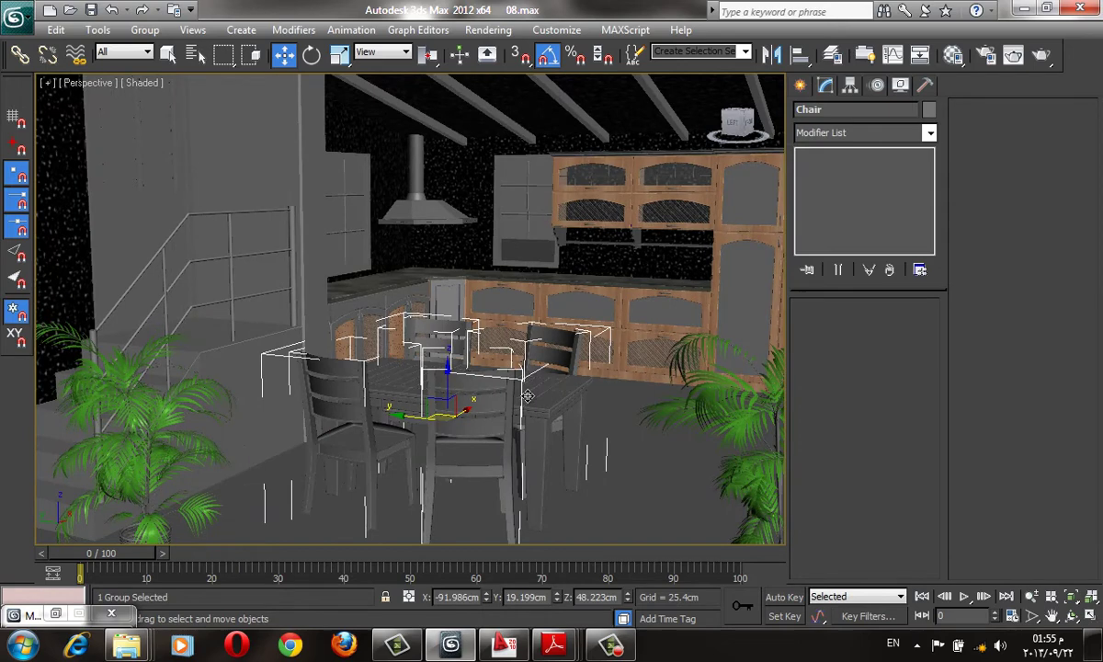
click(747, 53)
click(694, 66)
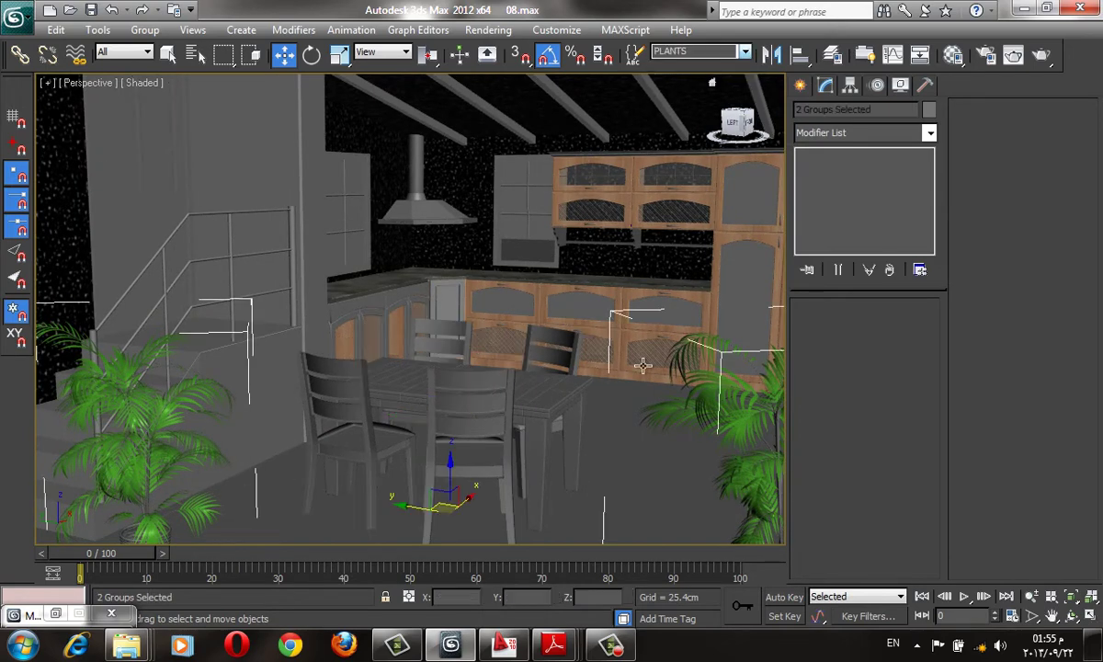
right_click(576, 292)
click(605, 244)
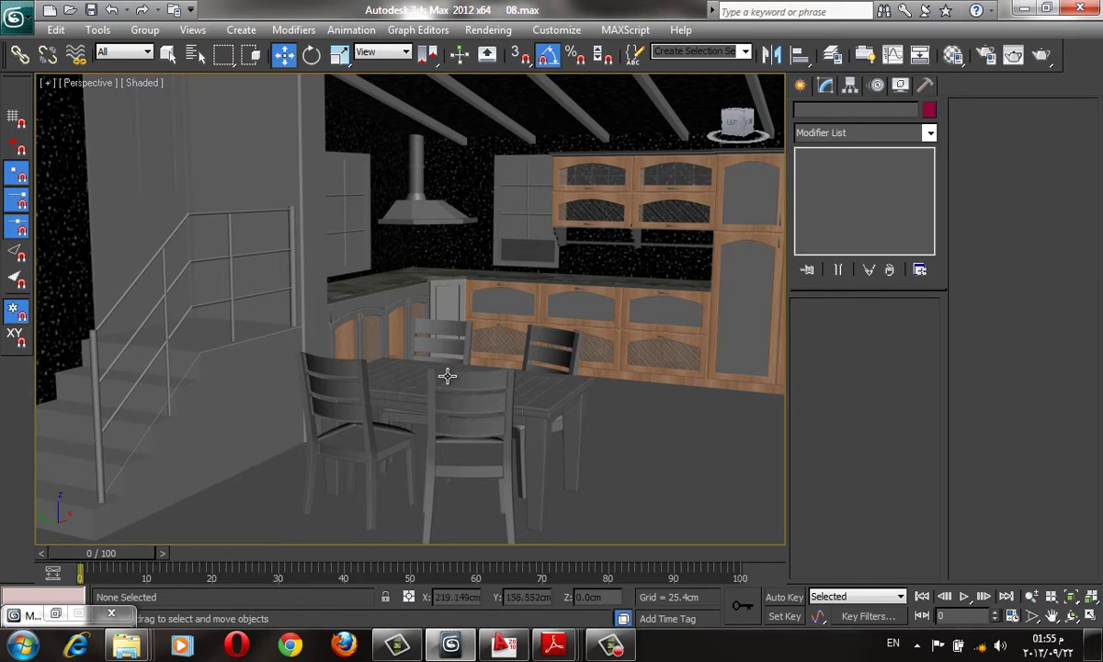
middle_drag(492, 389, 475, 383)
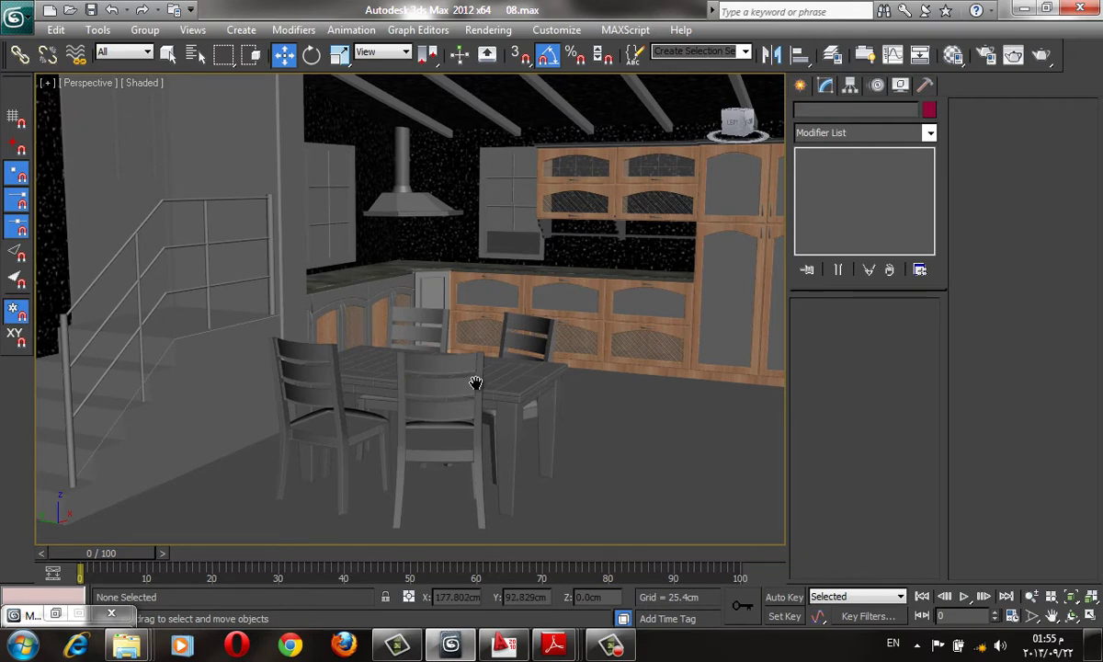
middle_drag(645, 433, 626, 421)
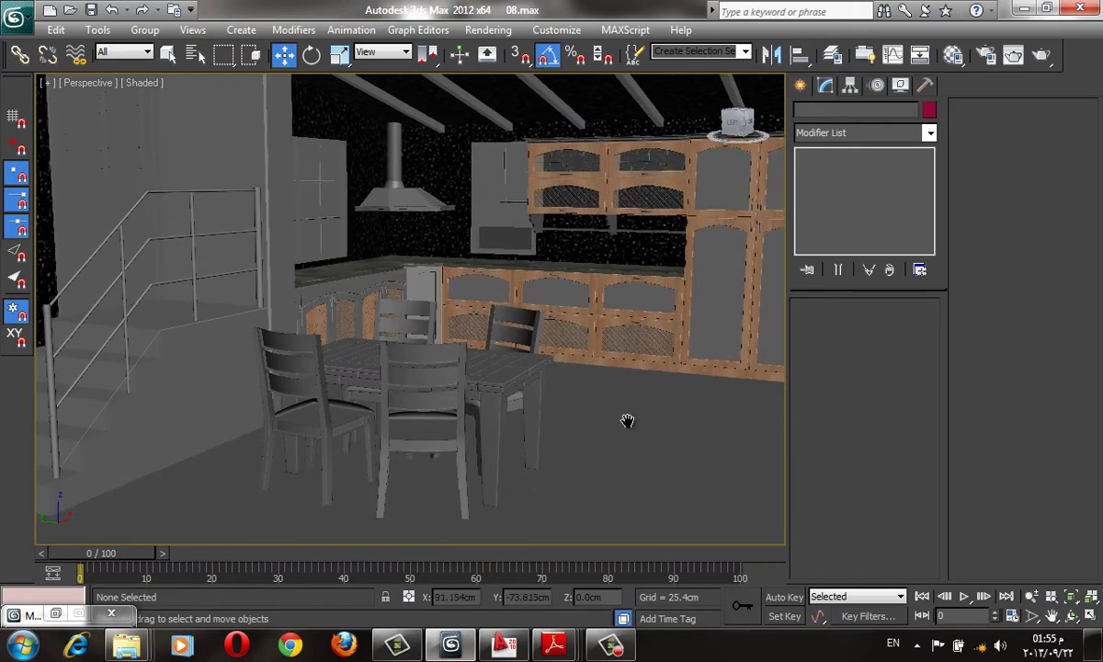
scroll(606, 386, down, 3)
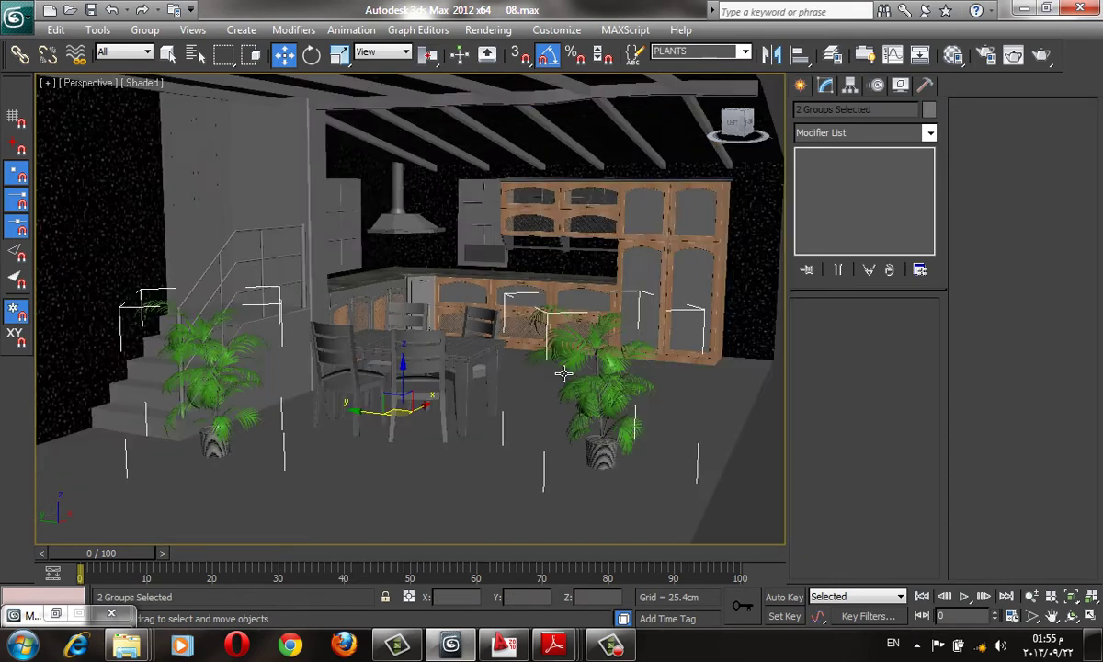
Turn on Display as Box in Object Properties for both selected plants.
right_click(621, 374)
click(679, 471)
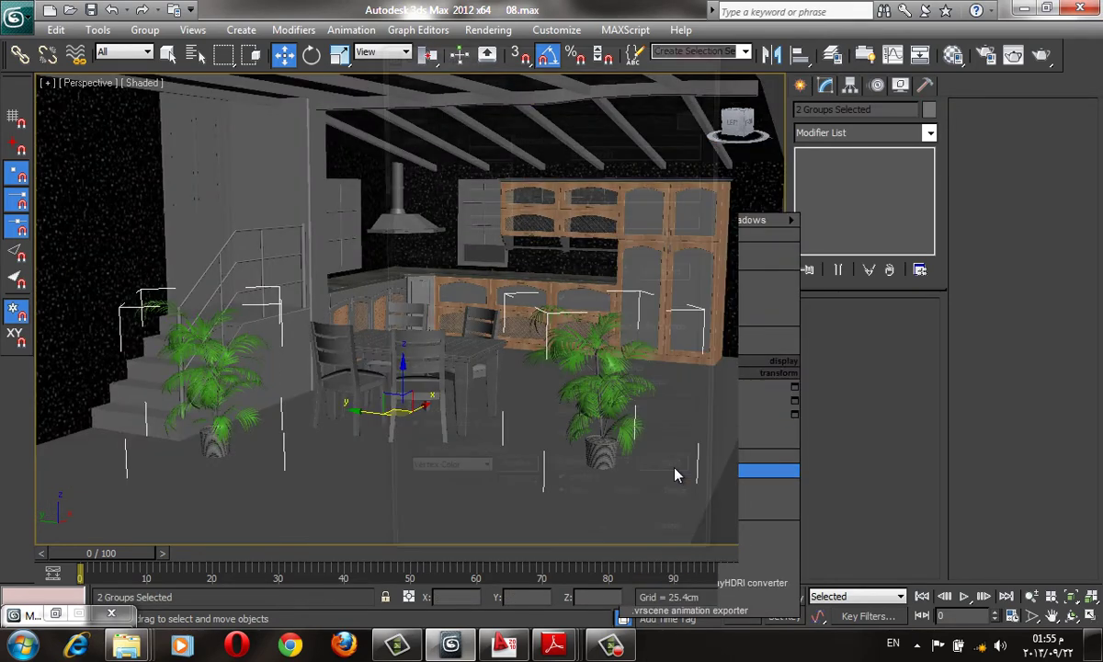
click(419, 353)
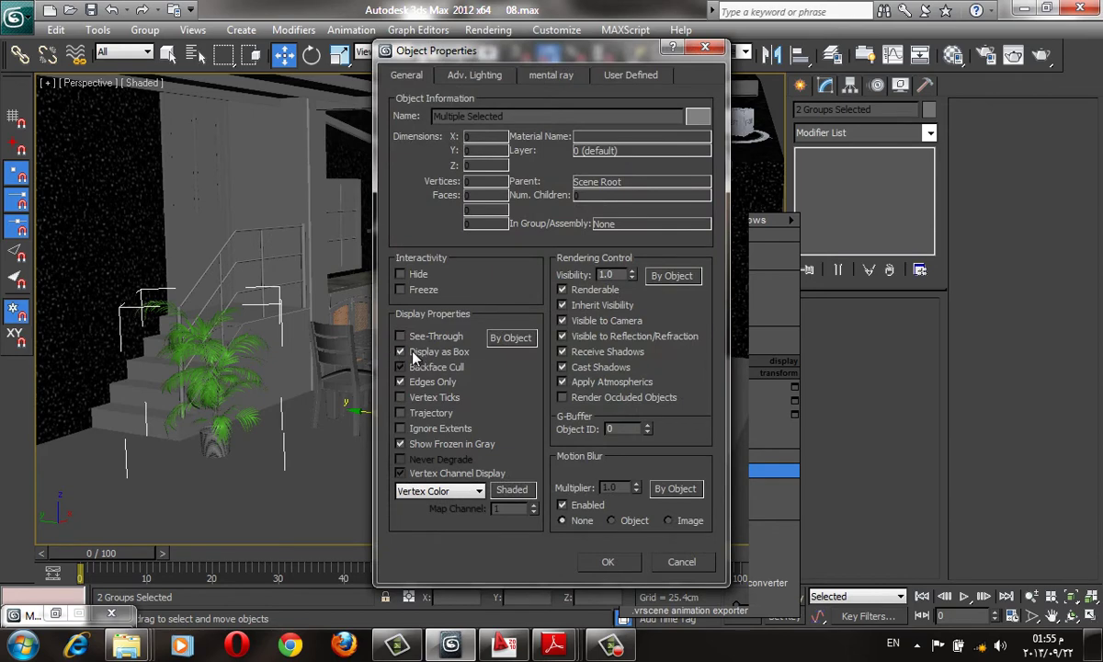
click(610, 561)
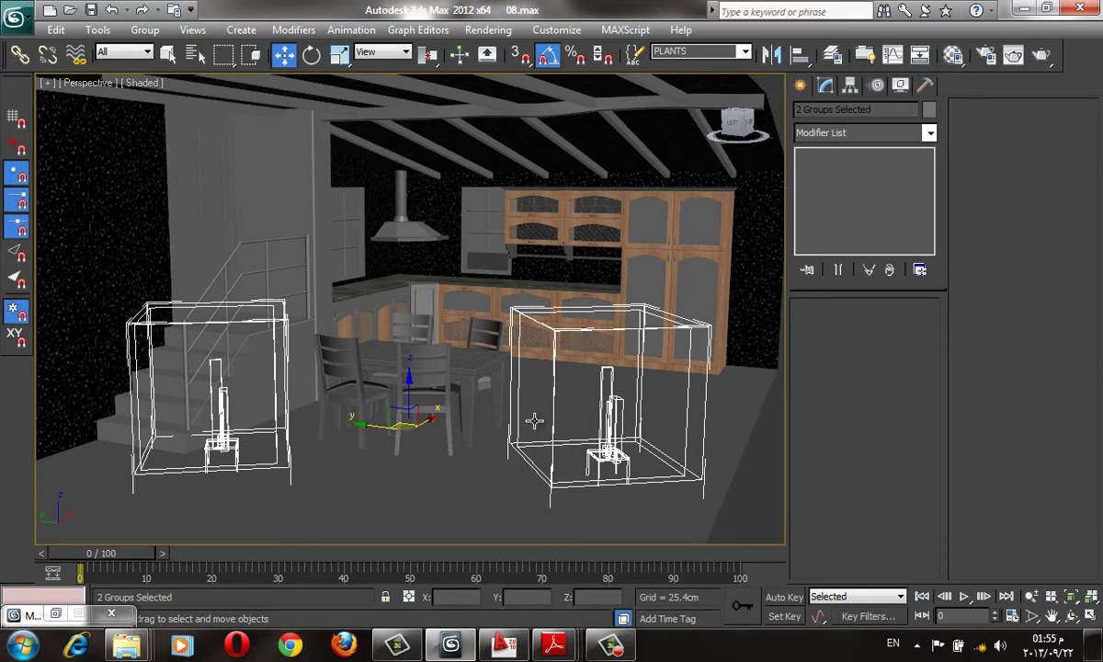
Toggle edged-face display with F4 while selecting PLANT002 and the table group.
scroll(490, 414, up, 3)
key(F4)
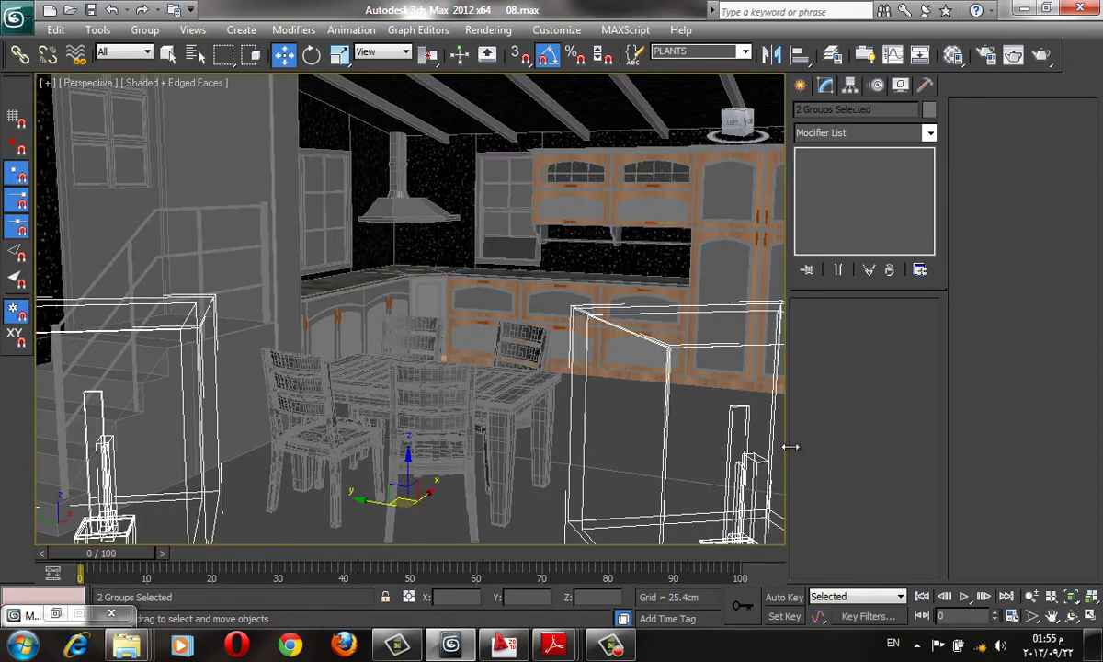
click(744, 493)
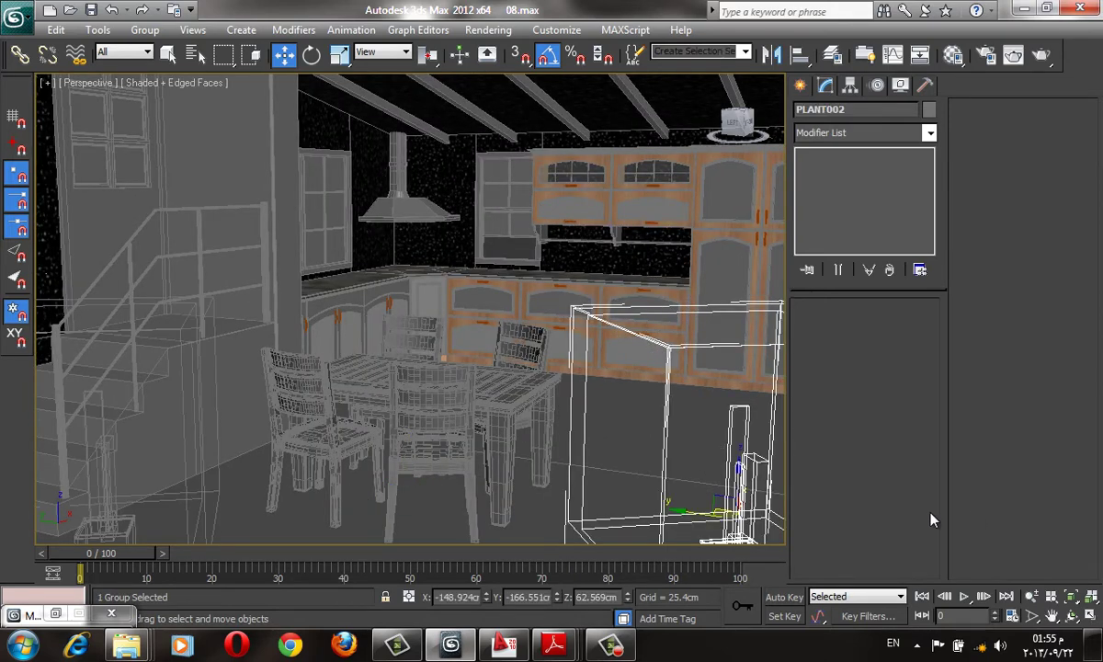
key(F4)
key(F4)
click(453, 390)
key(F4)
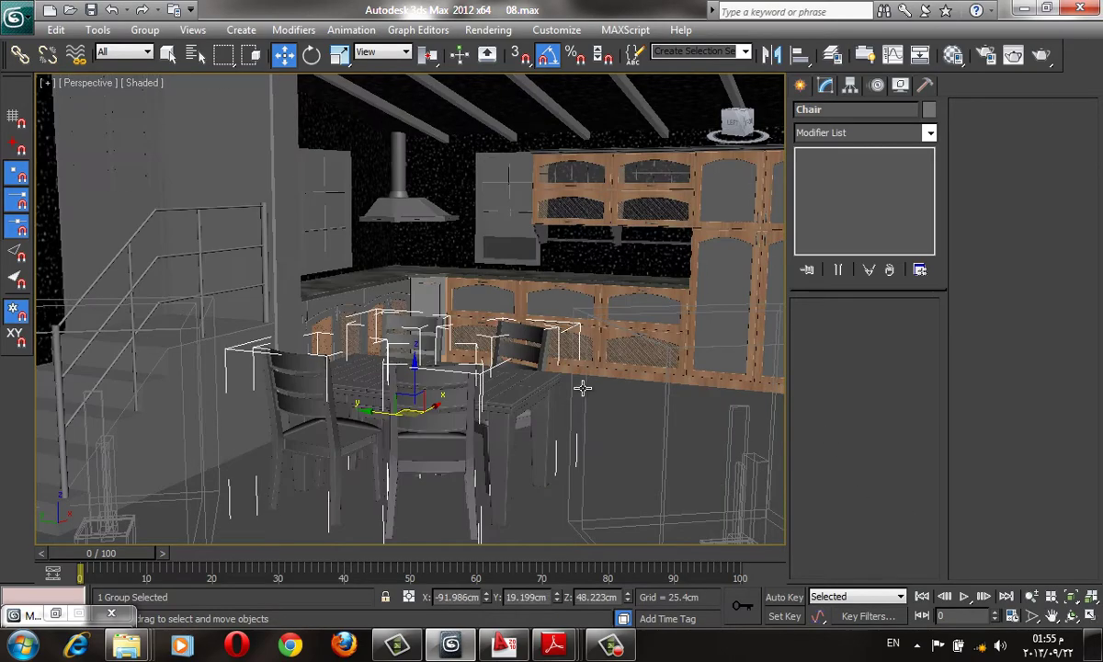
mouse_move(584, 385)
middle_down()
mouse_move(396, 332)
mouse_move(590, 466)
middle_up()
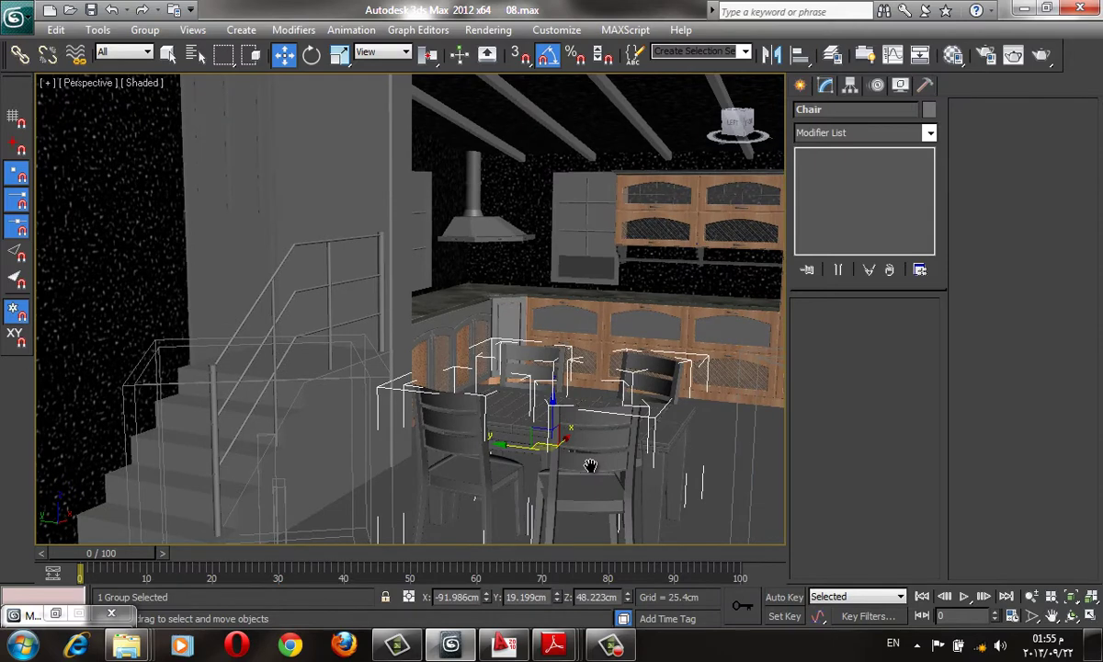
middle_drag(590, 466, 564, 459)
Return the selection to PLANT1 and switch off its Display as Box.
key(ctrl+z)
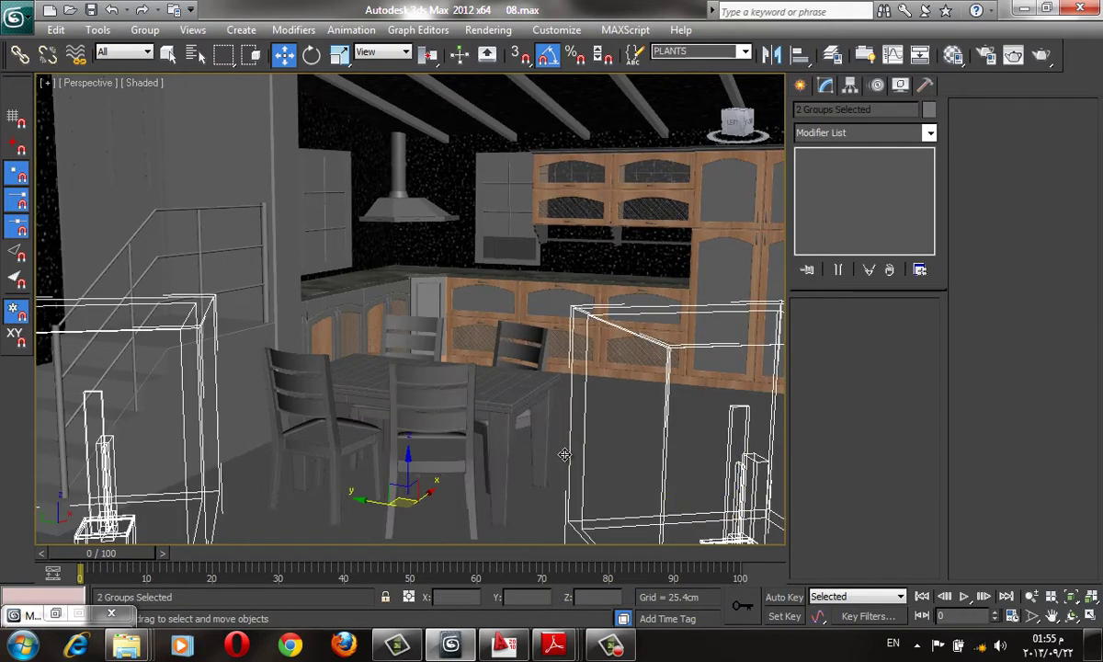
key(ctrl+y)
key(ctrl+z)
key(ctrl+z)
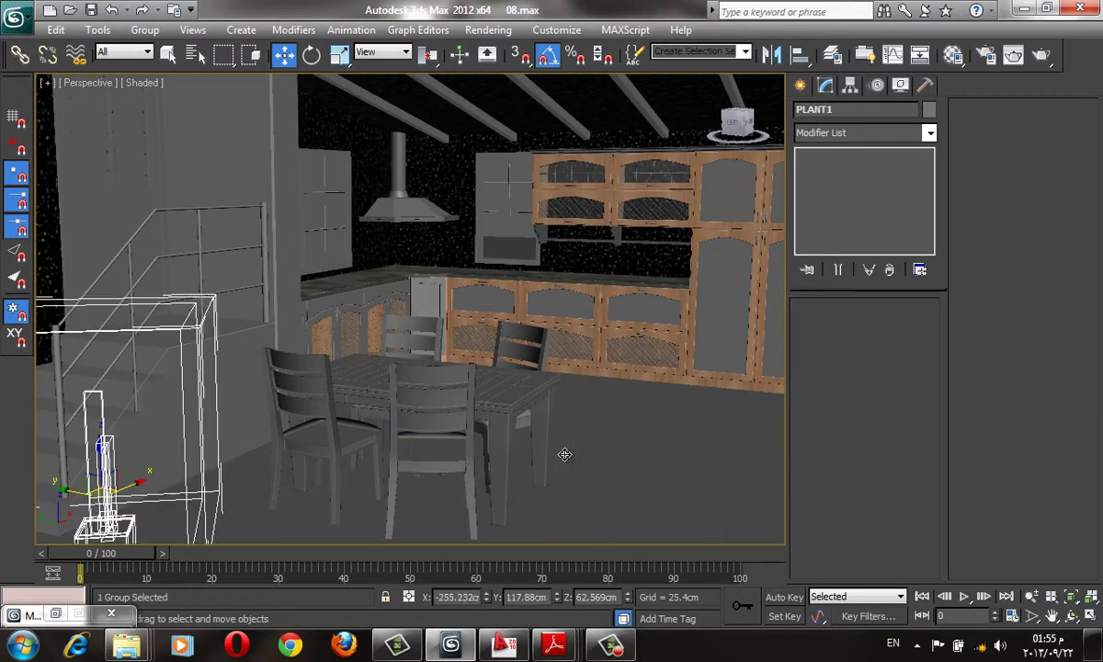
key(ctrl+z)
key(ctrl+z)
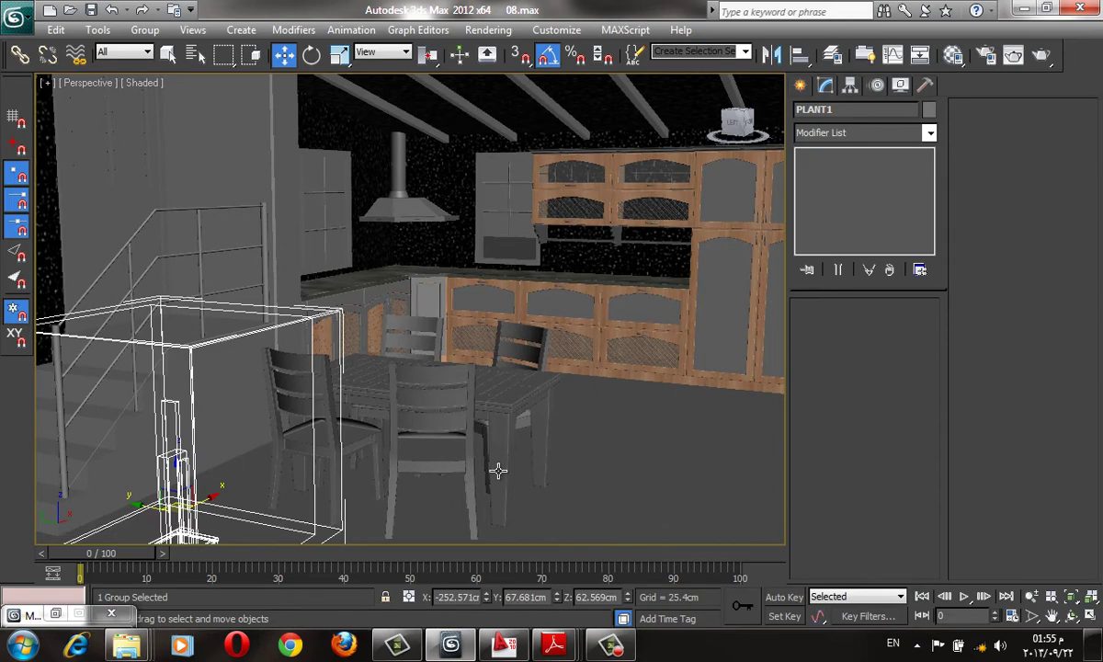
key(ctrl+z)
right_click(291, 501)
click(396, 460)
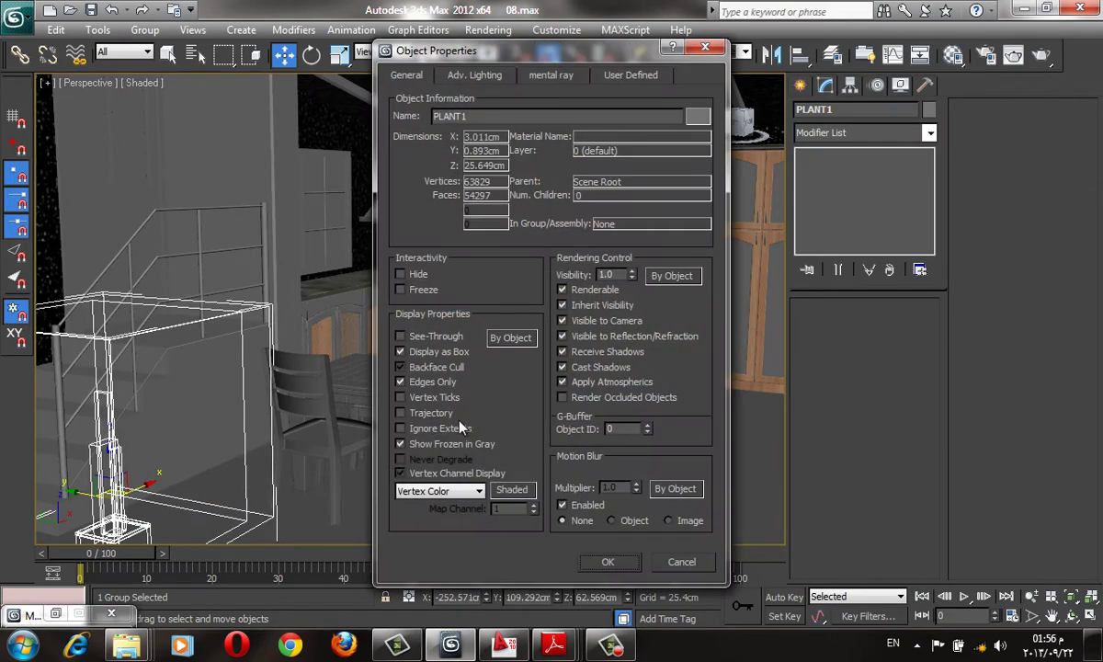
click(450, 354)
click(608, 561)
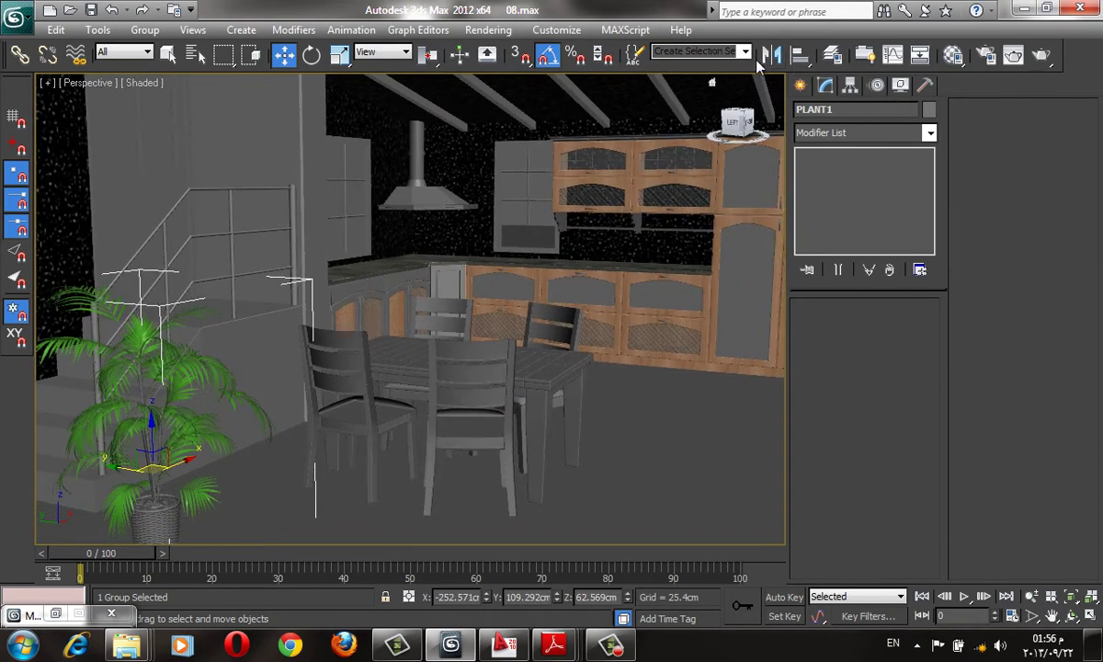
Create Layer001 containing the selected plant, test-hide and unhide it, then close Manage Layers.
click(829, 53)
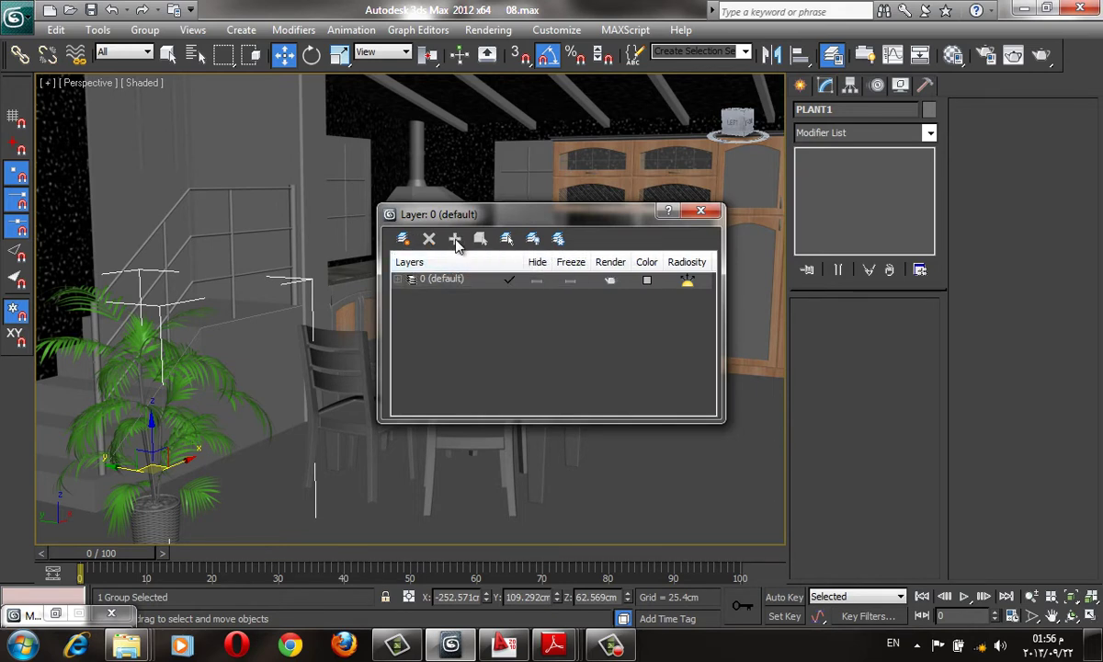
click(403, 239)
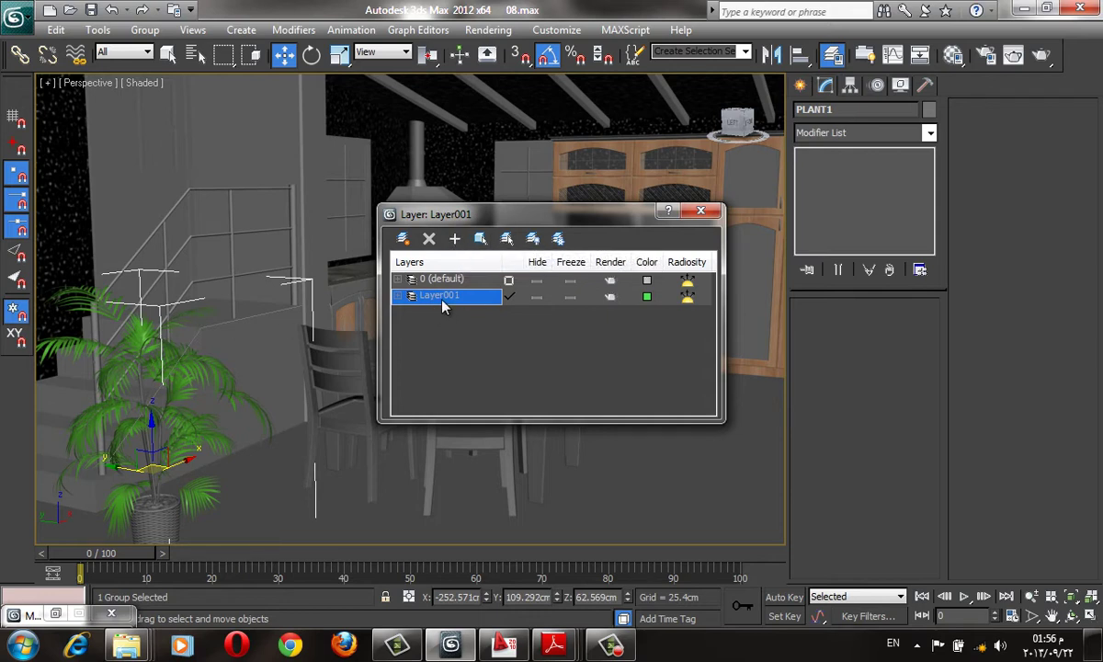
click(538, 296)
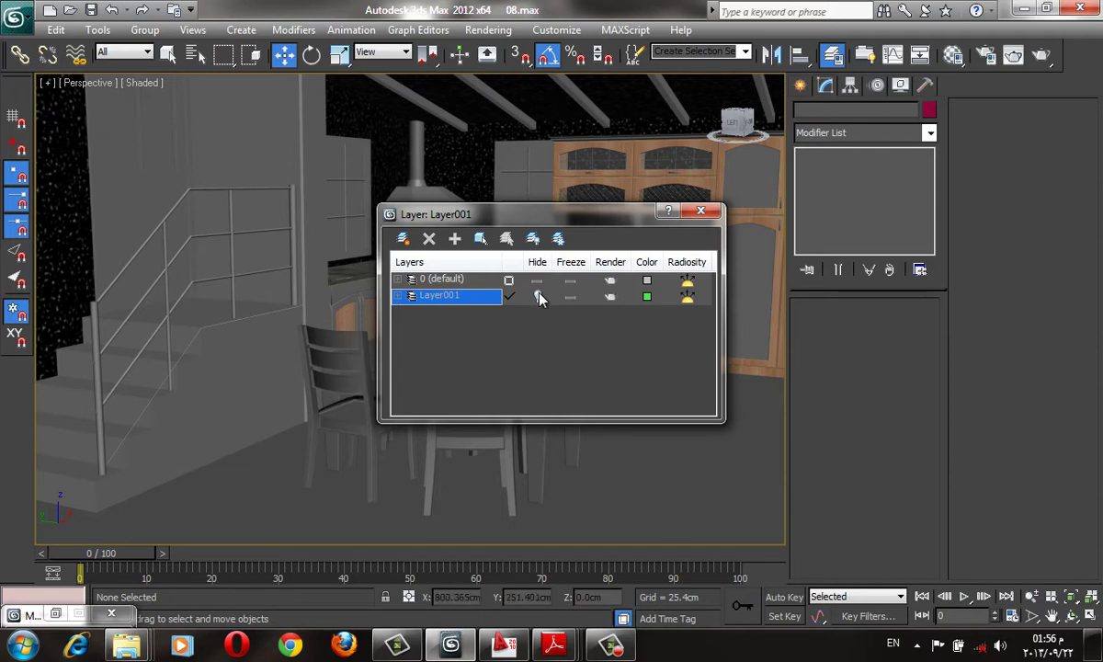
click(538, 296)
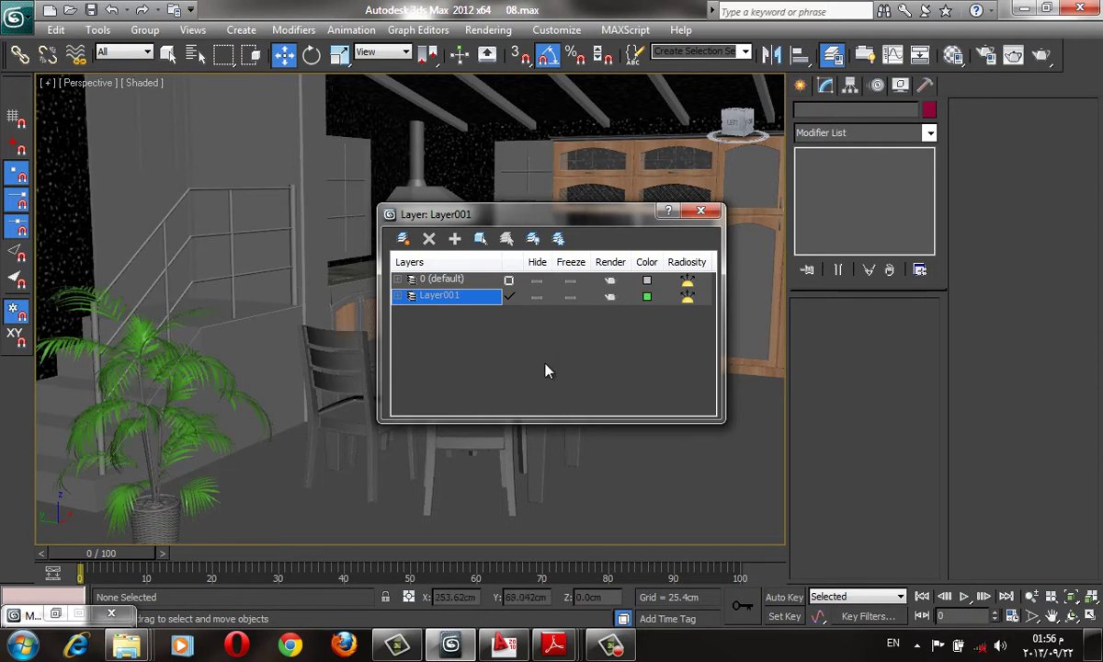
click(700, 210)
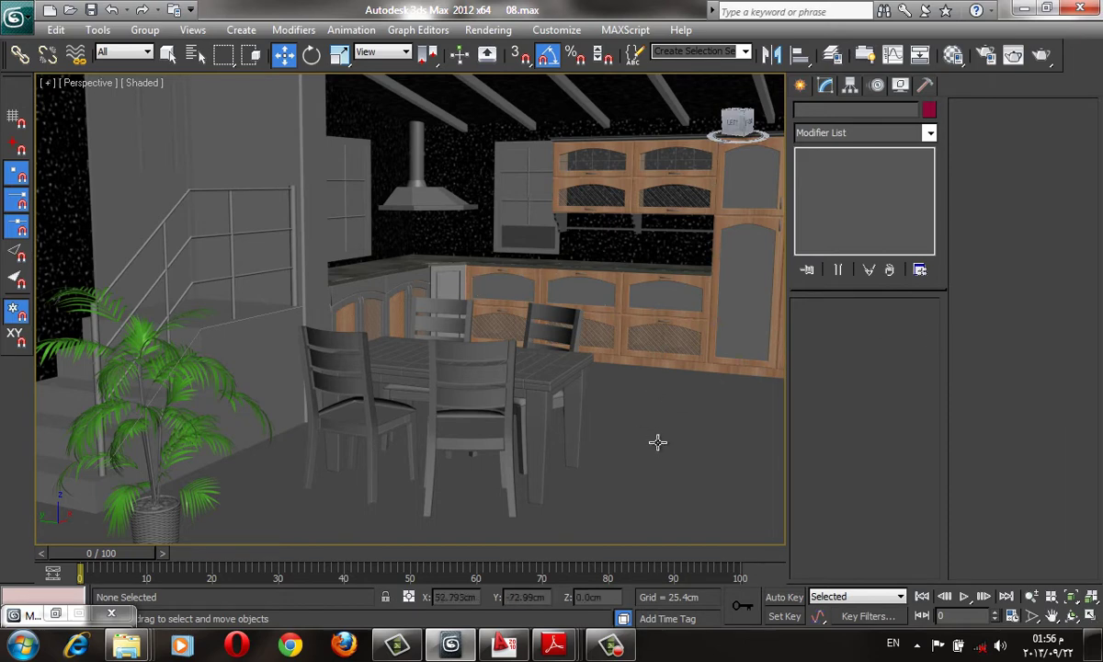
Select the potted plant by the stairs and remove it from view.
middle_drag(657, 443, 638, 436)
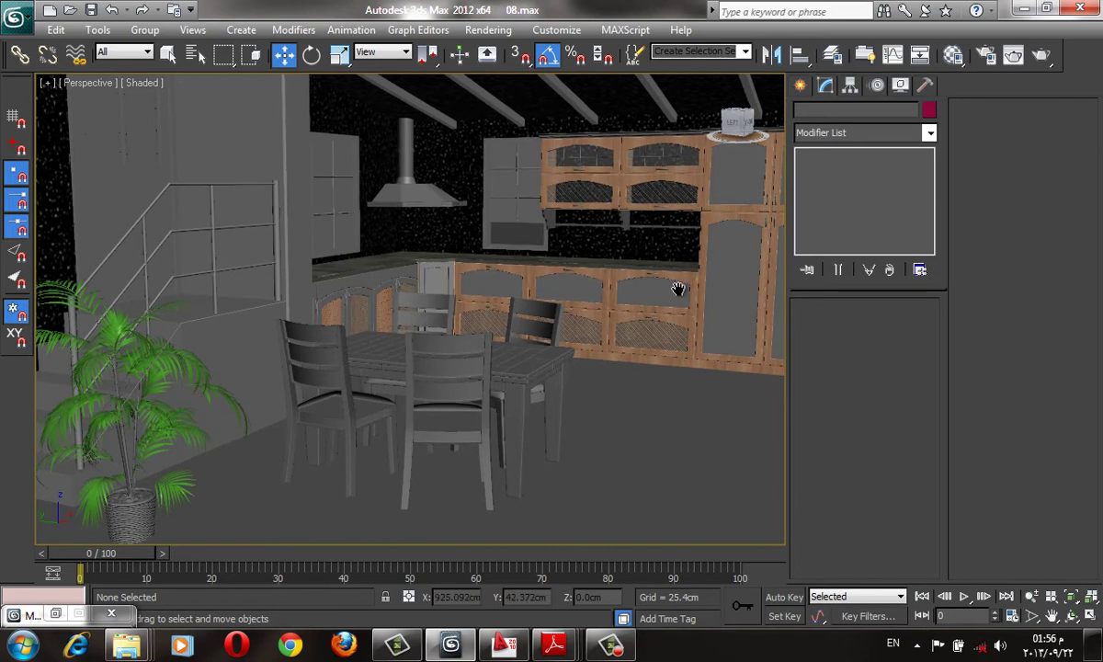
scroll(677, 287, down, 3)
scroll(648, 309, up, 3)
scroll(631, 301, up, 1)
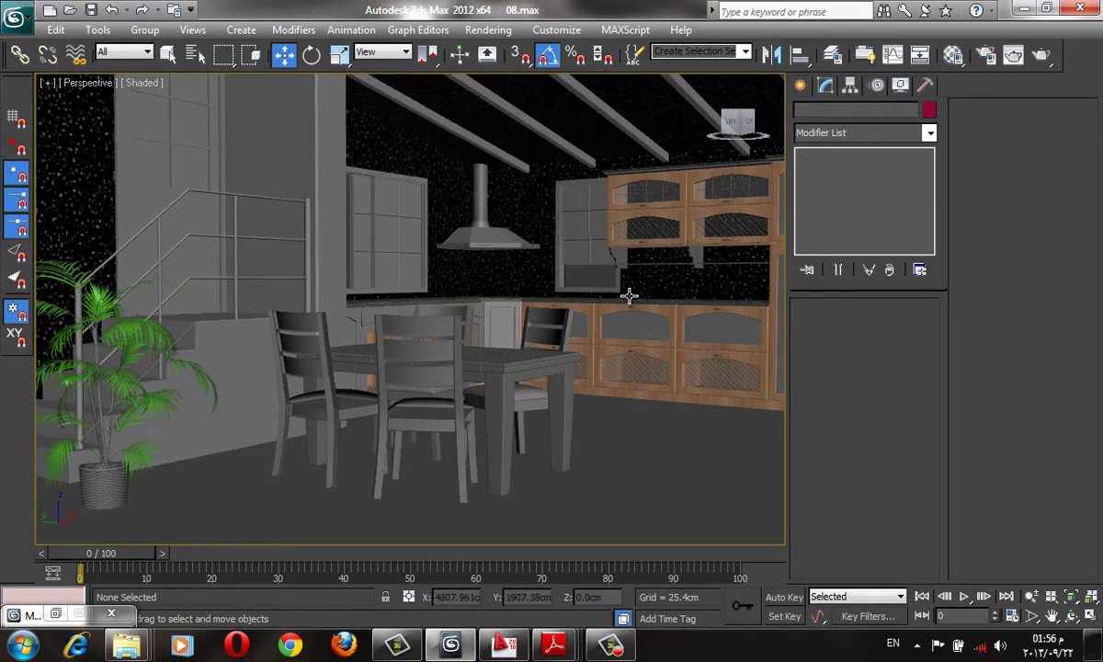
scroll(552, 358, down, 1)
scroll(570, 377, down, 2)
scroll(591, 395, down, 1)
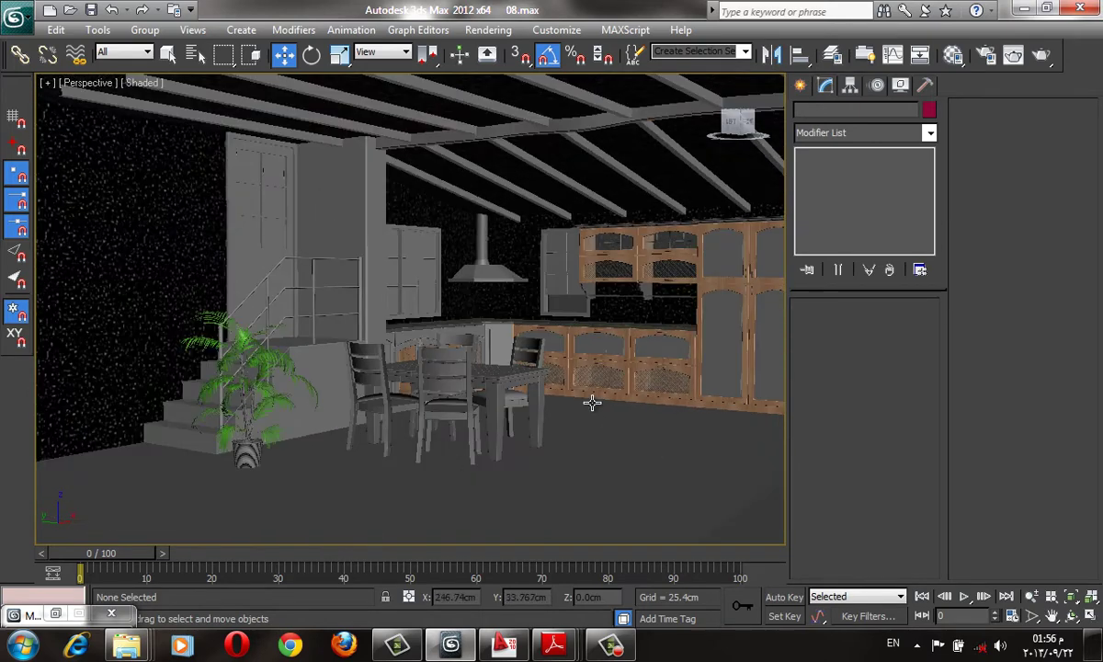
click(237, 435)
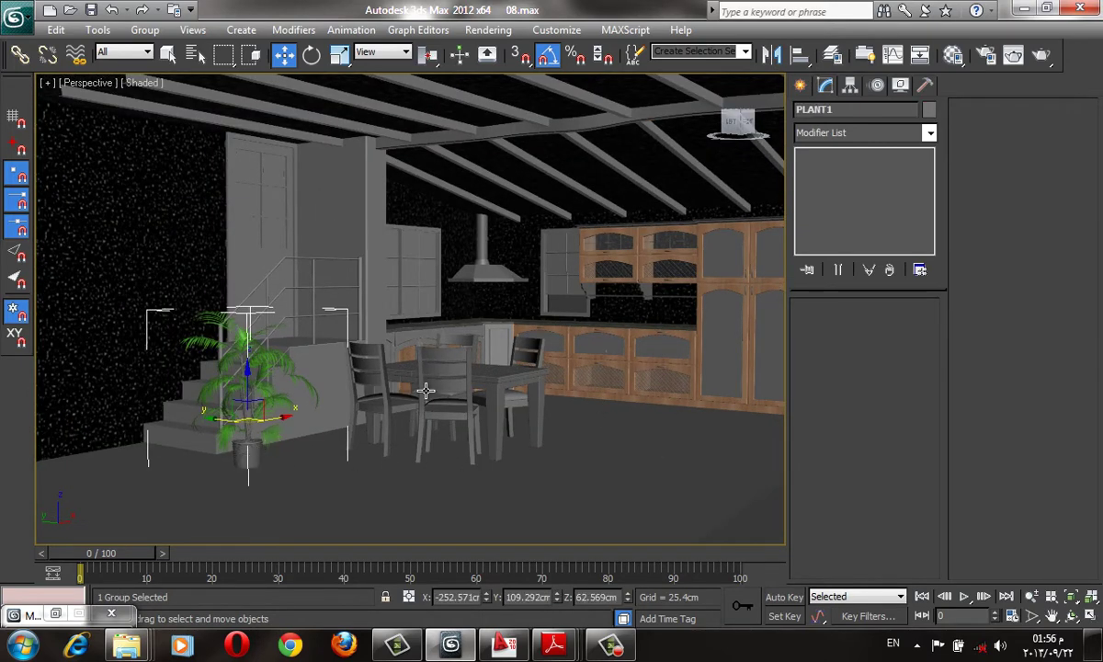
scroll(423, 391, up, 1)
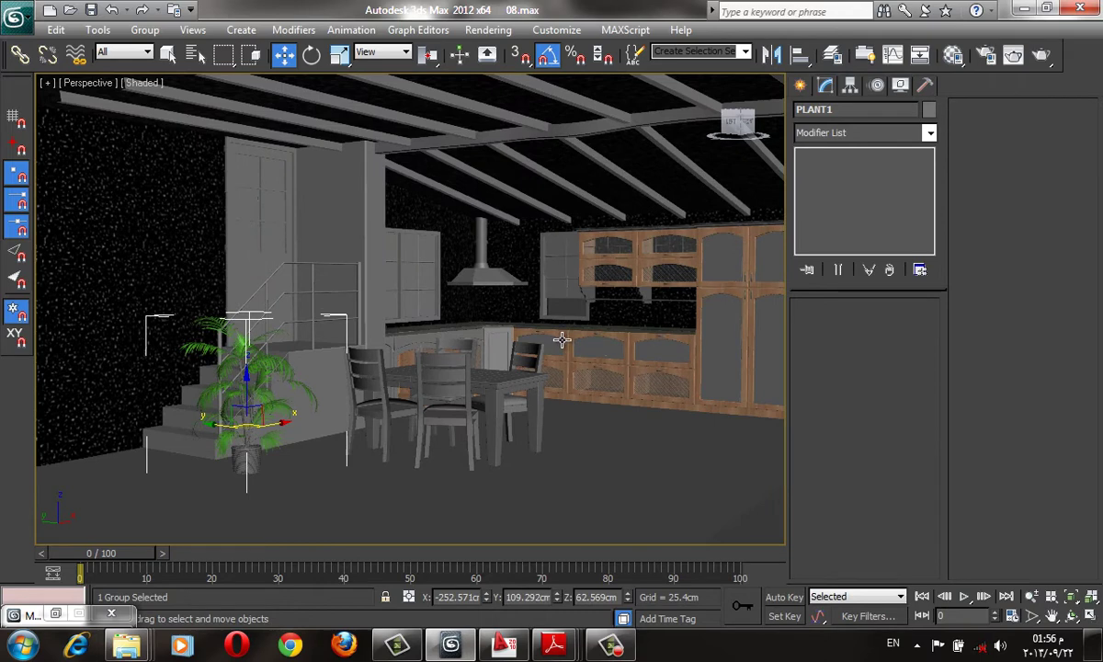
mouse_move(529, 320)
alt+middle_down()
mouse_move(513, 314)
mouse_move(469, 339)
alt+middle_up()
key(Delete)
Select the chair-and-table group and frame it in Top view.
click(470, 339)
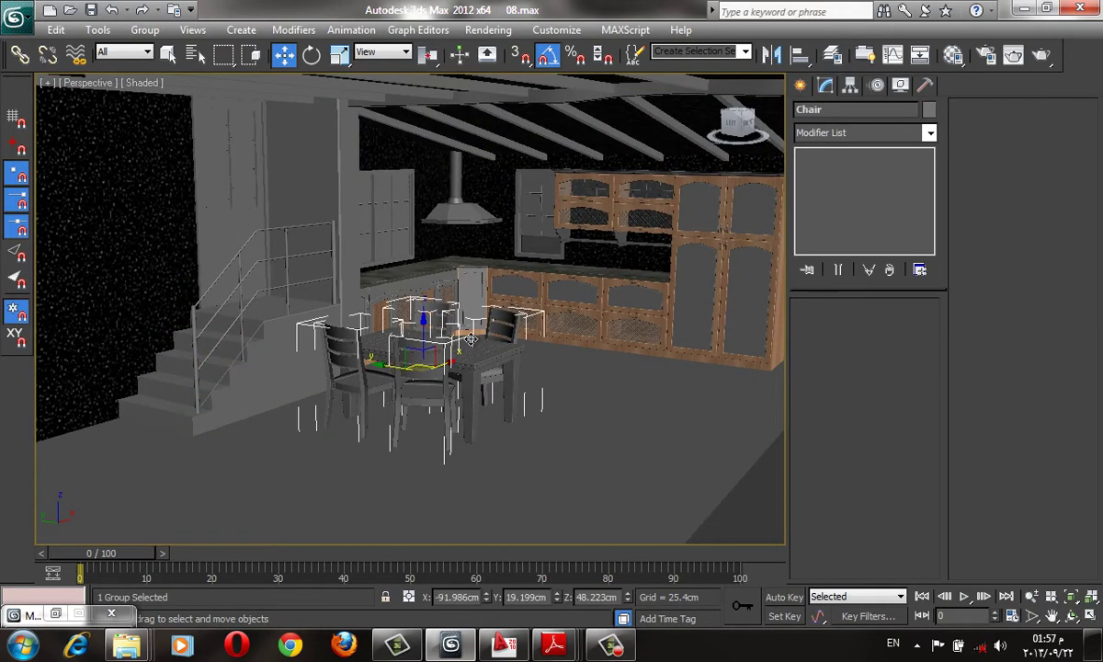
scroll(442, 322, up, 3)
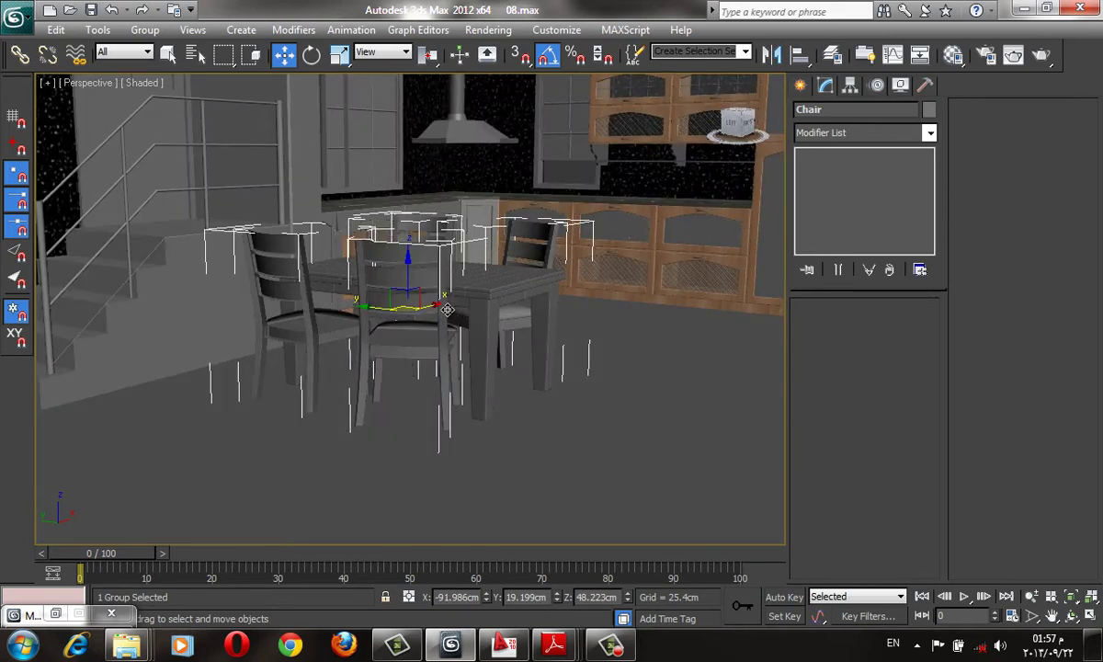
mouse_move(447, 310)
alt+middle_down()
mouse_move(543, 231)
mouse_move(914, 110)
alt+middle_up()
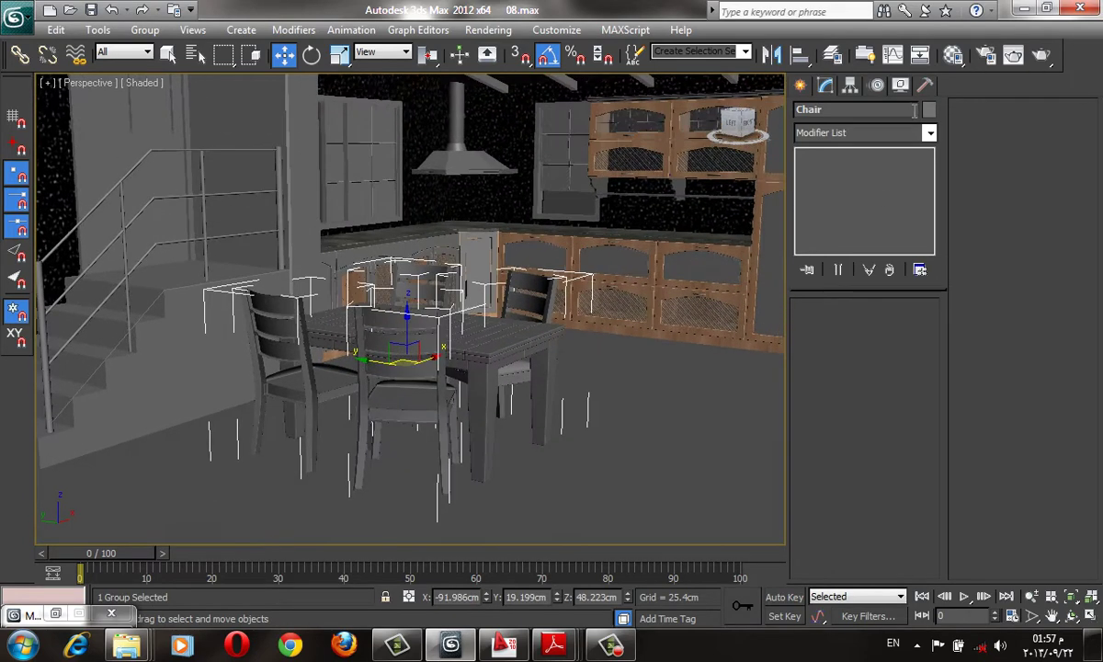
alt+middle_drag(704, 169, 742, 184)
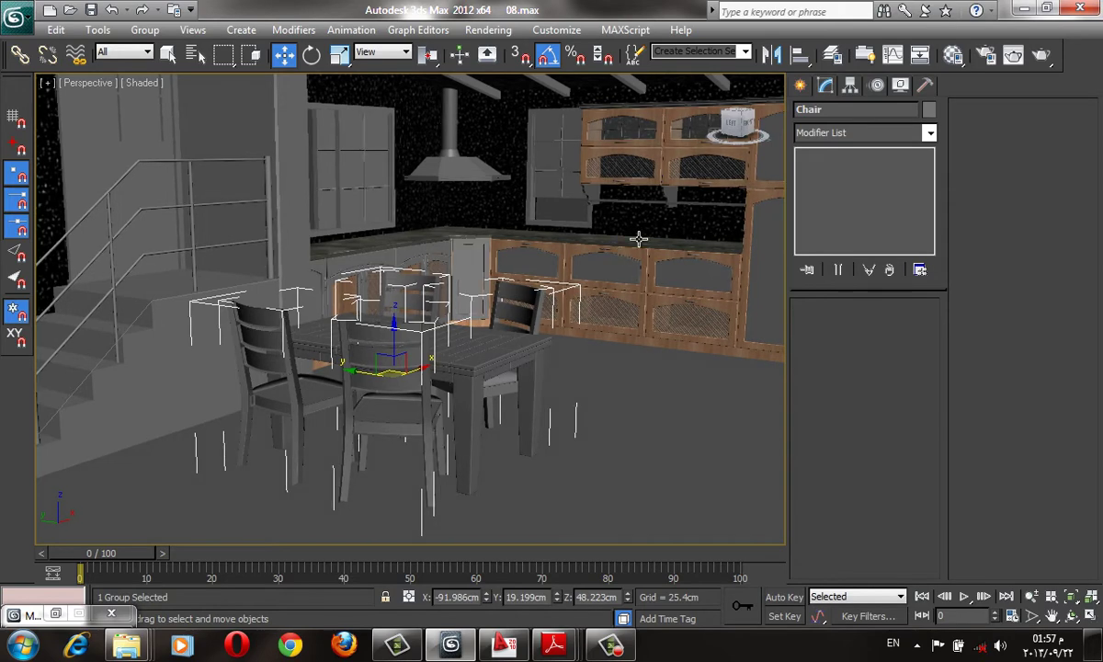
key(t)
key(z)
scroll(742, 222, down, 5)
Create a Target Direct light aimed at the chairs and raise it above the room.
click(737, 121)
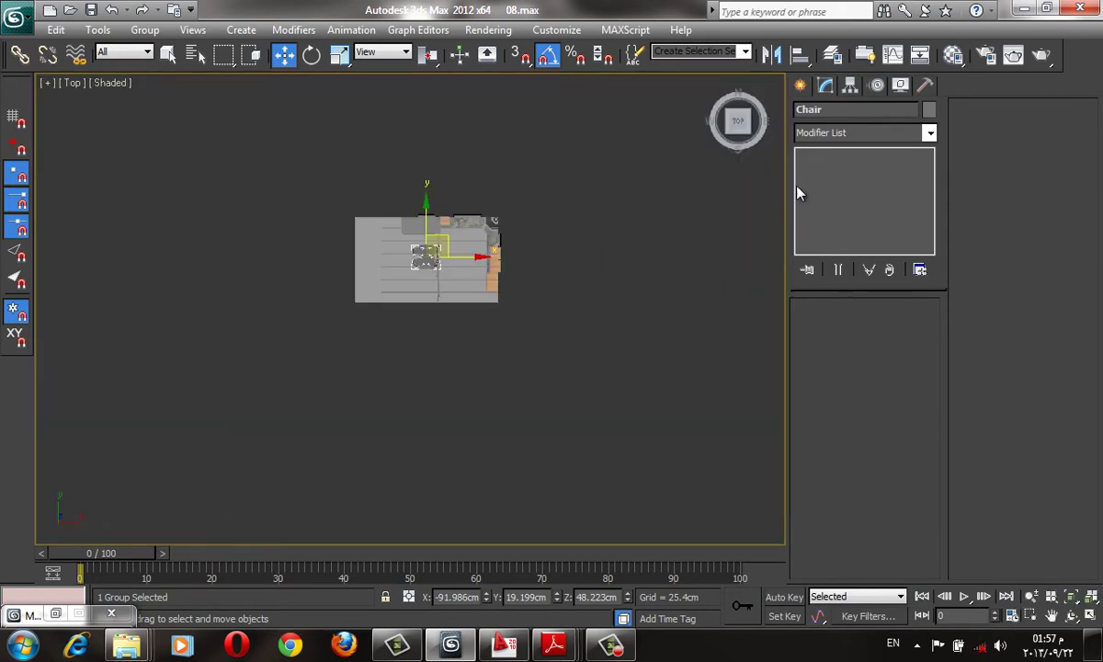
key(F3)
click(801, 85)
click(827, 113)
click(848, 113)
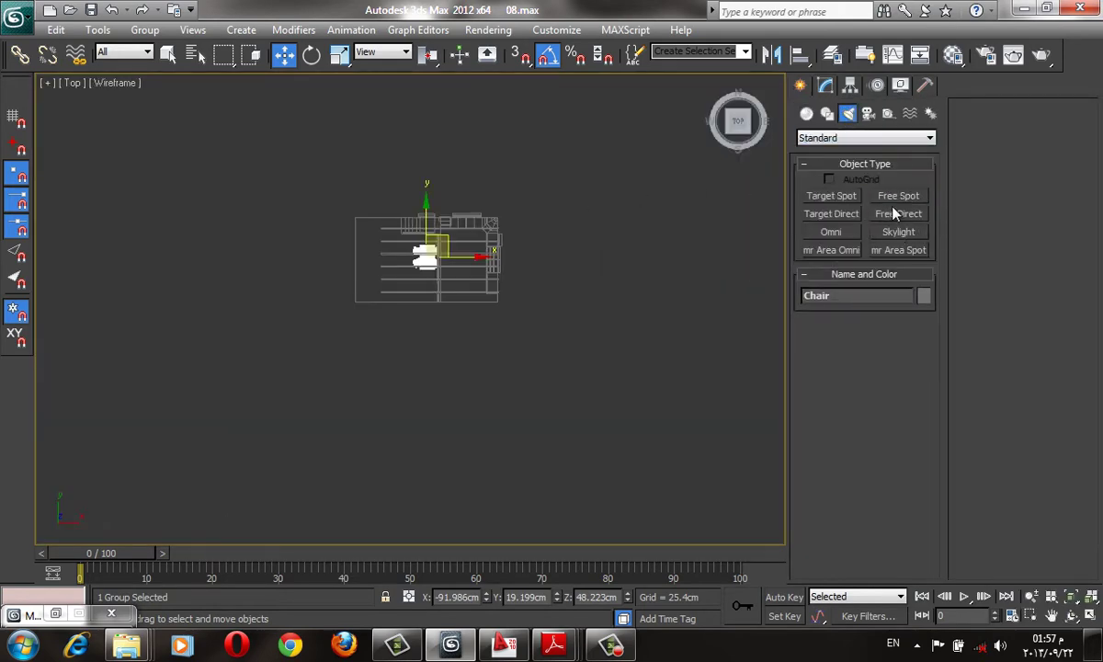
click(831, 213)
drag(610, 129, 405, 246)
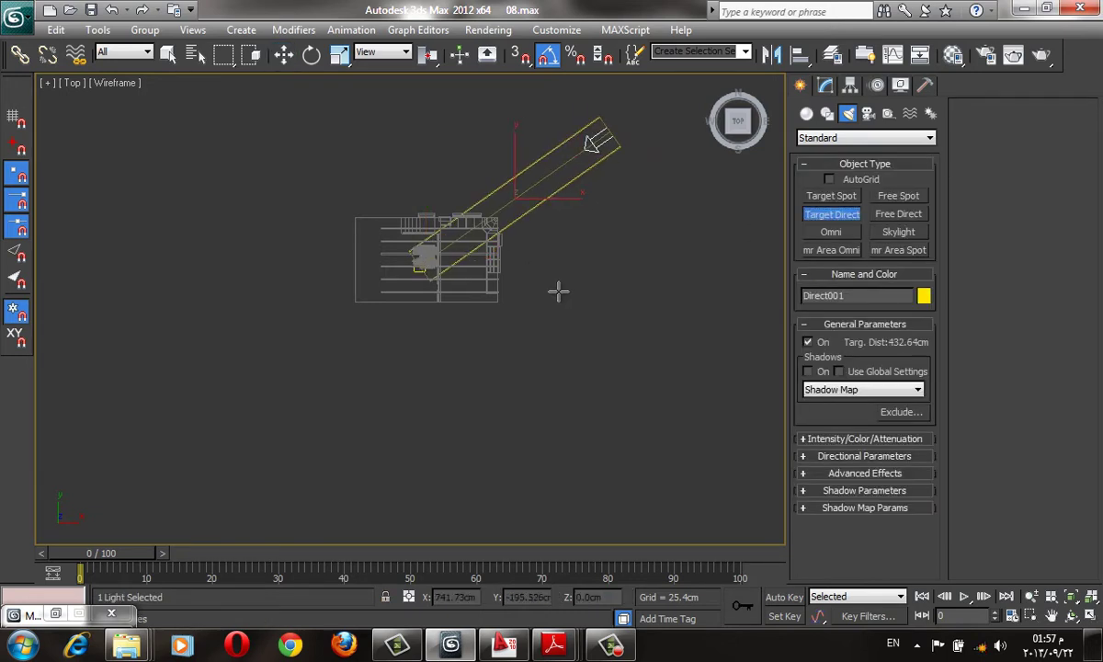
key(w)
mouse_move(558, 293)
alt+middle_down()
mouse_move(416, 436)
mouse_move(486, 297)
alt+middle_up()
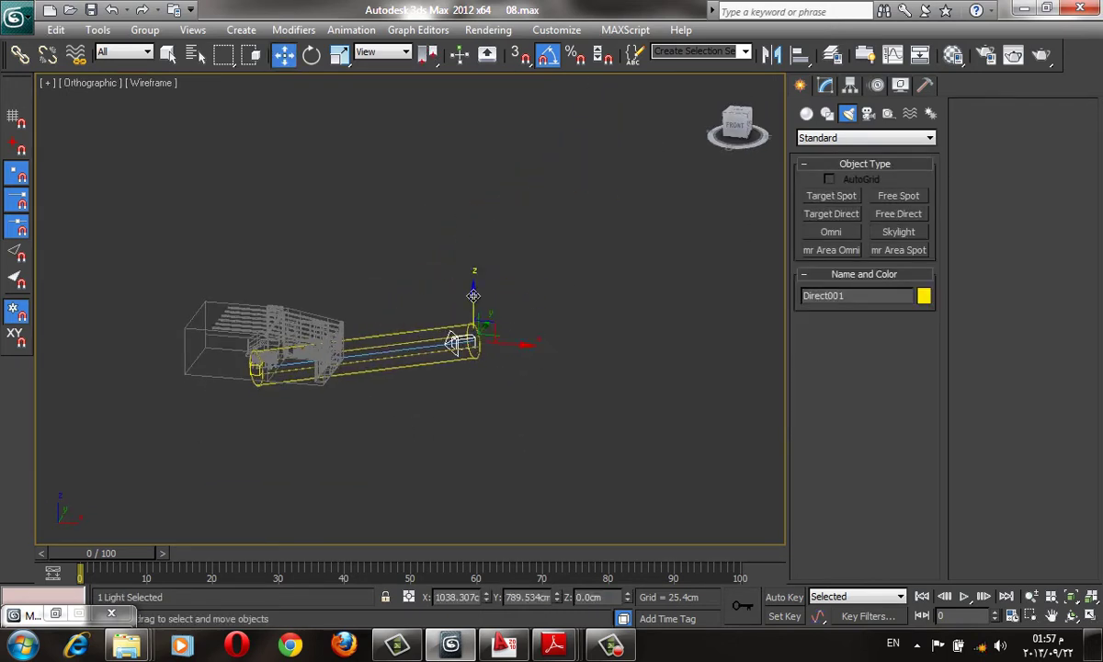
drag(475, 301, 485, 147)
Enable Area Shadows, Overshoot and a 914.4cm falloff on Direct001.
click(825, 84)
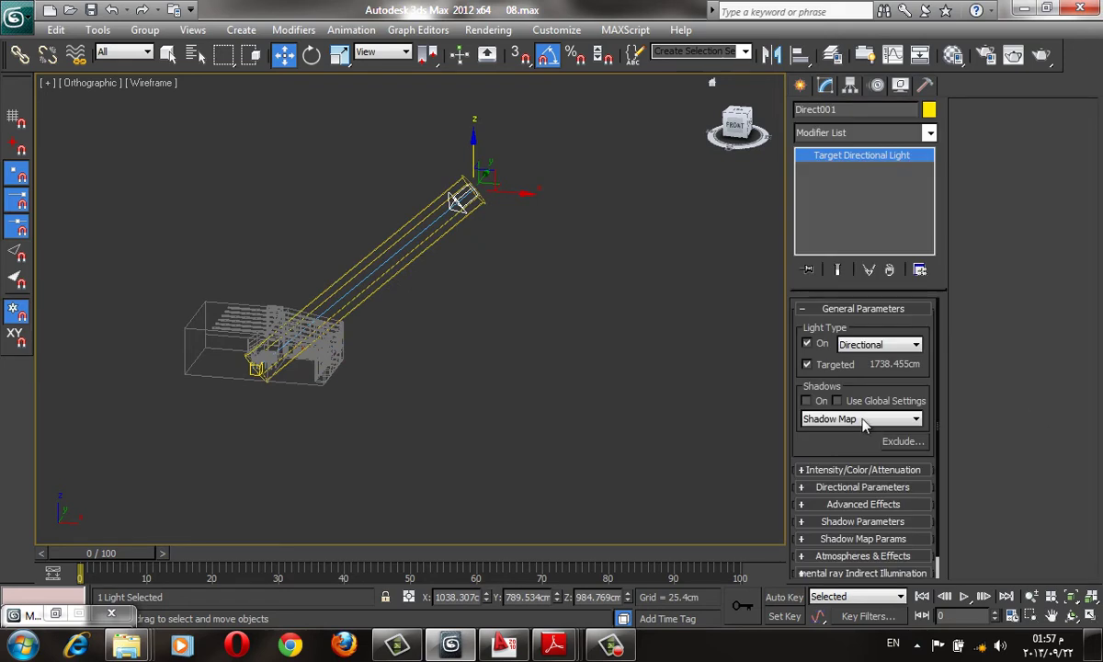
click(836, 418)
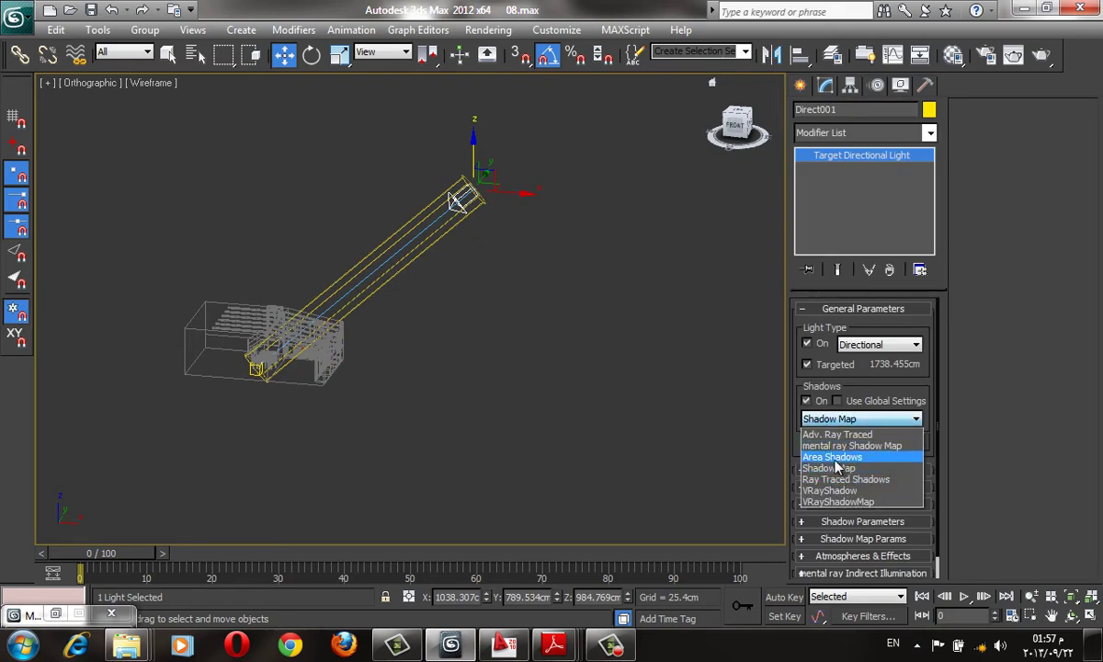
click(831, 456)
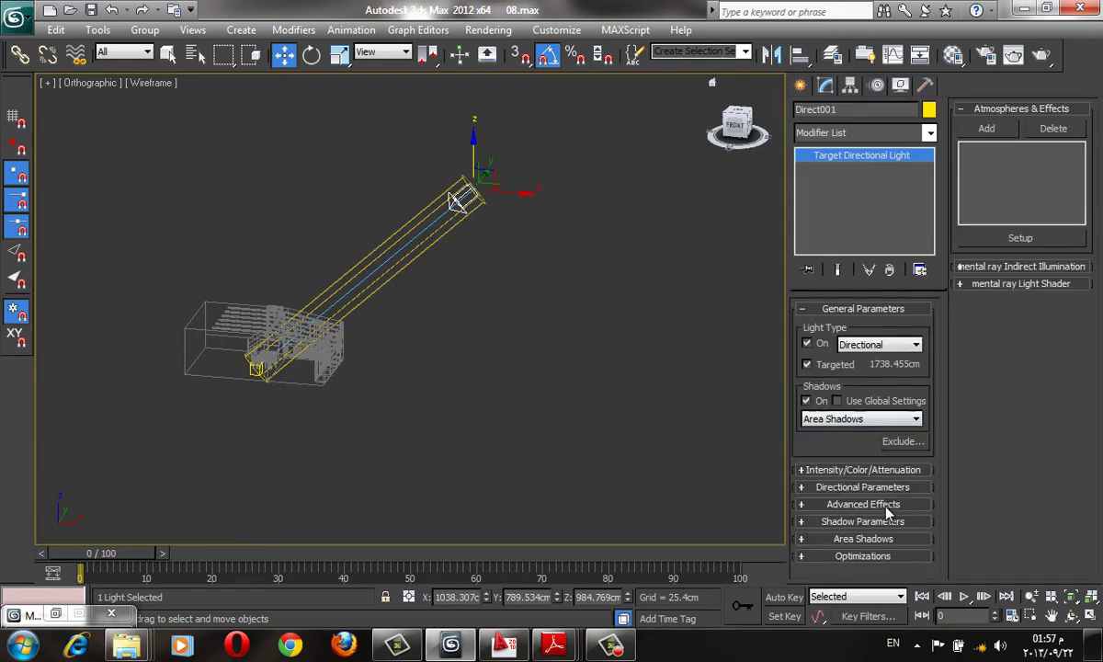
click(874, 469)
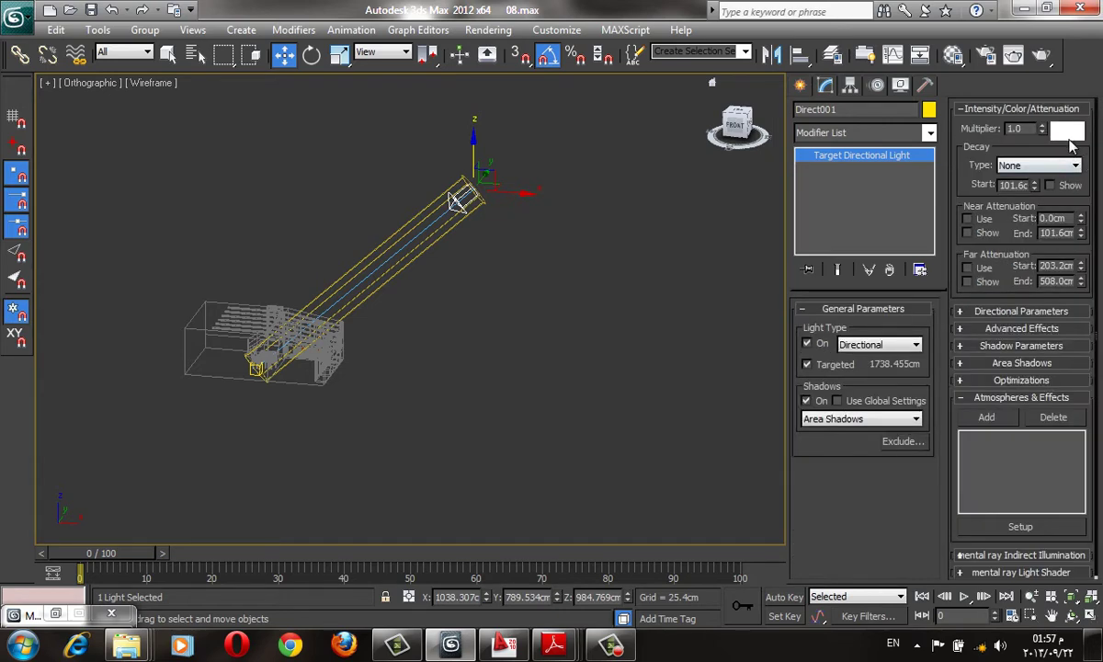
click(1057, 314)
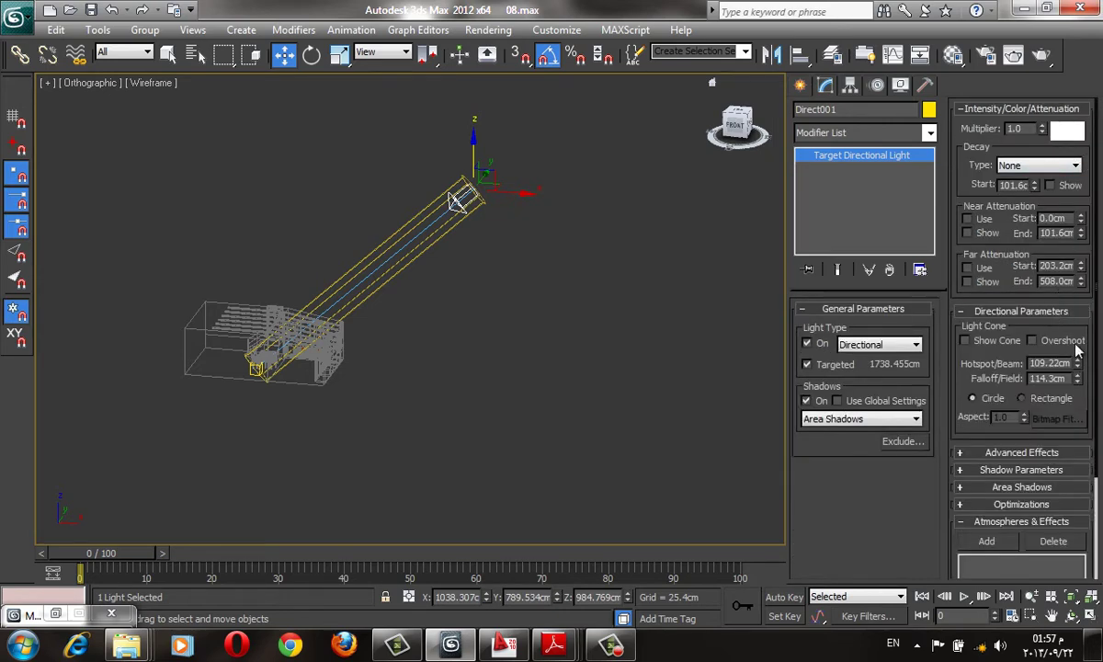
click(1031, 340)
drag(1077, 378, 1077, 303)
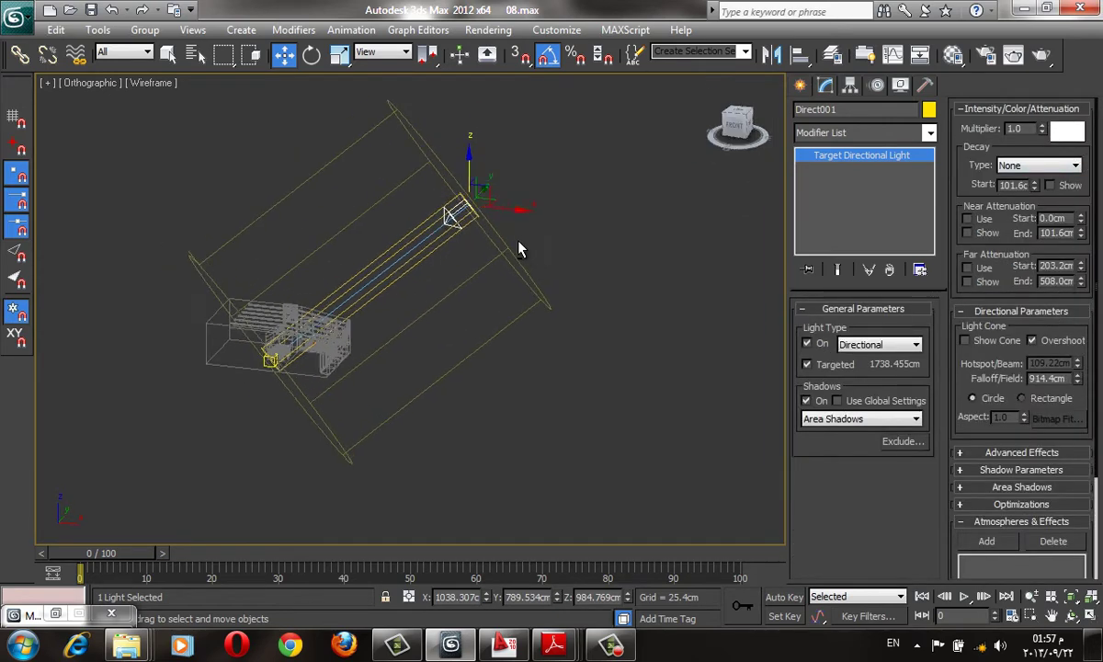
Expand the area shadow settings, then return to a Perspective view of the house.
mouse_move(519, 249)
alt+middle_down()
mouse_move(411, 246)
mouse_move(443, 212)
alt+middle_up()
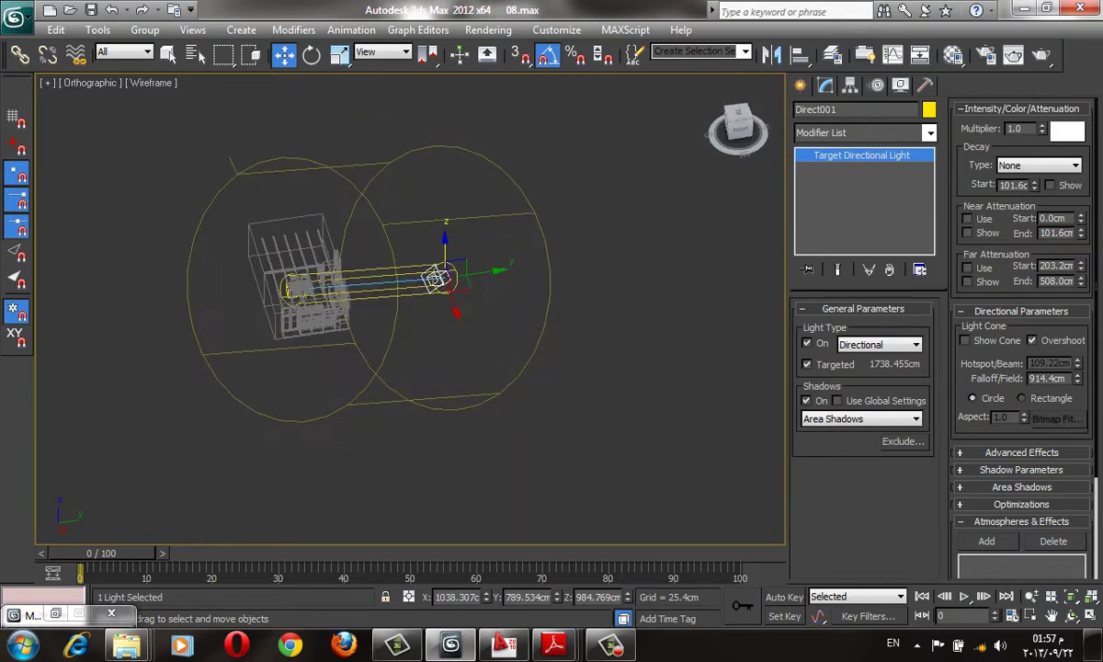
click(1011, 470)
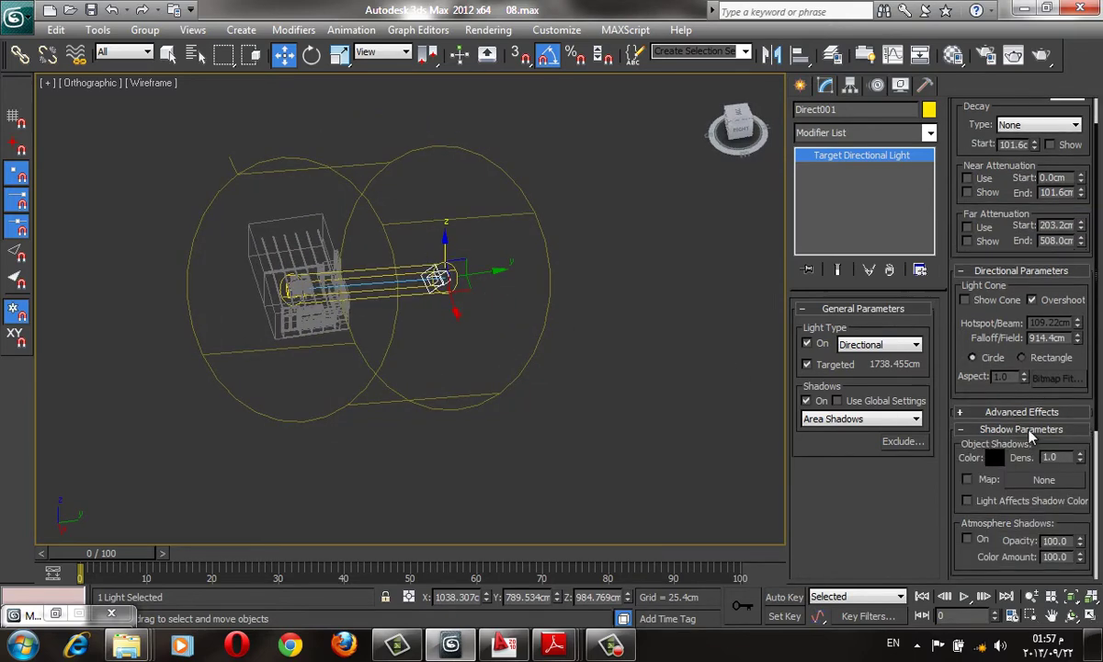
click(1021, 430)
click(1021, 446)
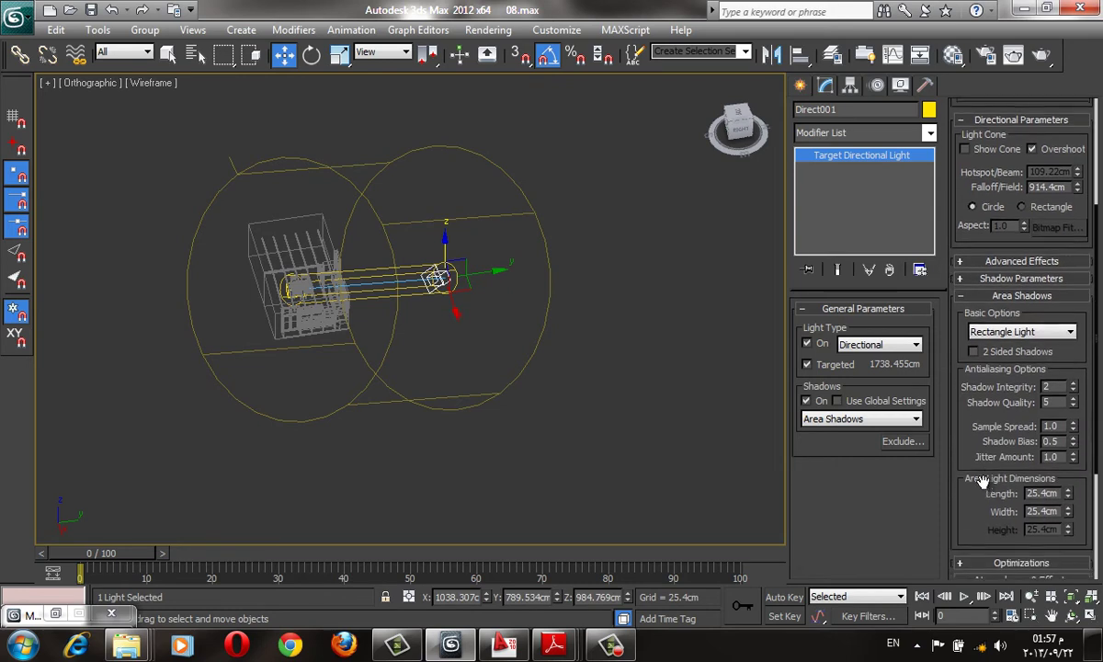
scroll(1009, 332, down, 2)
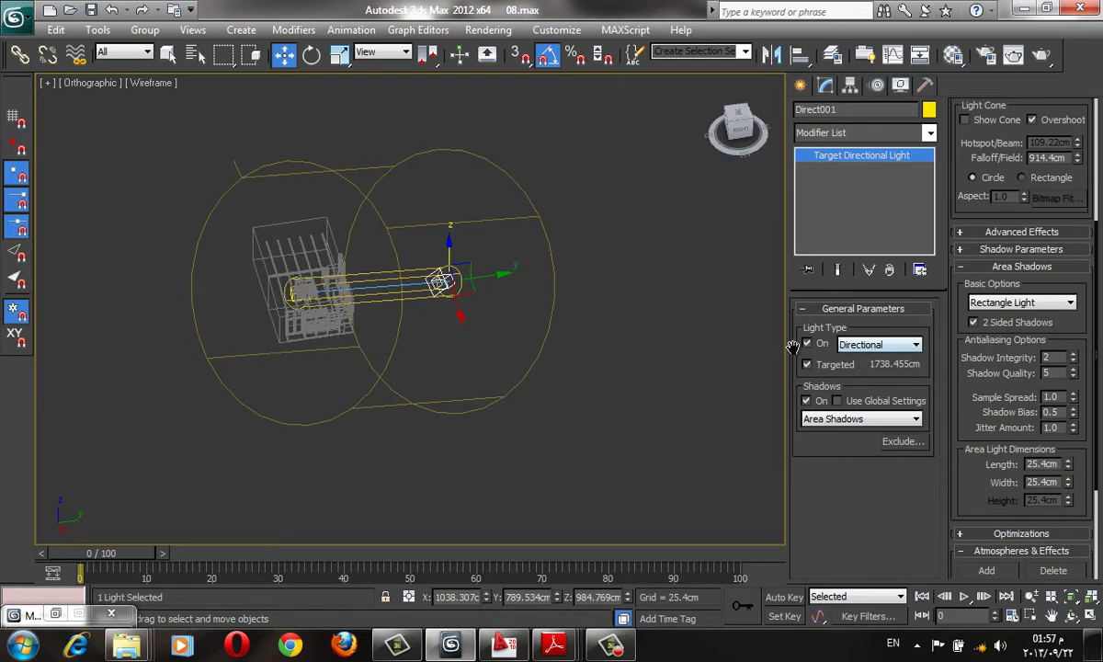
scroll(558, 323, down, 3)
key(p)
middle_drag(558, 322, 408, 360)
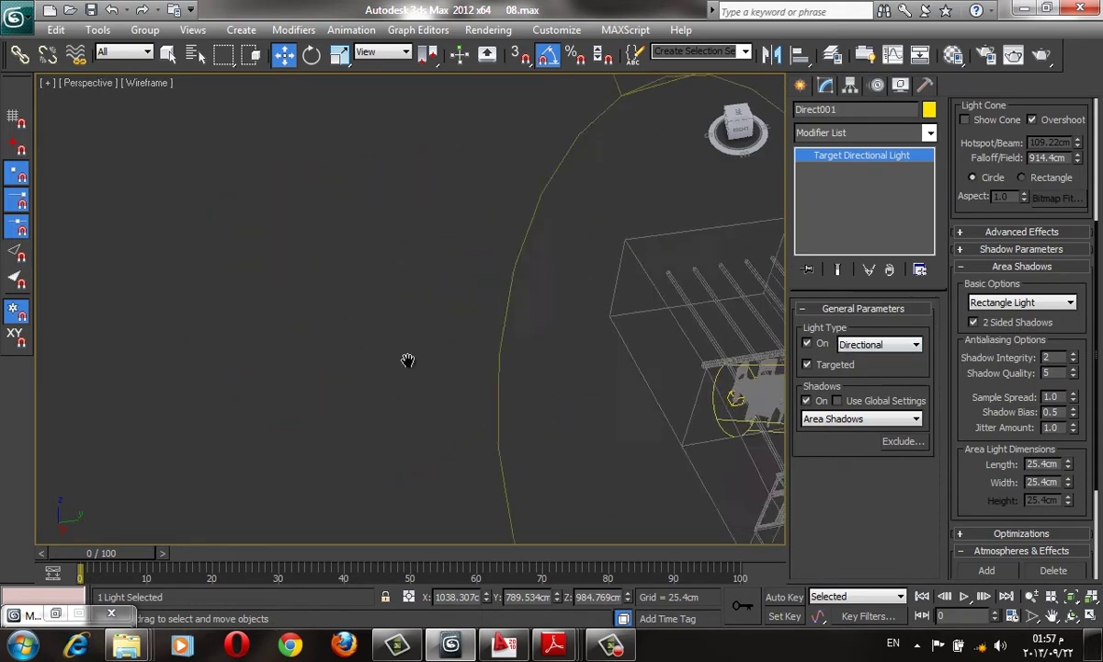
scroll(408, 360, down, 5)
scroll(515, 357, down, 3)
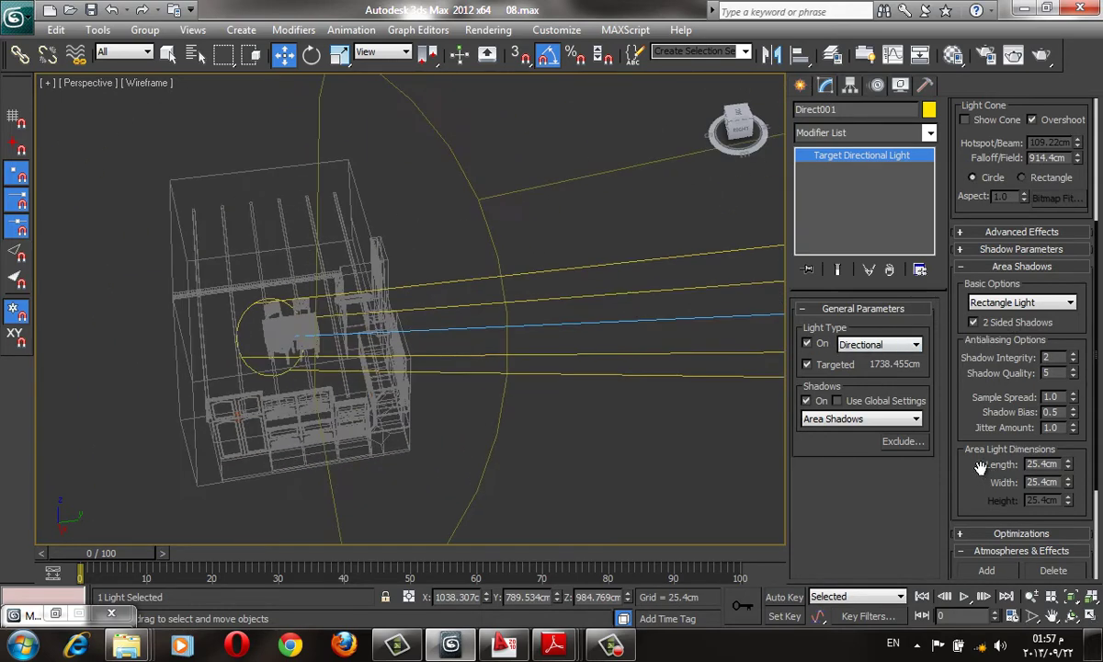
scroll(980, 468, up, 5)
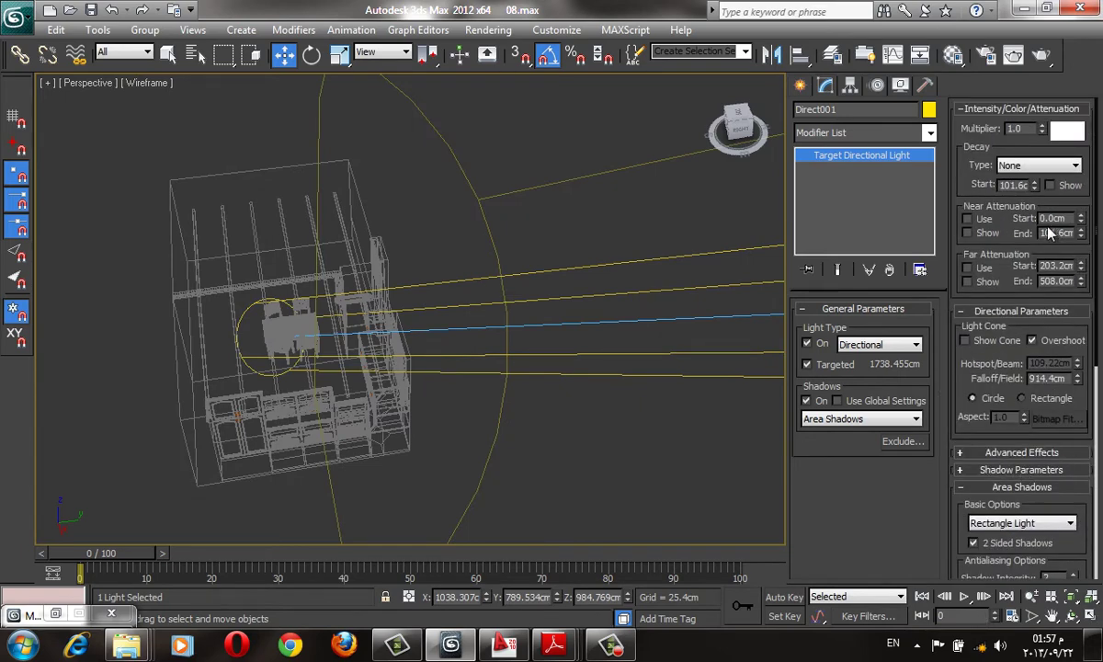
Exclude the three GLASS objects from the directional light.
click(898, 442)
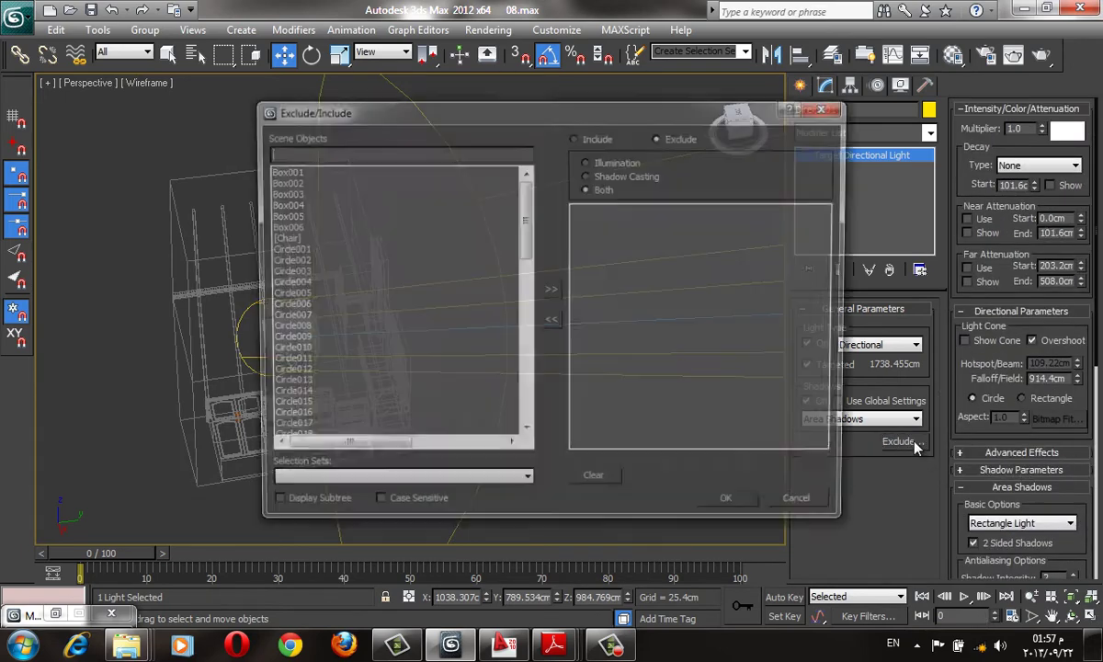
text(glass)
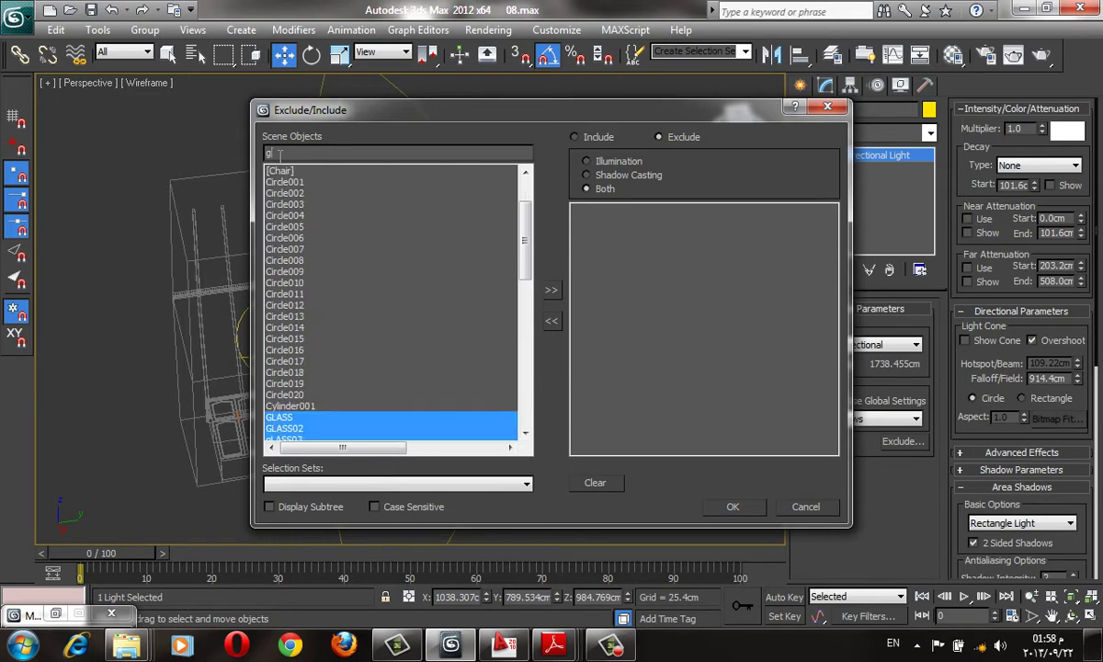
click(549, 290)
click(735, 507)
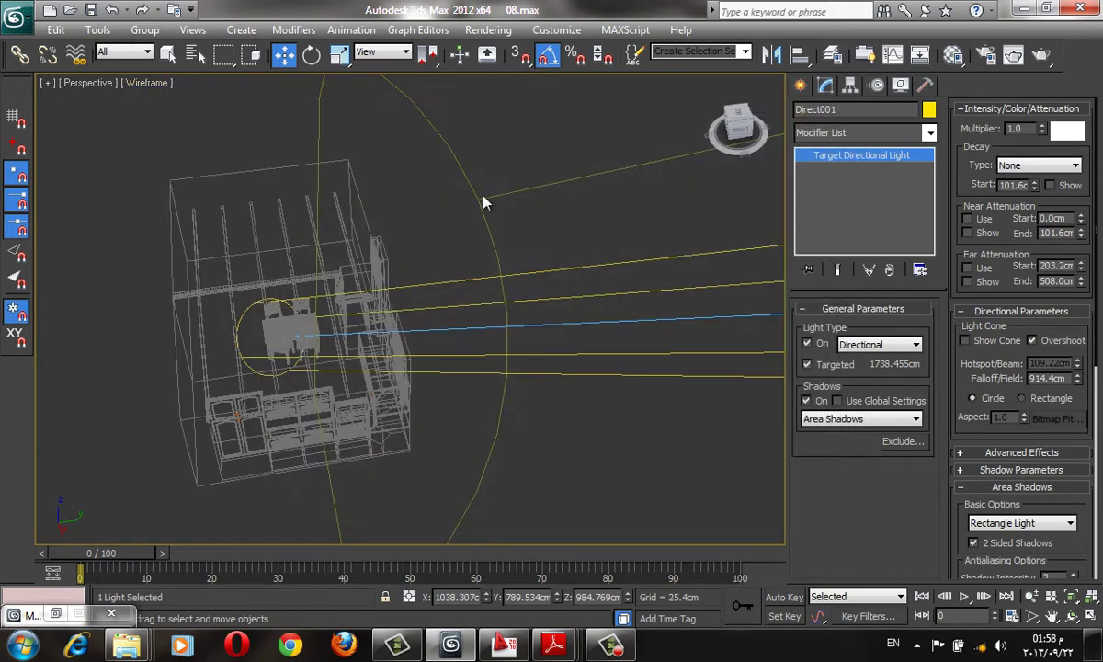
Frame the room in the viewport and switch it to shaded display.
scroll(564, 360, down, 3)
alt+middle_drag(544, 352, 523, 350)
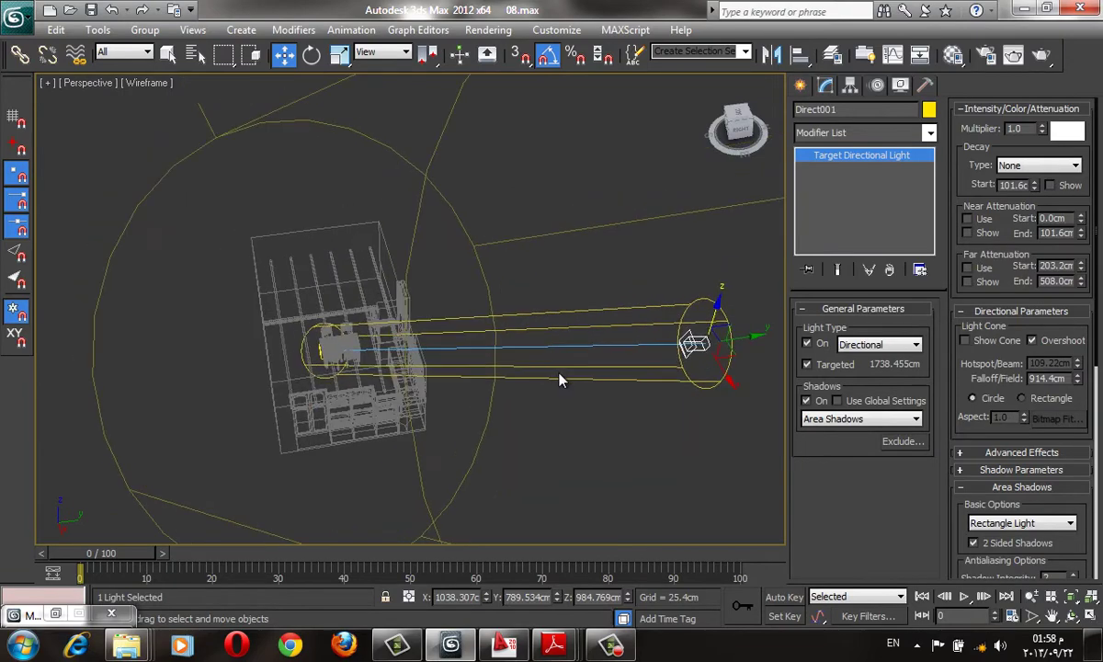
key(c)
click(588, 377)
scroll(566, 391, down, 5)
scroll(566, 390, up, 10)
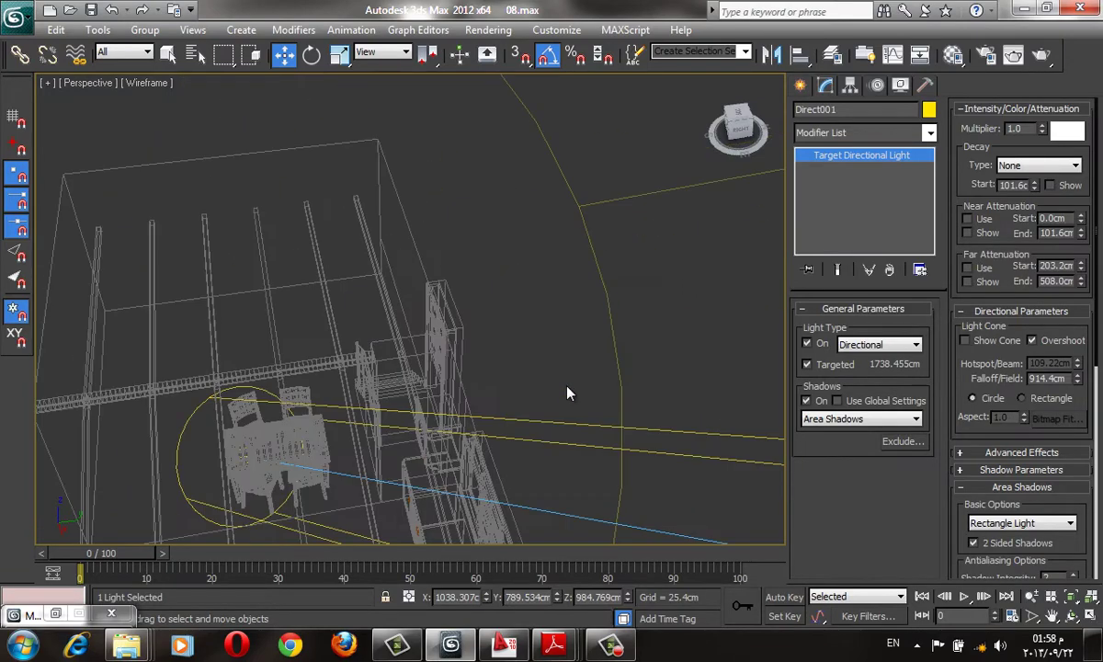
mouse_move(566, 390)
middle_down()
mouse_move(467, 368)
mouse_move(669, 337)
middle_up()
key(F3)
Centre the dining table and create Camera001 from the current view.
scroll(609, 475, down, 5)
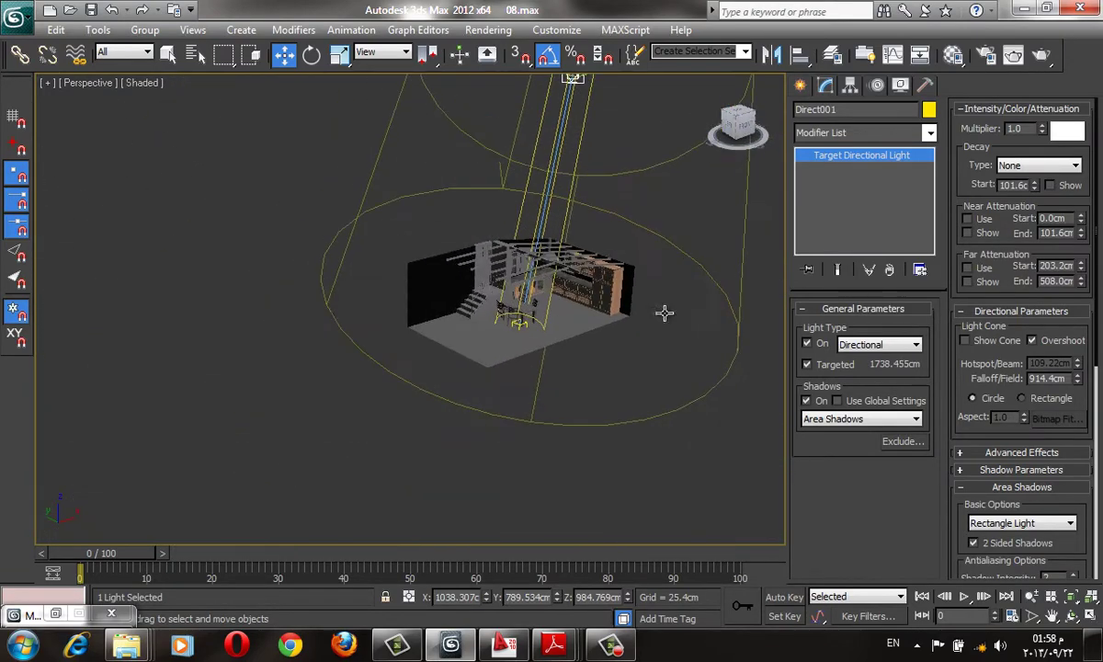
scroll(663, 312, up, 3)
scroll(663, 313, up, 3)
scroll(643, 303, up, 2)
scroll(547, 286, up, 3)
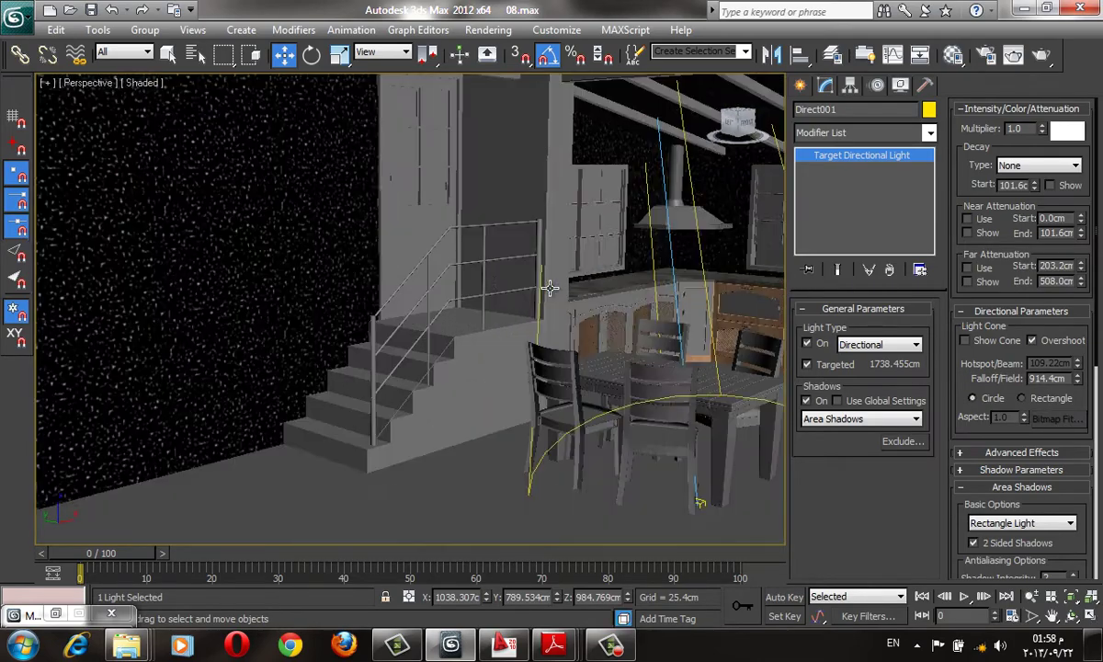
mouse_move(547, 286)
middle_down()
mouse_move(405, 314)
mouse_move(444, 280)
middle_up()
scroll(405, 314, up, 3)
scroll(406, 315, up, 2)
key(ctrl+c)
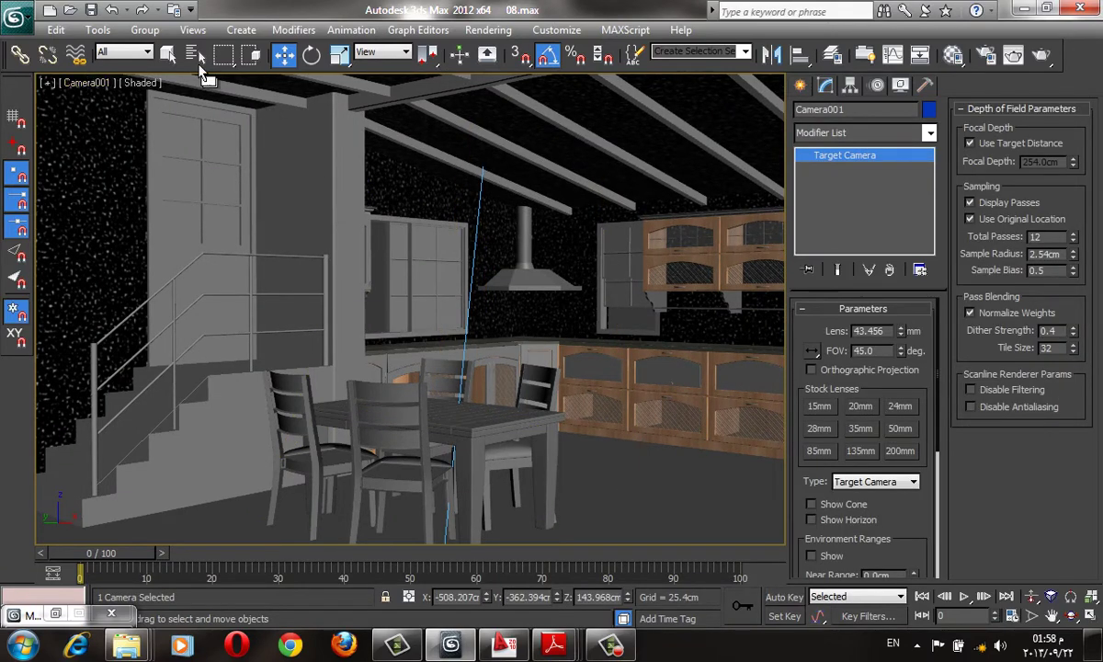
Lower the render output height to 324 for a 640 × 324 frame, with safe frame shown.
click(983, 56)
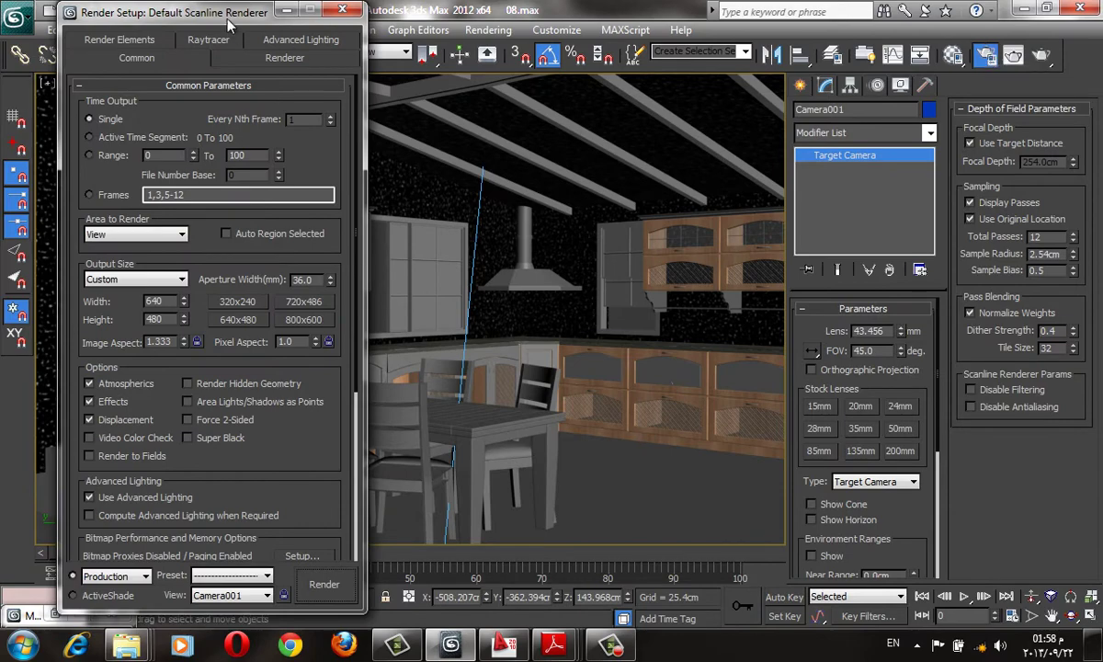
drag(221, 13, 969, 12)
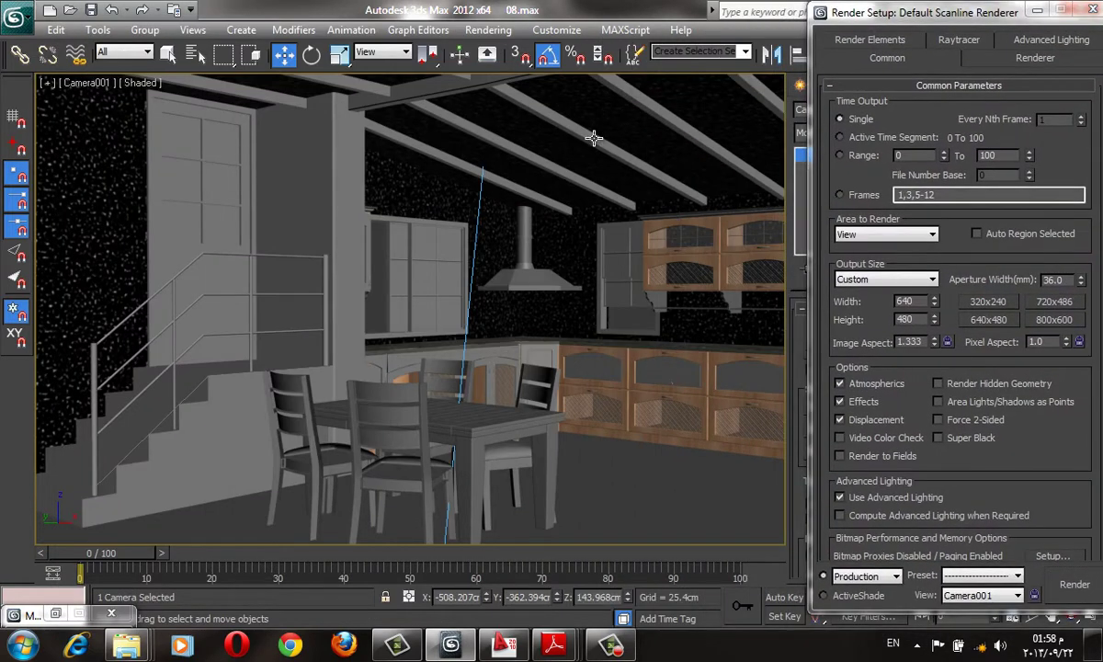
key(shift+f)
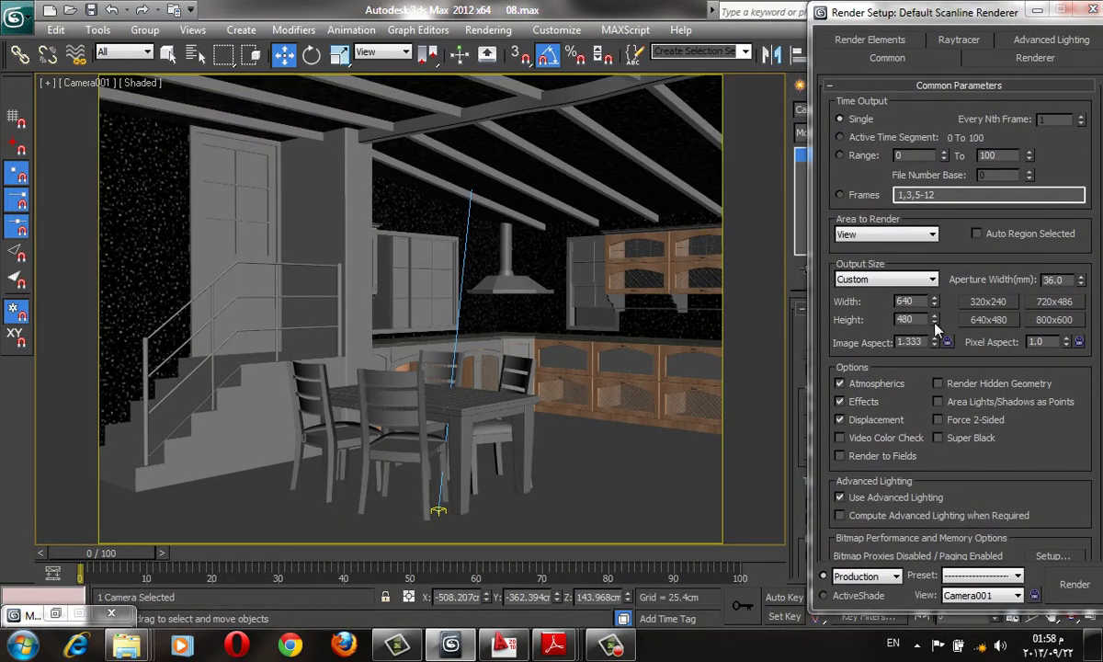
drag(935, 322, 935, 386)
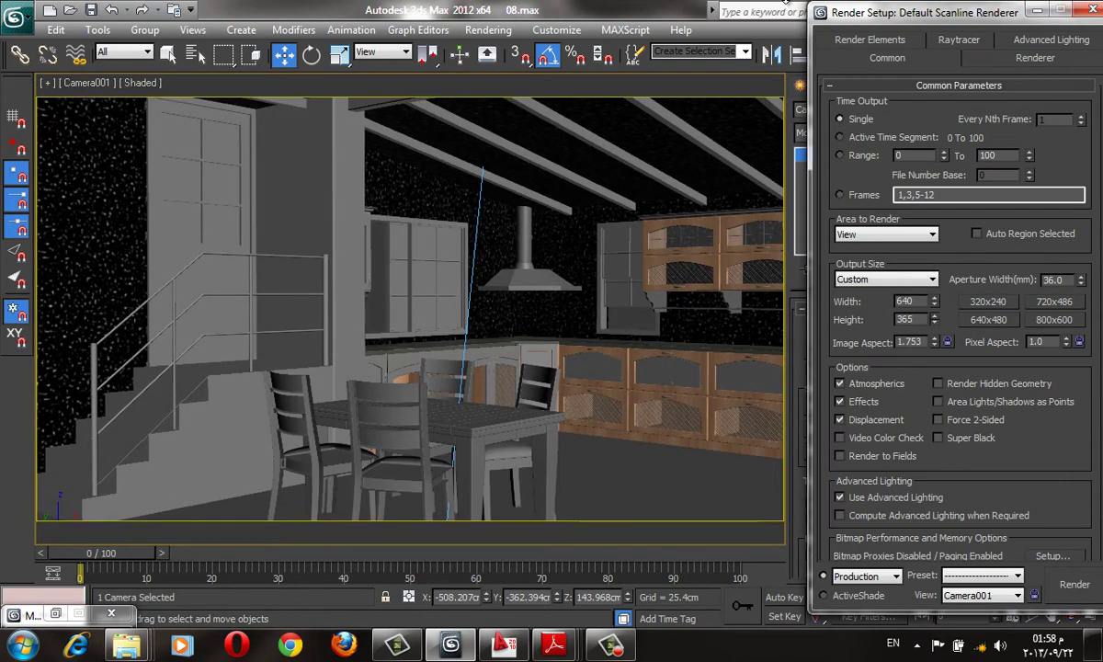
drag(935, 321, 934, 368)
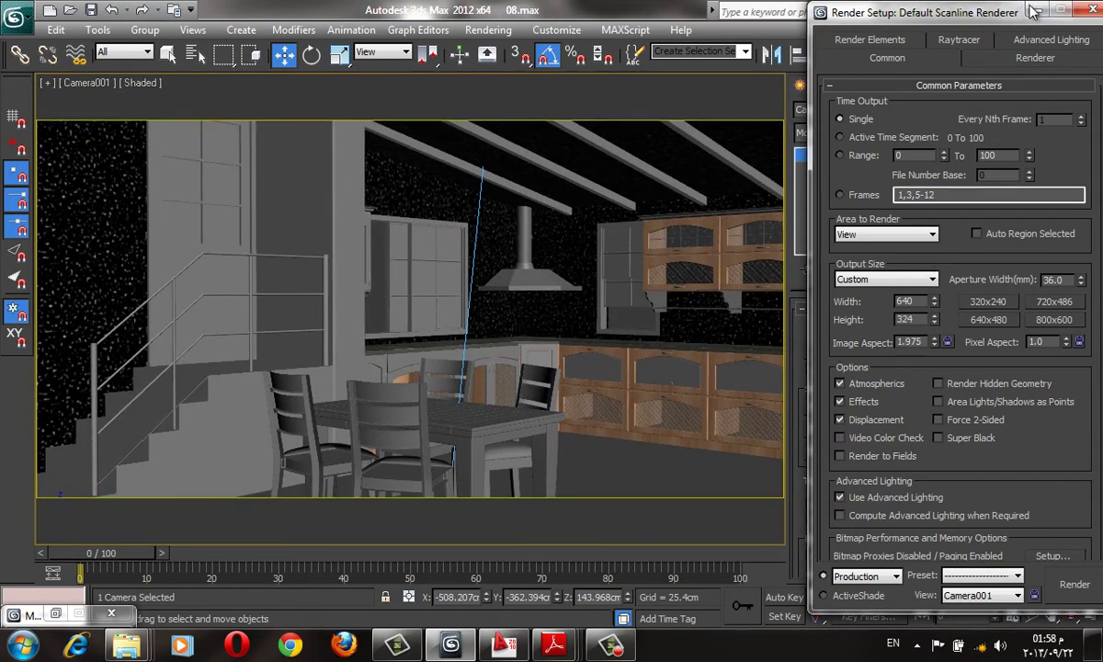
click(1089, 12)
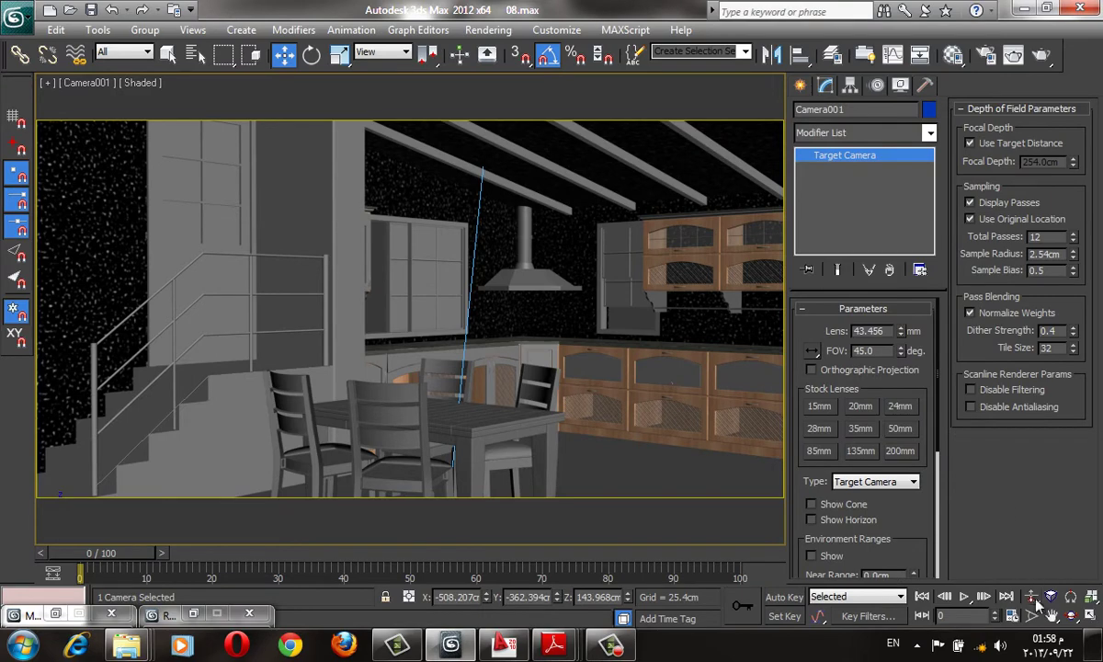
Widen the camera lens to 30.558 mm (61° FOV) and dolly it toward the kitchen.
drag(901, 355, 903, 328)
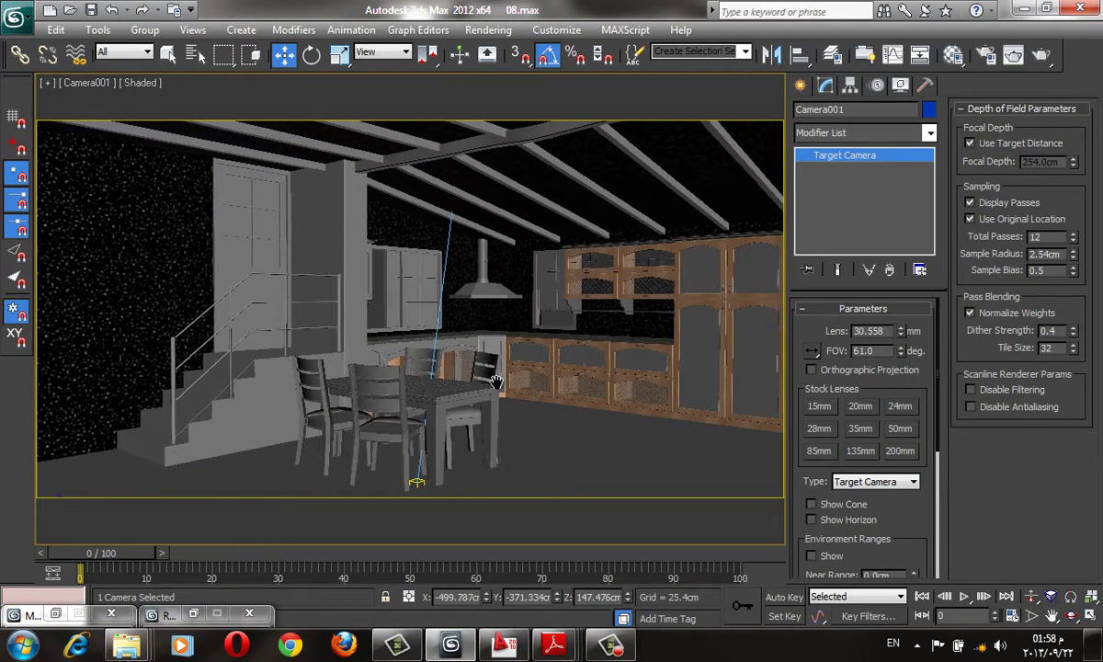
middle_drag(524, 381, 441, 391)
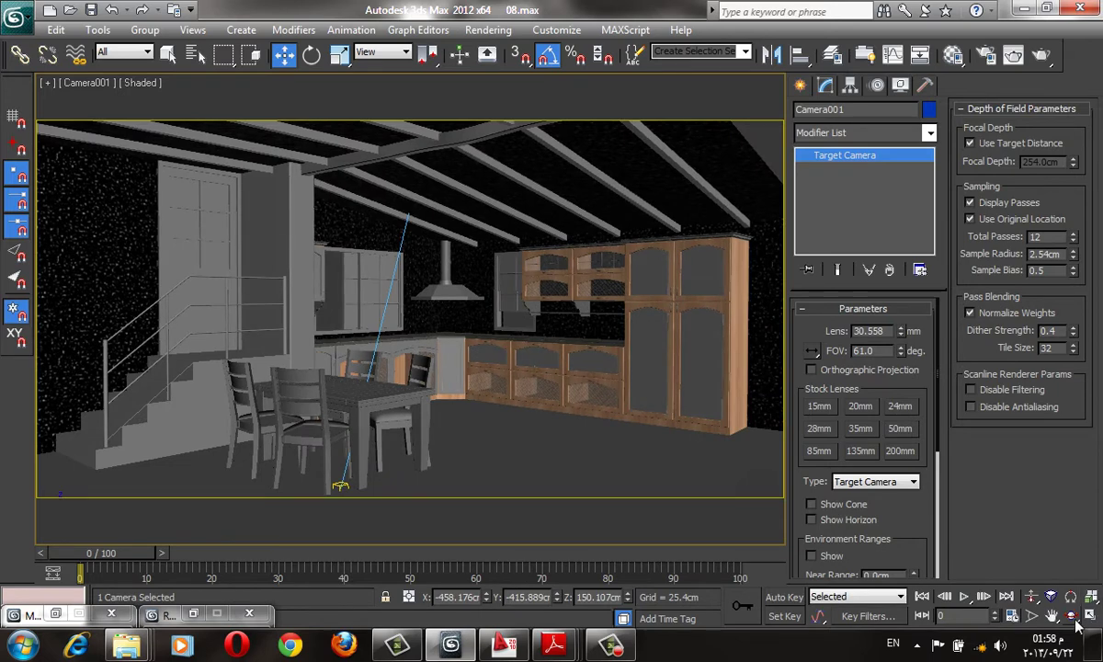
click(1030, 596)
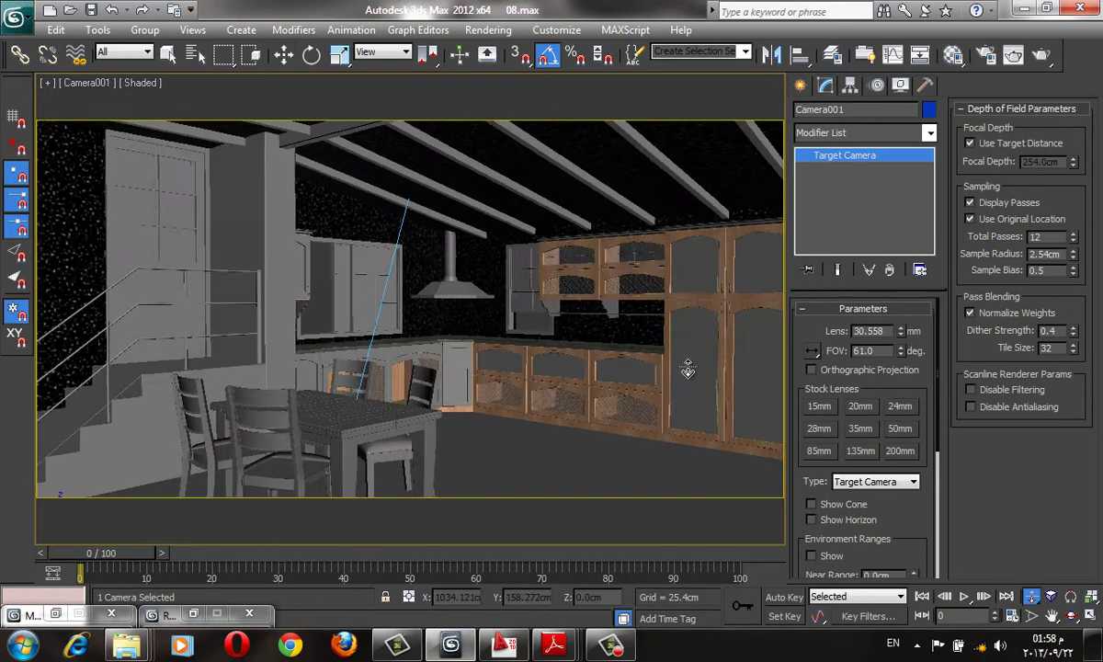
drag(689, 369, 645, 346)
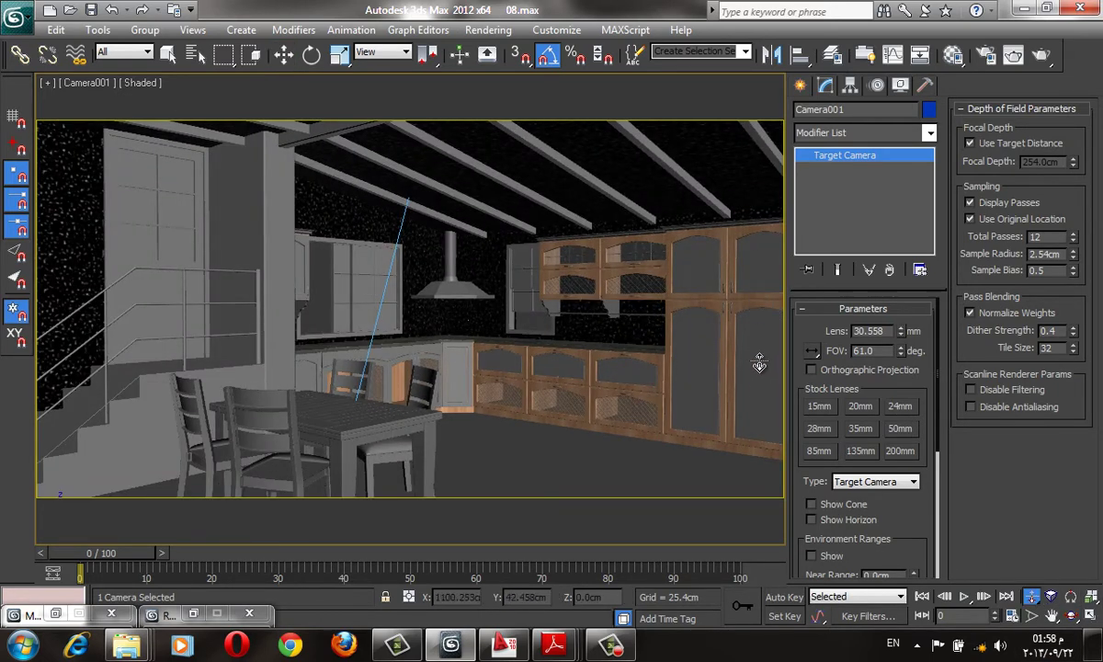
mouse_move(122, 331)
mouse_down()
mouse_move(394, 320)
mouse_move(634, 291)
mouse_up()
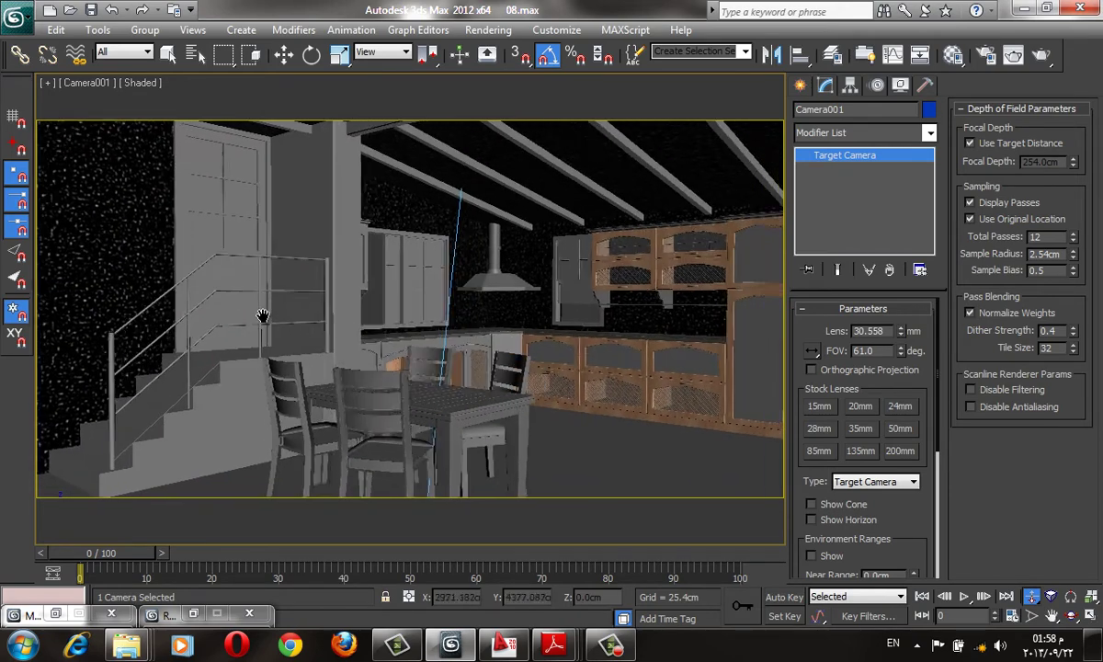
scroll(632, 292, down, 2)
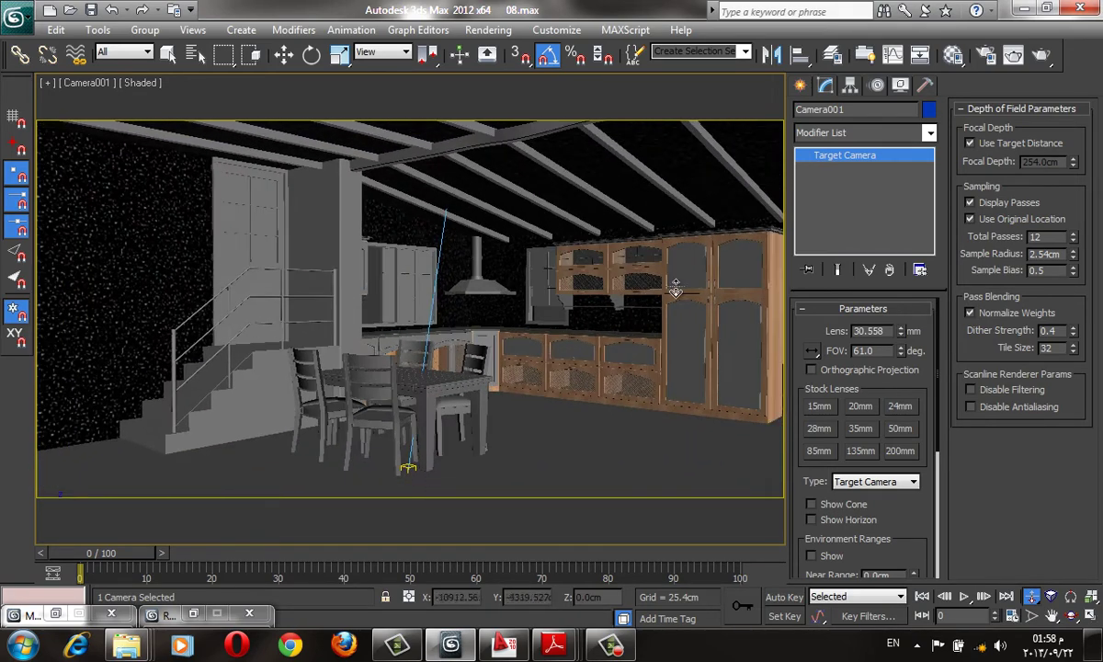
scroll(674, 288, down, 2)
Orbit and pan the camera to frame the staircase, table and cabinets.
click(1072, 616)
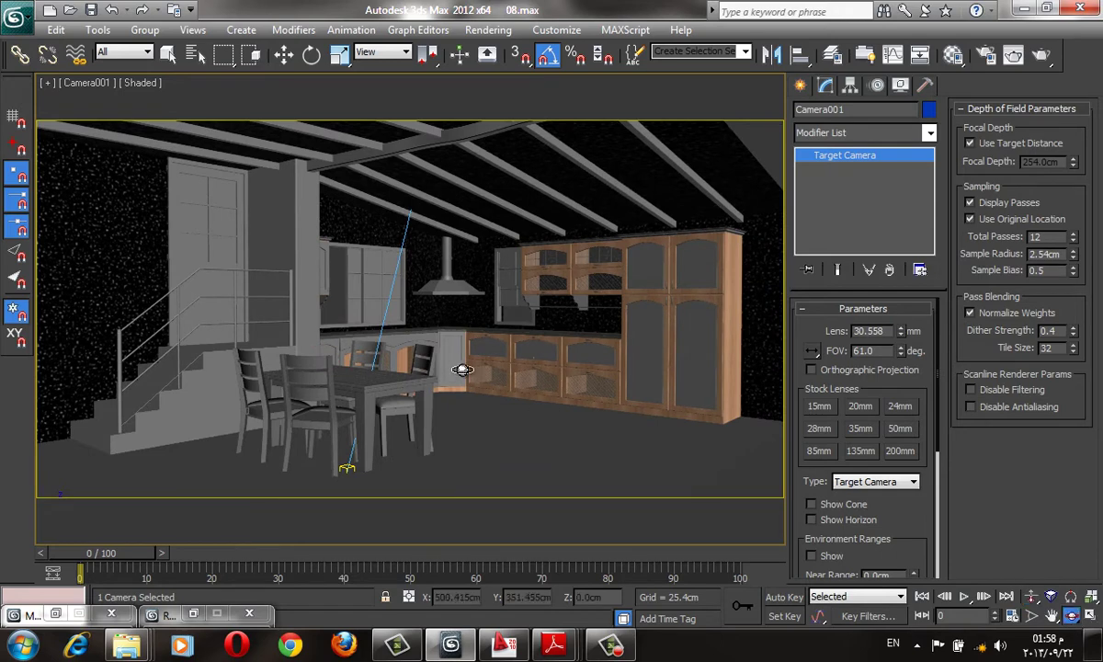
drag(432, 347, 434, 346)
mouse_move(454, 278)
mouse_down()
mouse_move(425, 271)
mouse_move(436, 256)
mouse_up()
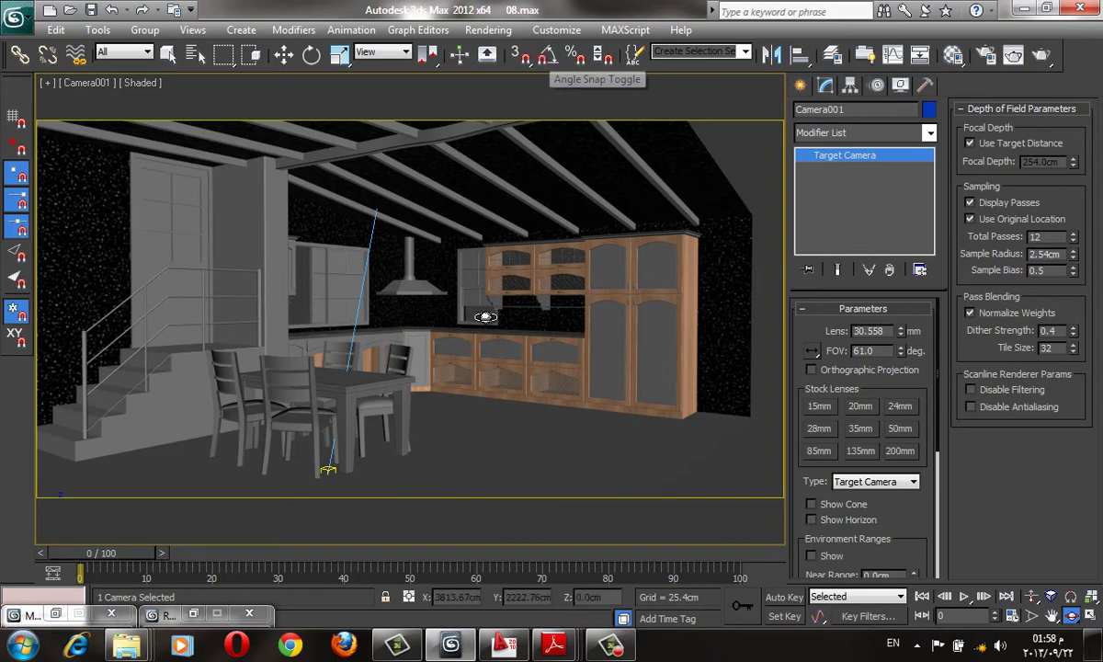
drag(598, 267, 657, 276)
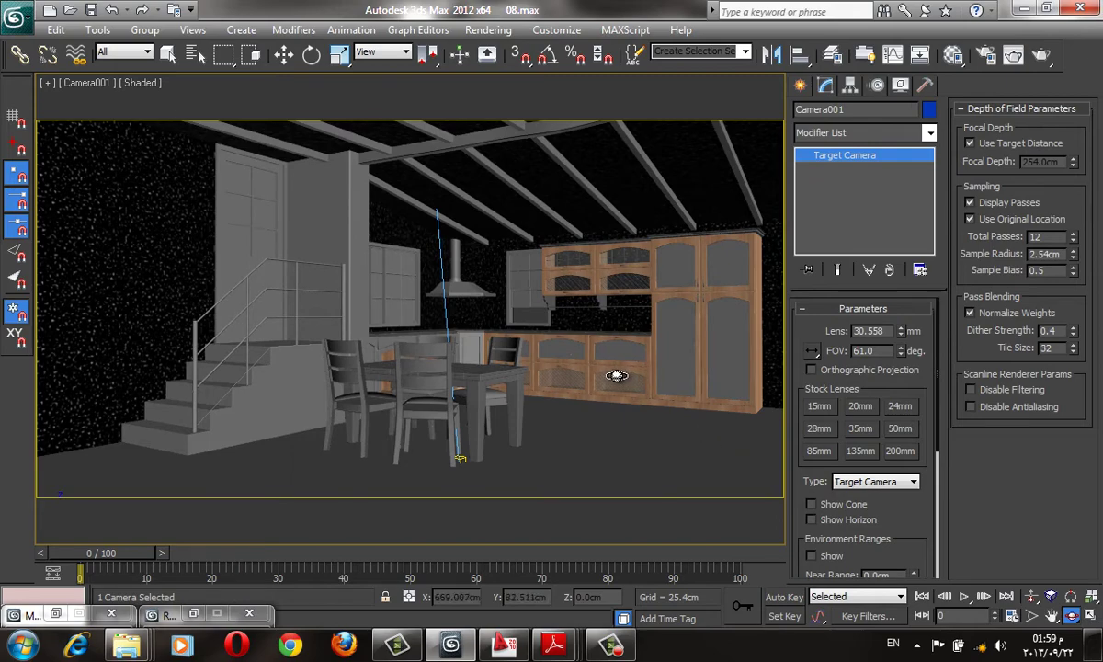
drag(729, 396, 650, 361)
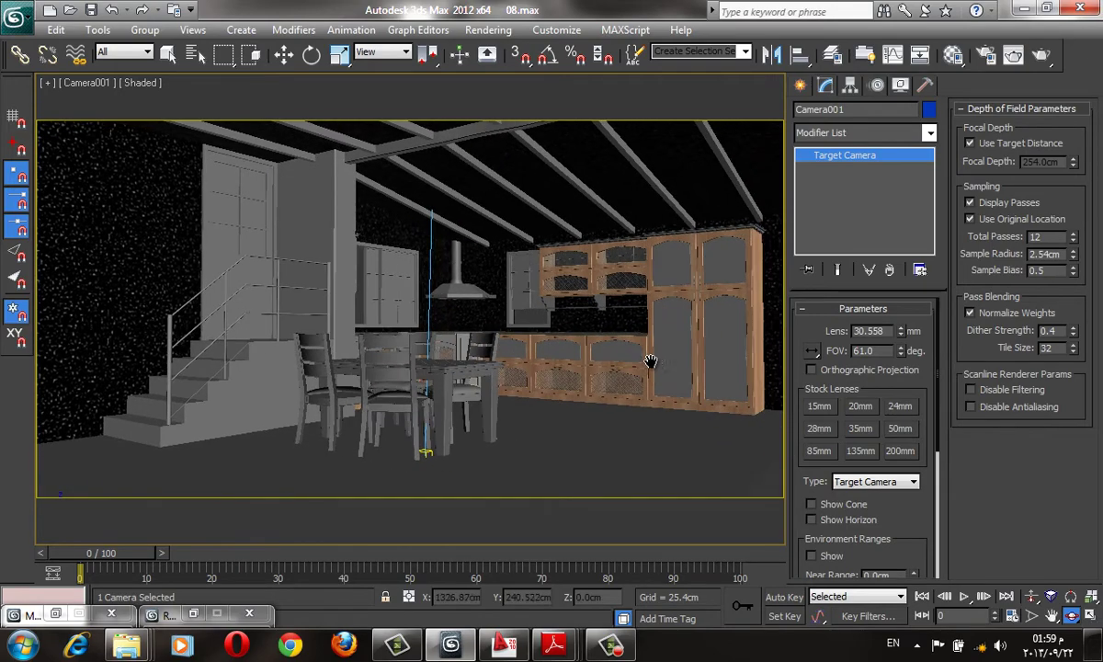
mouse_move(566, 227)
mouse_down()
mouse_move(561, 445)
mouse_move(544, 342)
mouse_move(556, 228)
mouse_move(597, 267)
mouse_move(558, 273)
mouse_move(726, 407)
mouse_up()
right_click(721, 368)
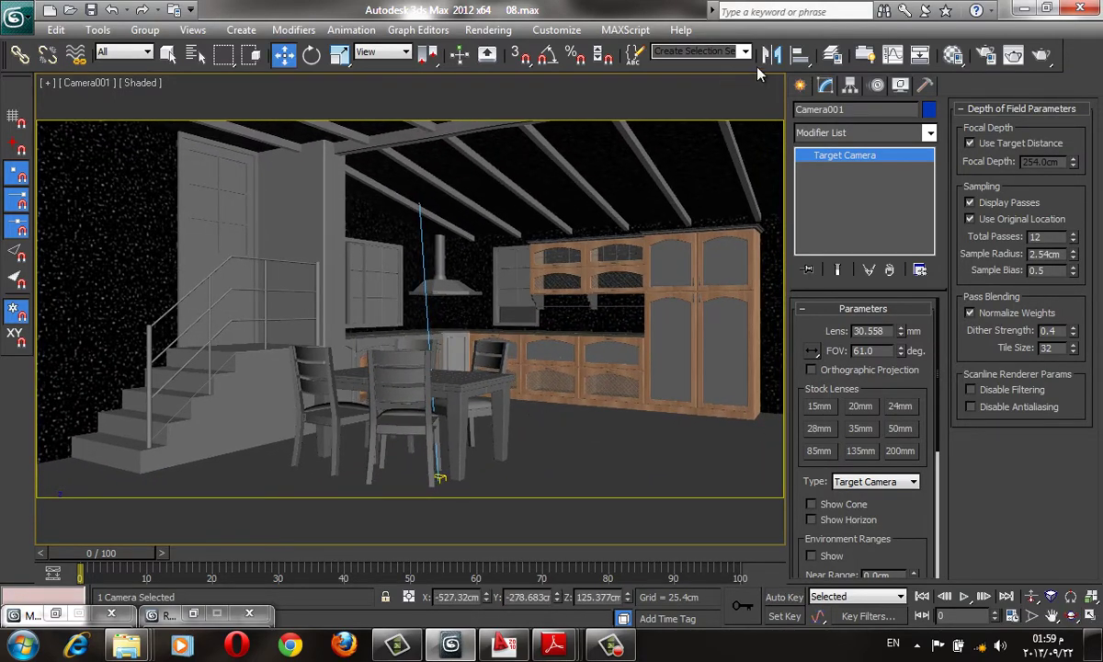
Check the kitchen in wireframe Top view, then return to the shaded Camera001 view.
right_click(709, 280)
click(751, 211)
click(832, 54)
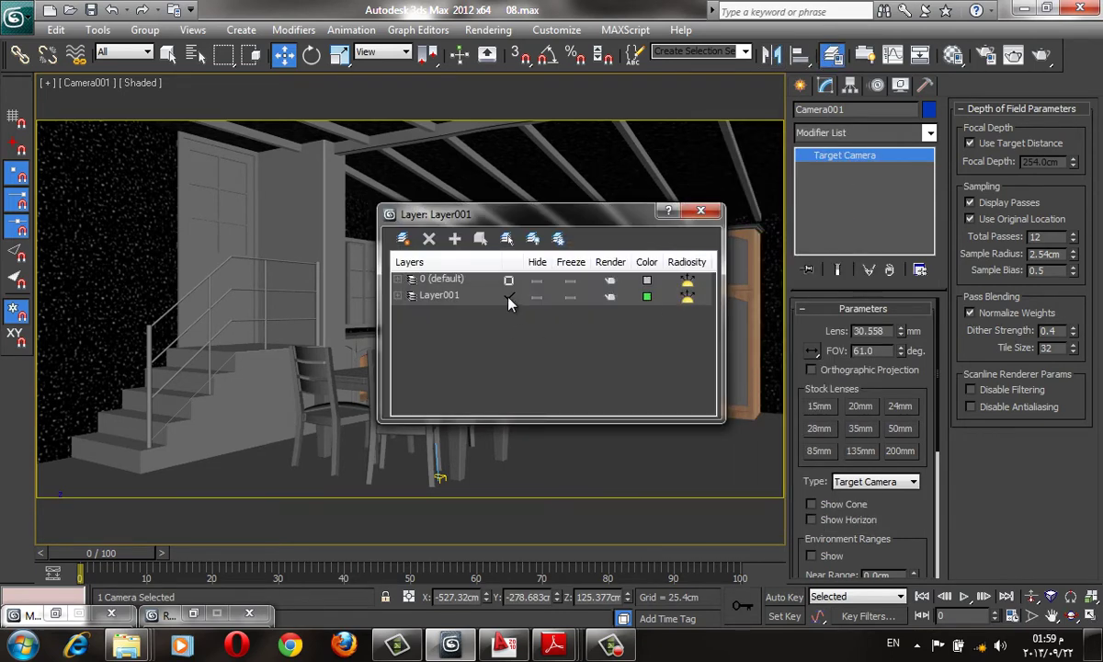
click(700, 210)
key(F3)
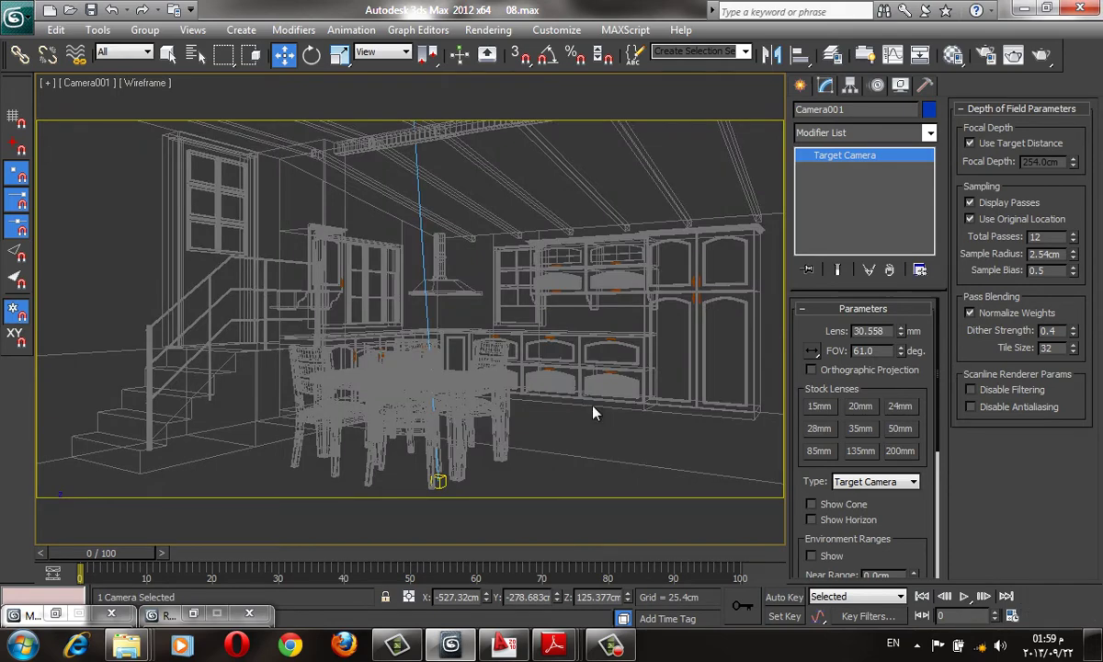
key(t)
scroll(593, 414, down, 2)
scroll(593, 414, up, 2)
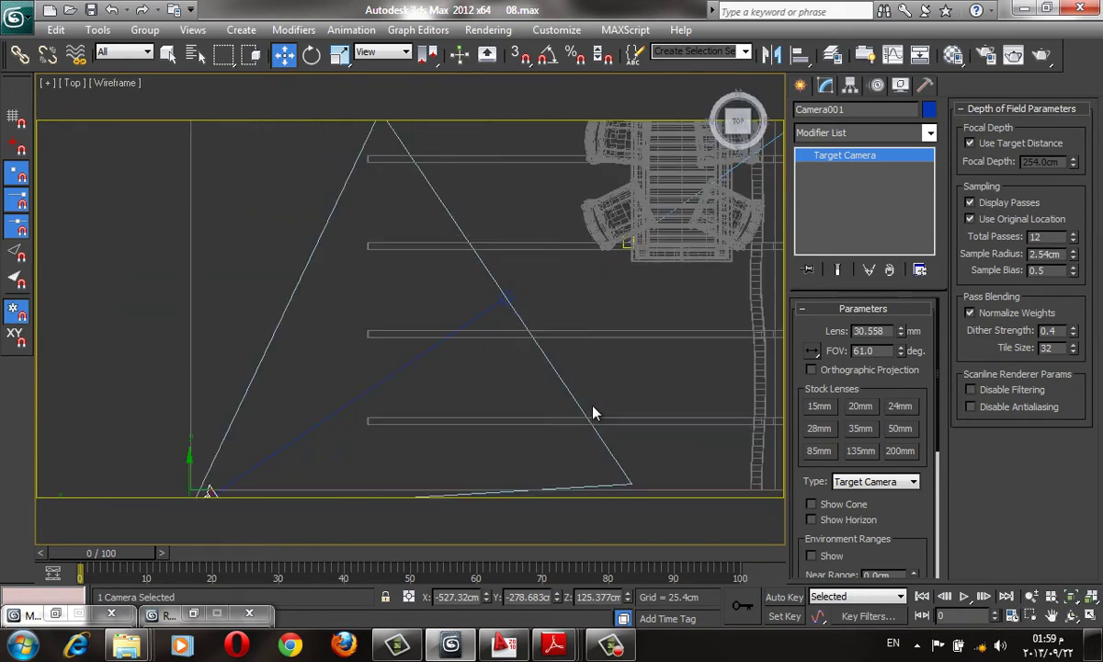
scroll(592, 414, down, 2)
key(c)
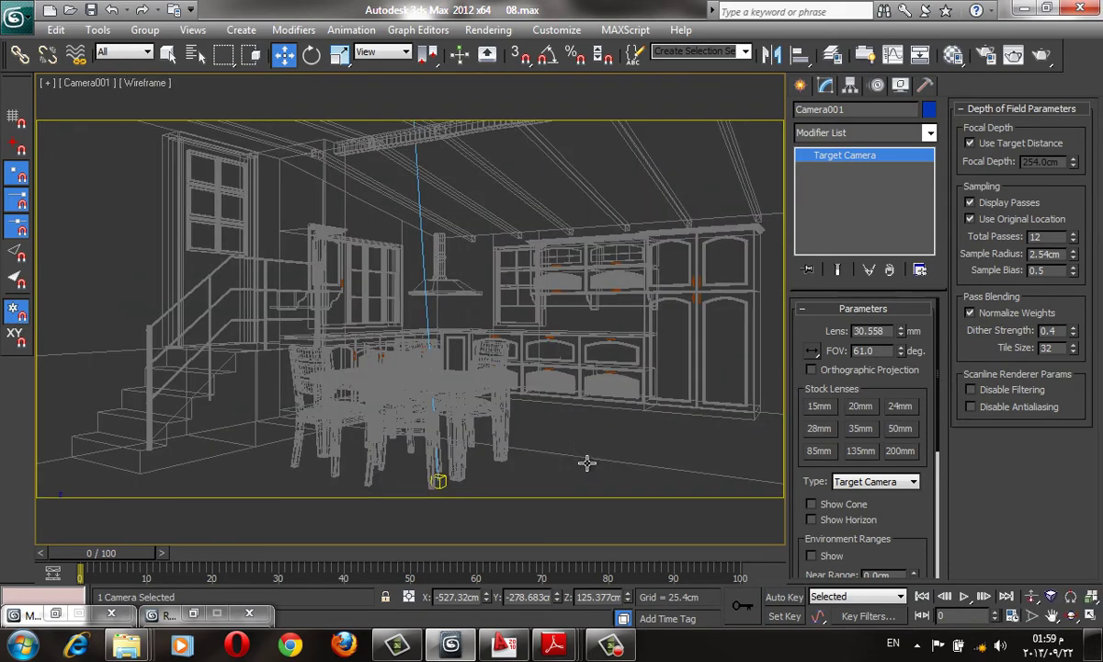
key(F3)
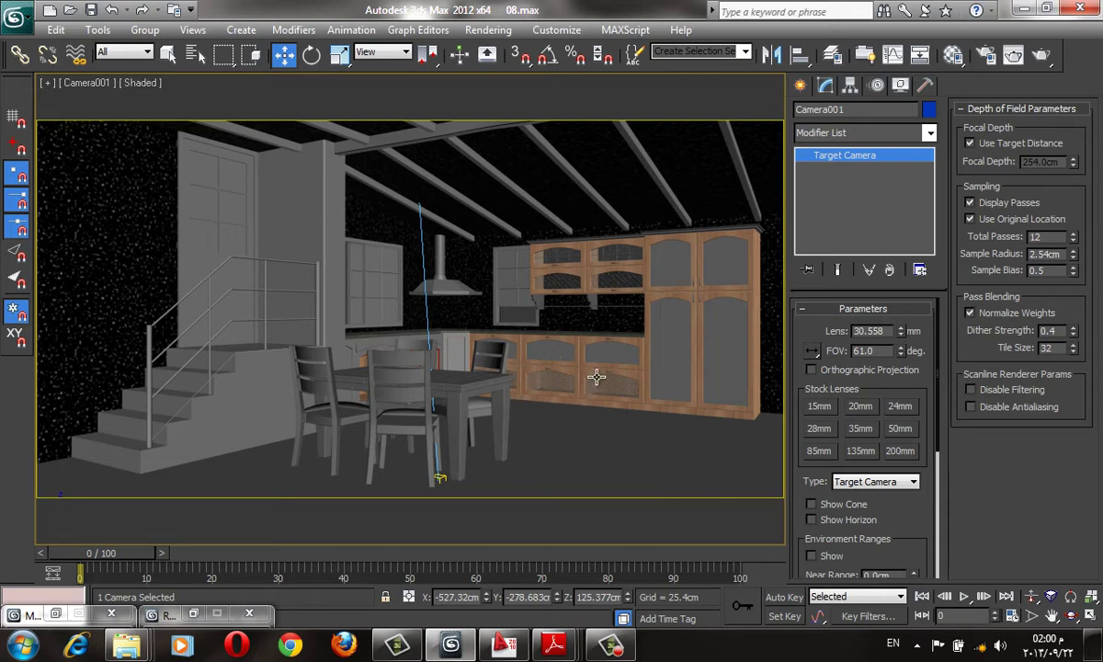
Select the Direct001 light from a perspective view and return to Camera001.
key(p)
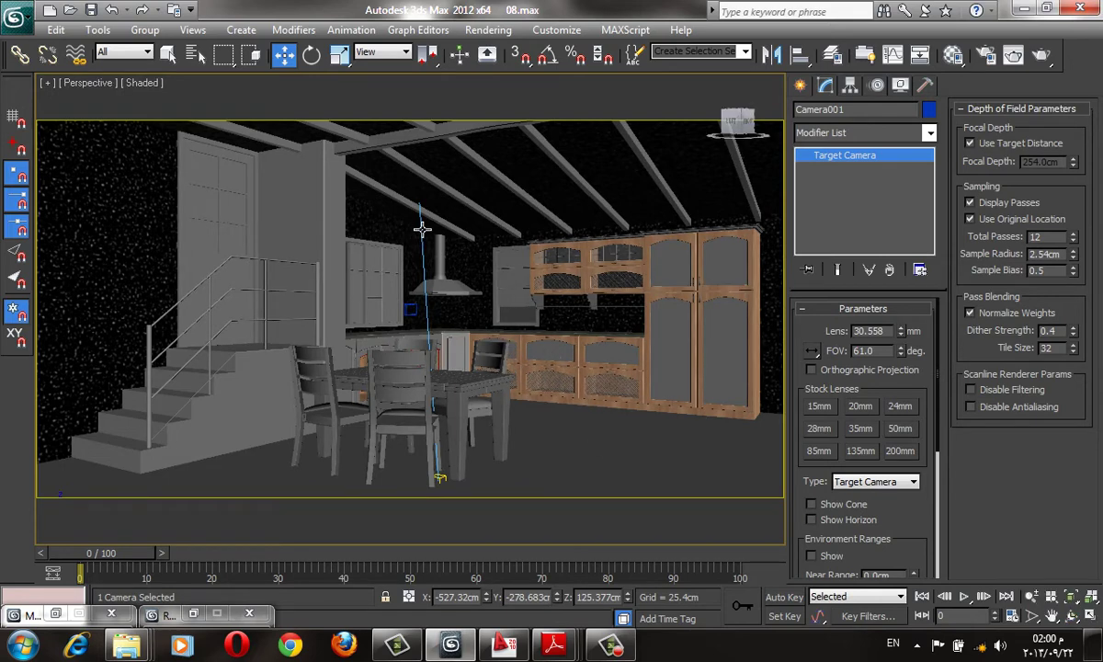
scroll(418, 234, down, 10)
key(z)
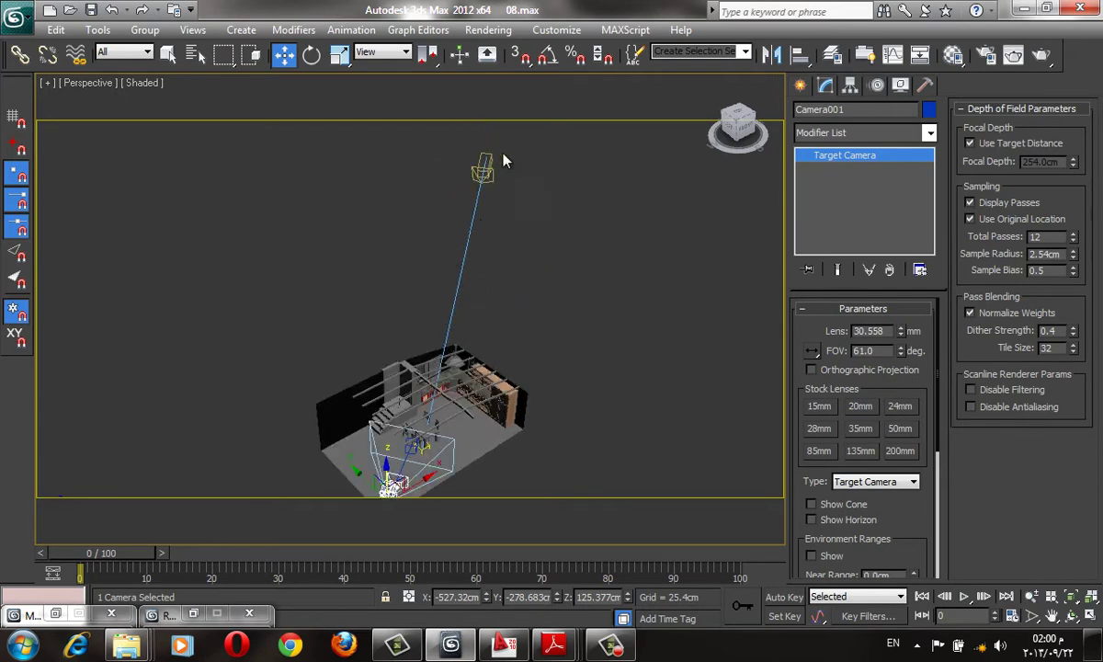
click(484, 184)
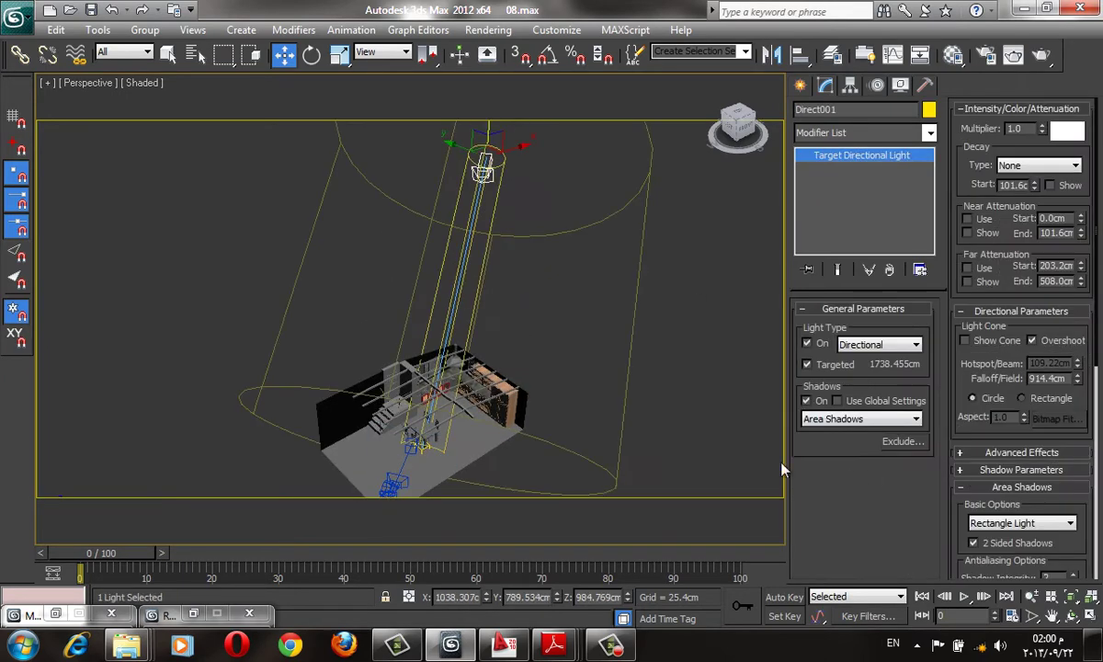
key(c)
Render Camera001 past the missing-map warnings, then close the rendered frame.
key(shift+q)
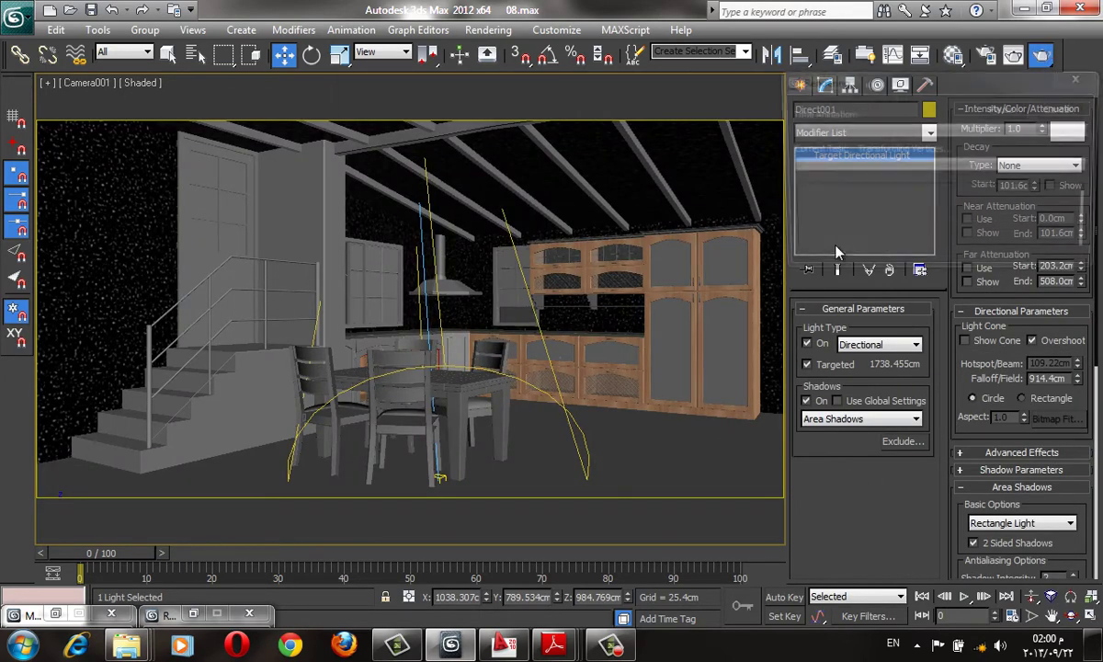
click(395, 419)
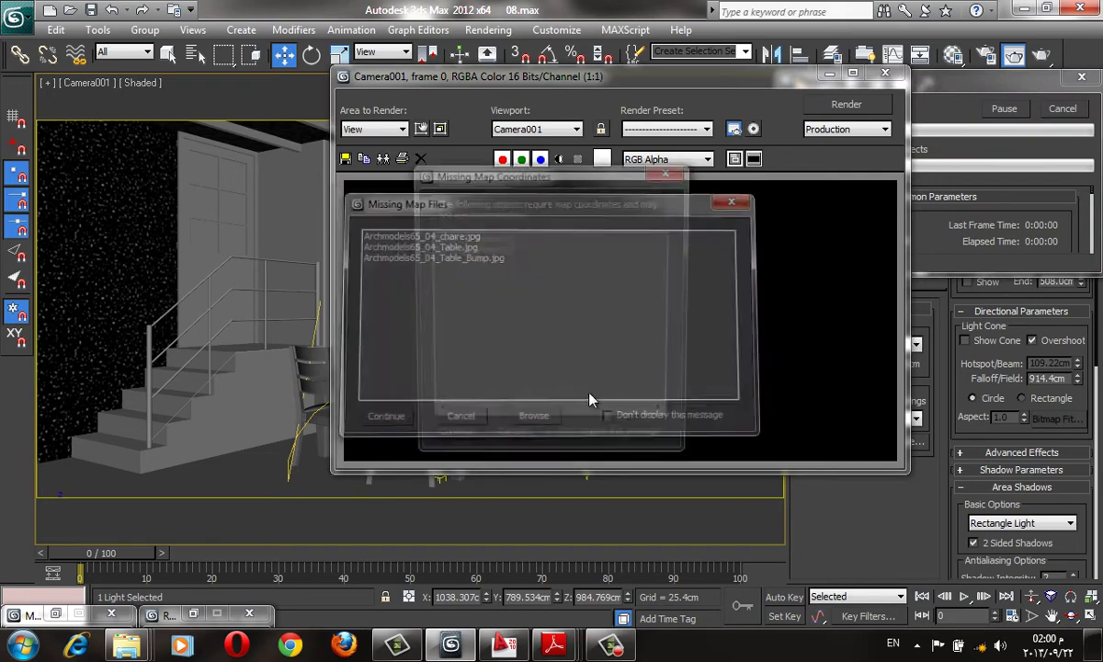
click(451, 438)
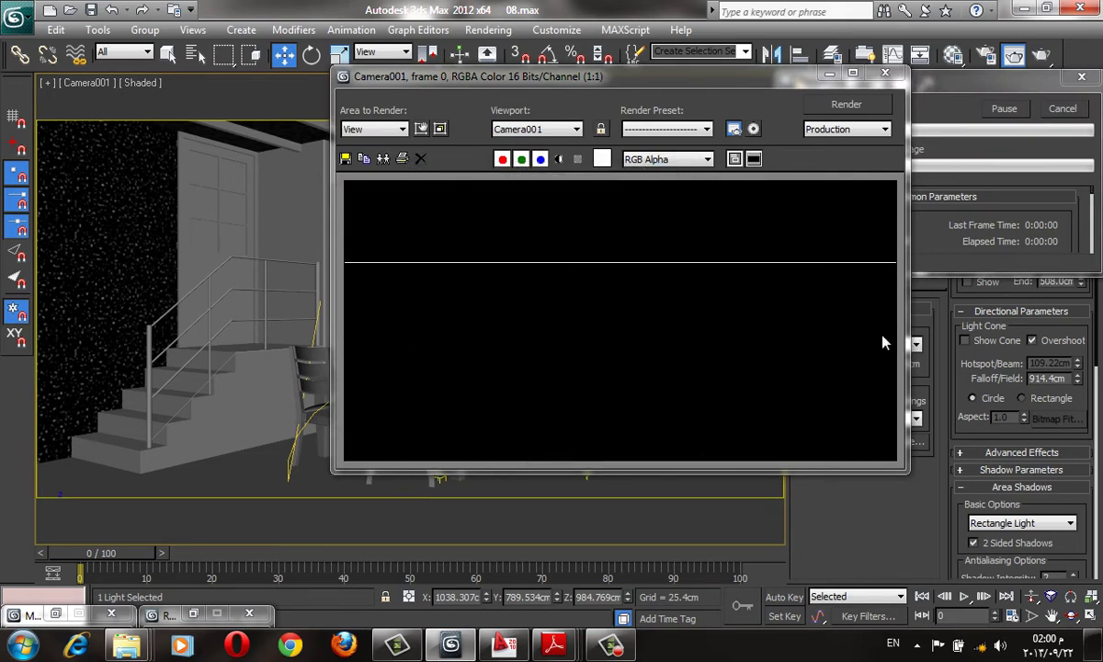
mouse_move(786, 82)
mouse_down()
mouse_move(608, 99)
mouse_move(602, 156)
mouse_up()
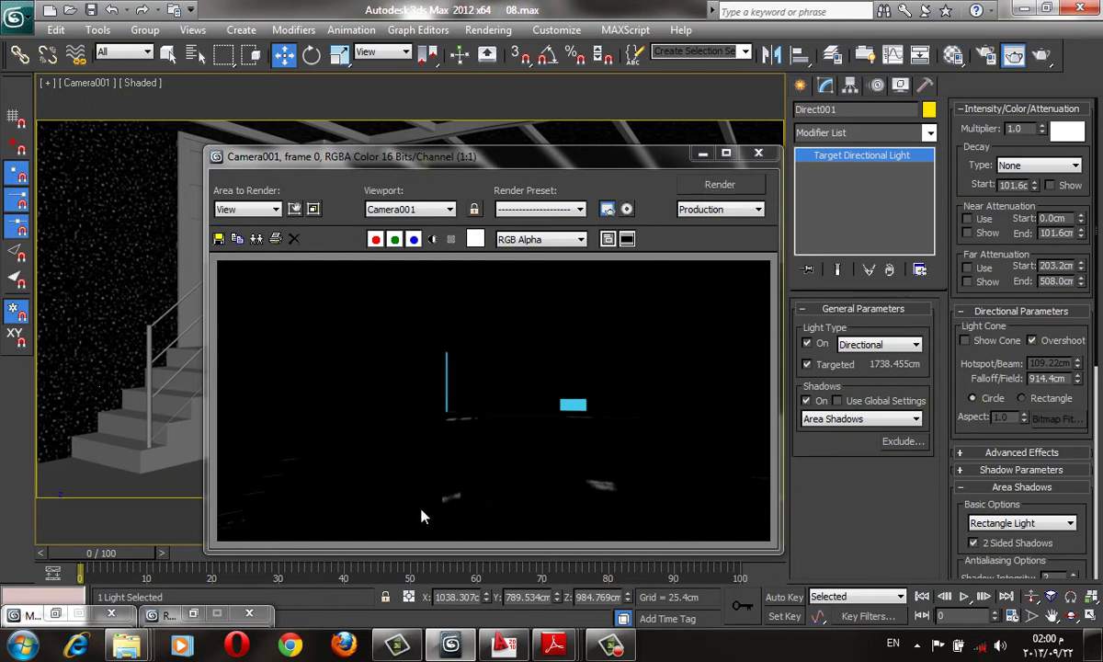
click(759, 152)
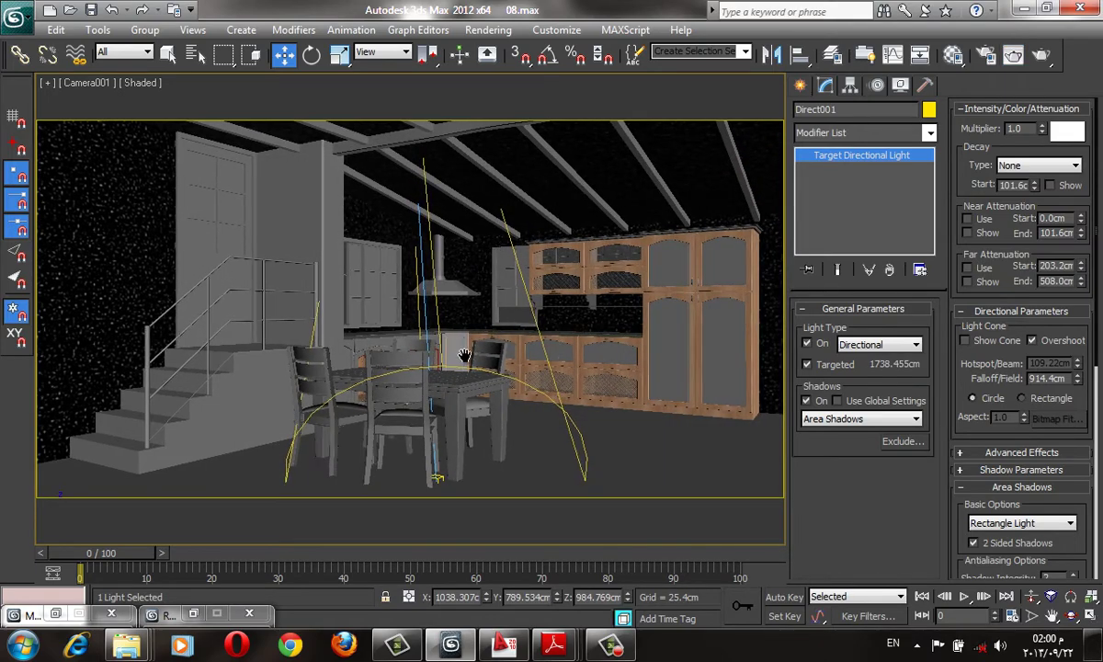
Start an Omni light and switch to a zoomed-in wireframe Top view of the kitchen.
key(p)
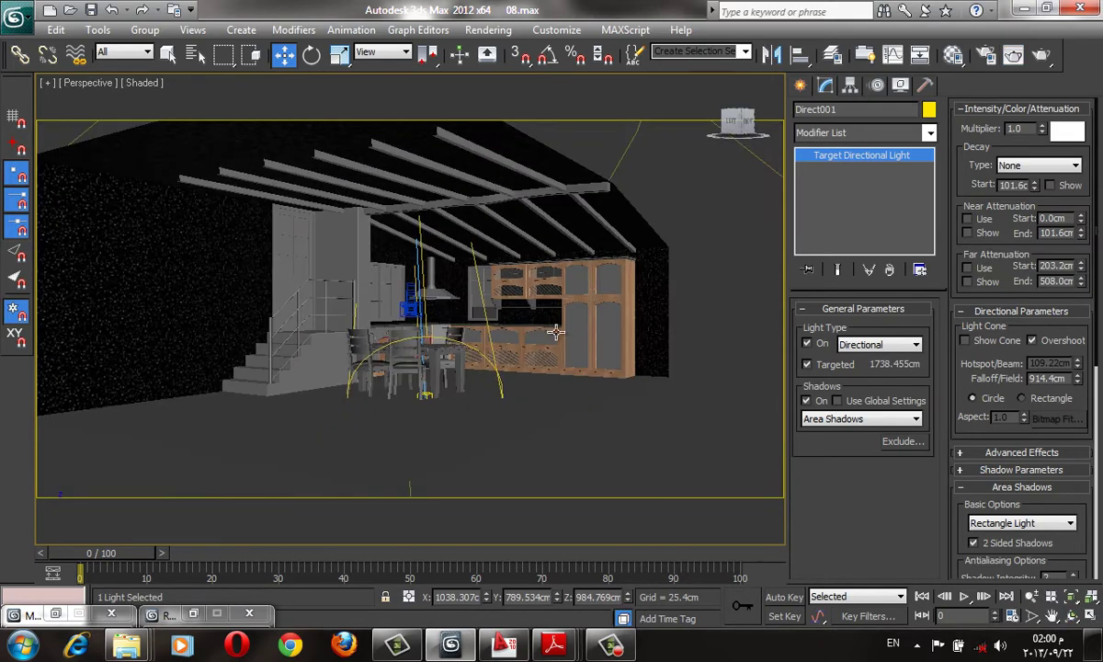
click(798, 86)
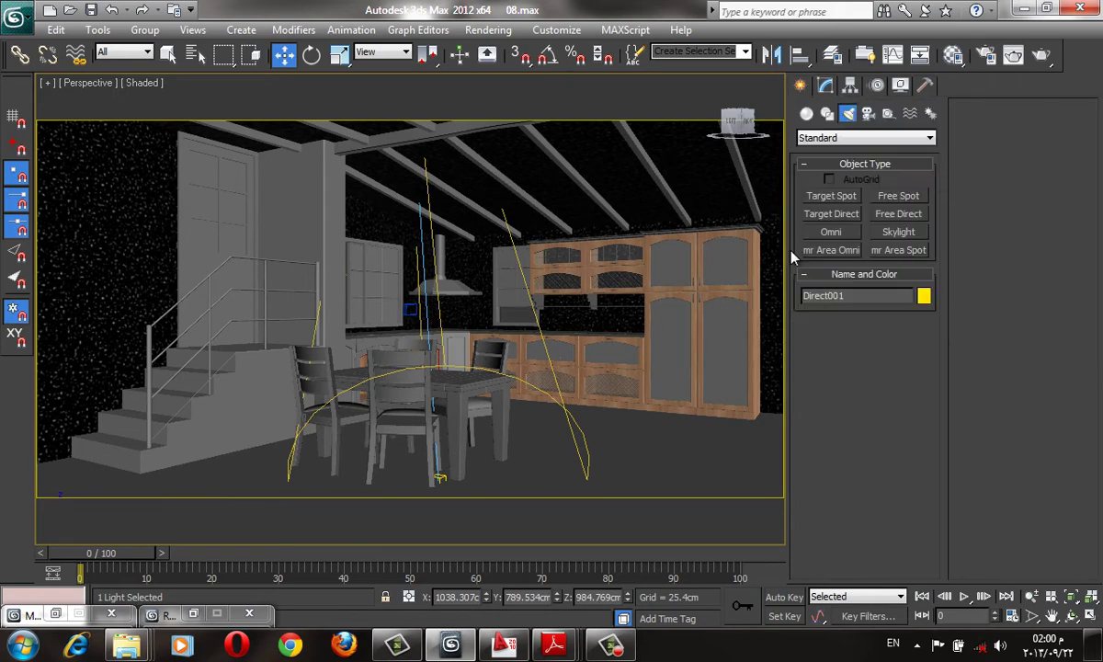
click(837, 234)
middle_drag(616, 274, 651, 273)
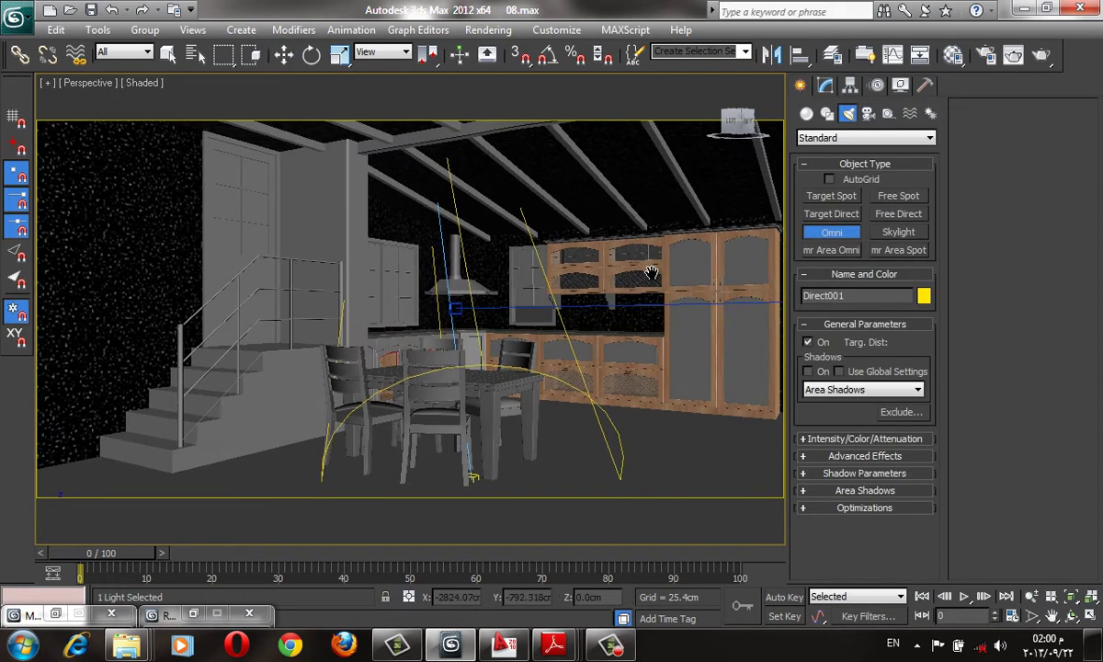
key(t)
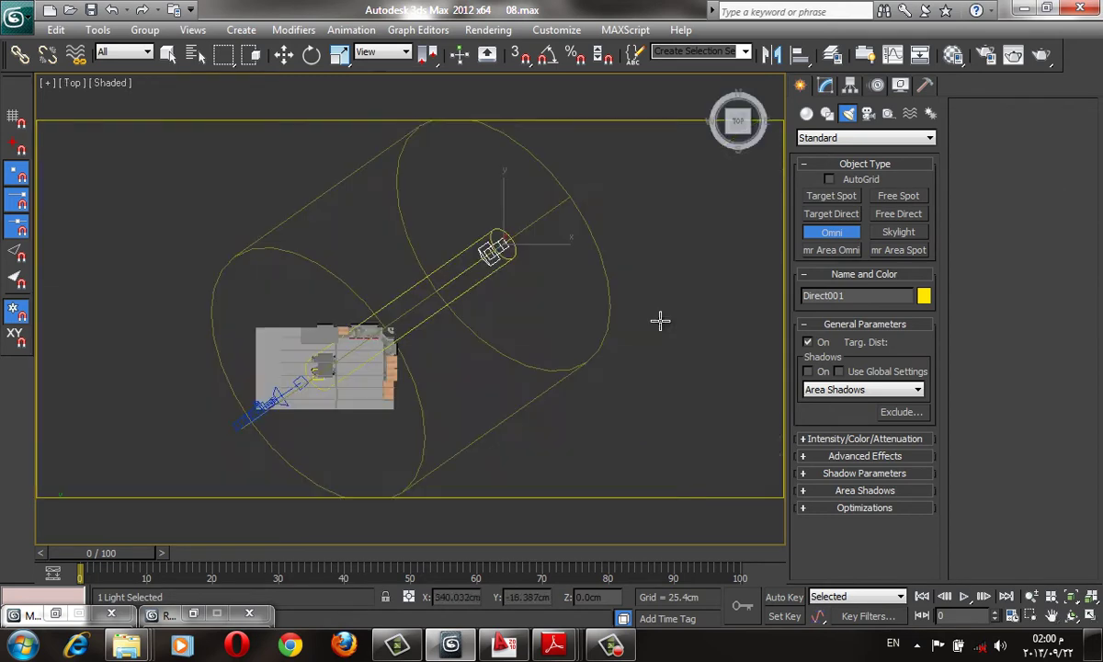
key(F3)
scroll(389, 347, up, 3)
scroll(389, 347, up, 4)
Place an omni light and Shift-drag instances into a row of five.
key(w)
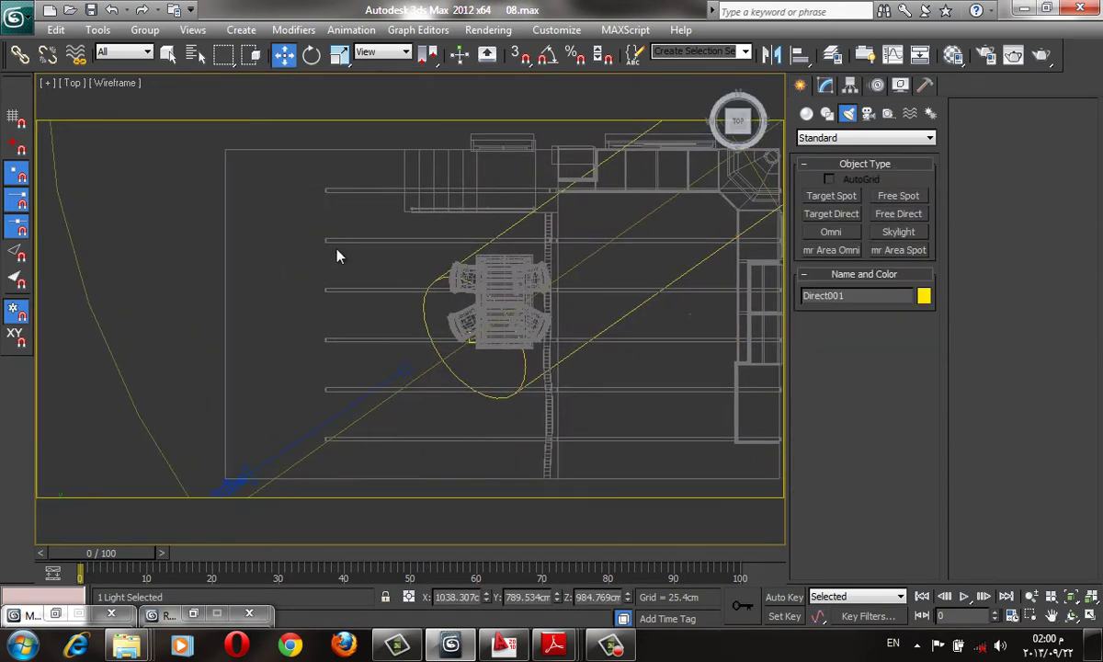
click(830, 231)
click(350, 236)
key(w)
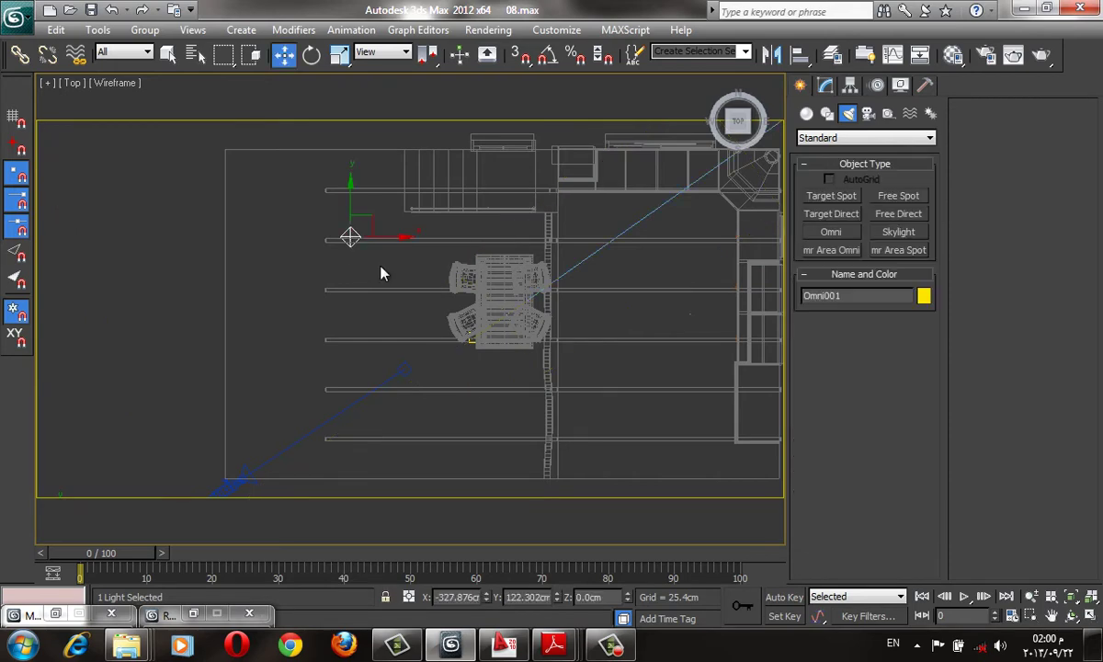
shift+drag(389, 233, 463, 236)
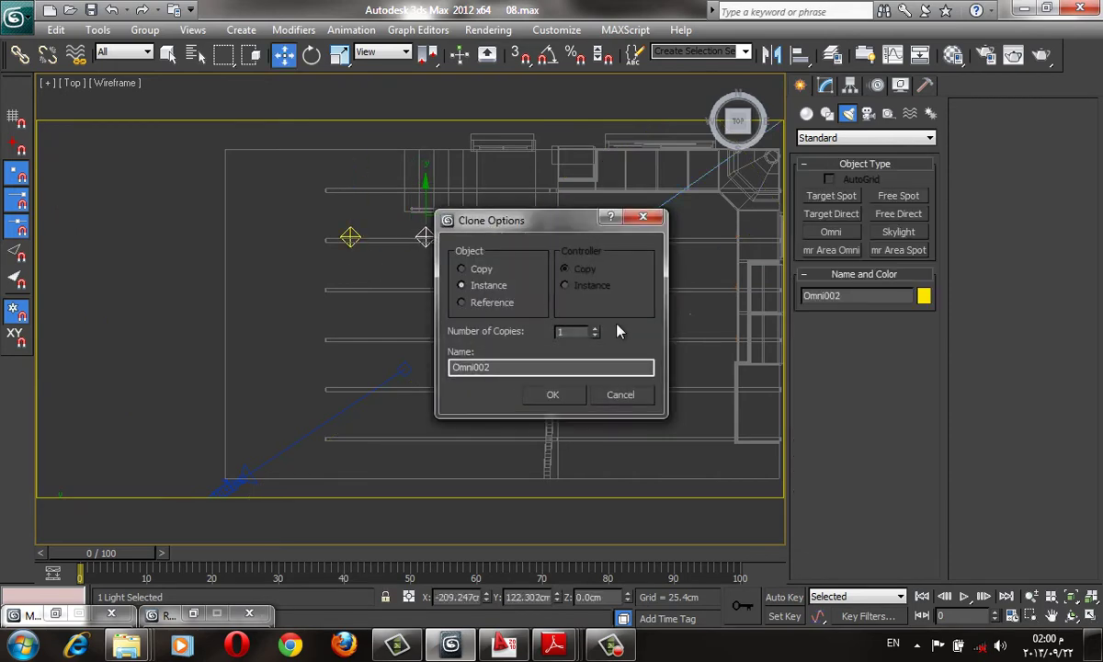
click(595, 328)
click(594, 328)
click(552, 394)
middle_drag(598, 359, 520, 364)
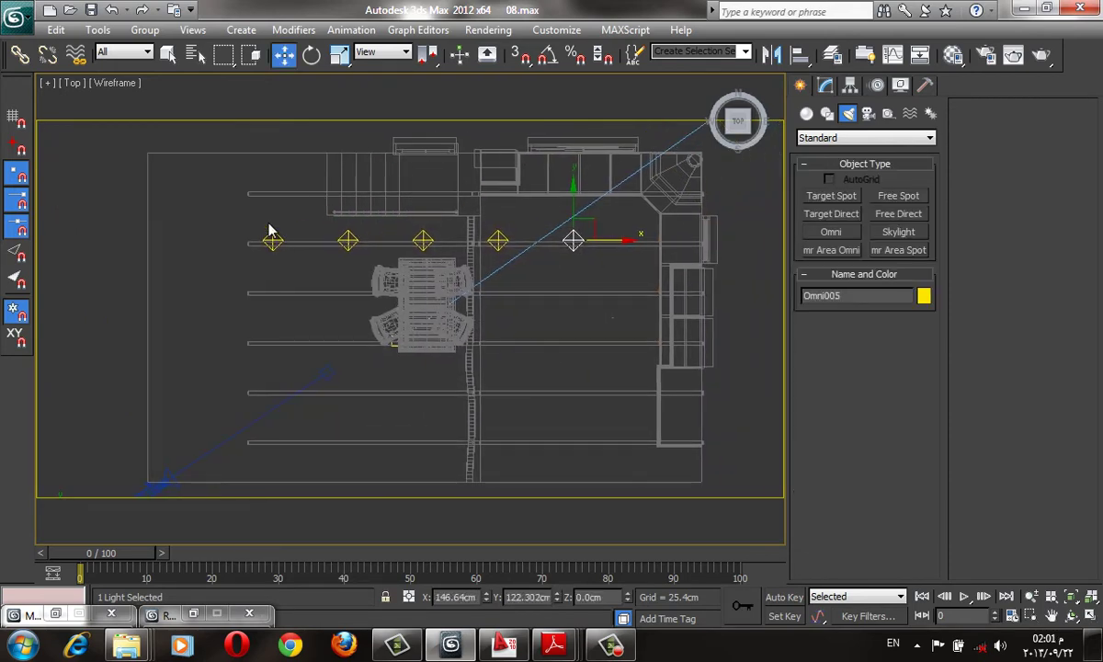
Filter selection to lights and clone the row downward into two more instanced rows.
click(142, 51)
click(137, 104)
drag(220, 210, 671, 287)
shift+drag(427, 200, 427, 277)
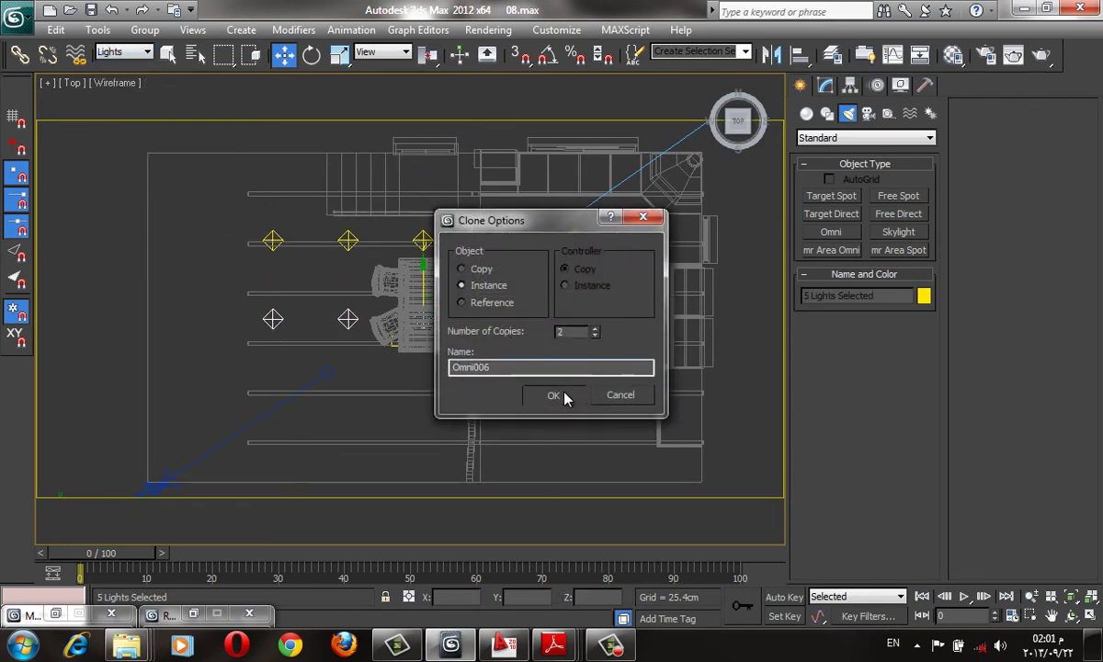
click(556, 394)
drag(246, 207, 620, 448)
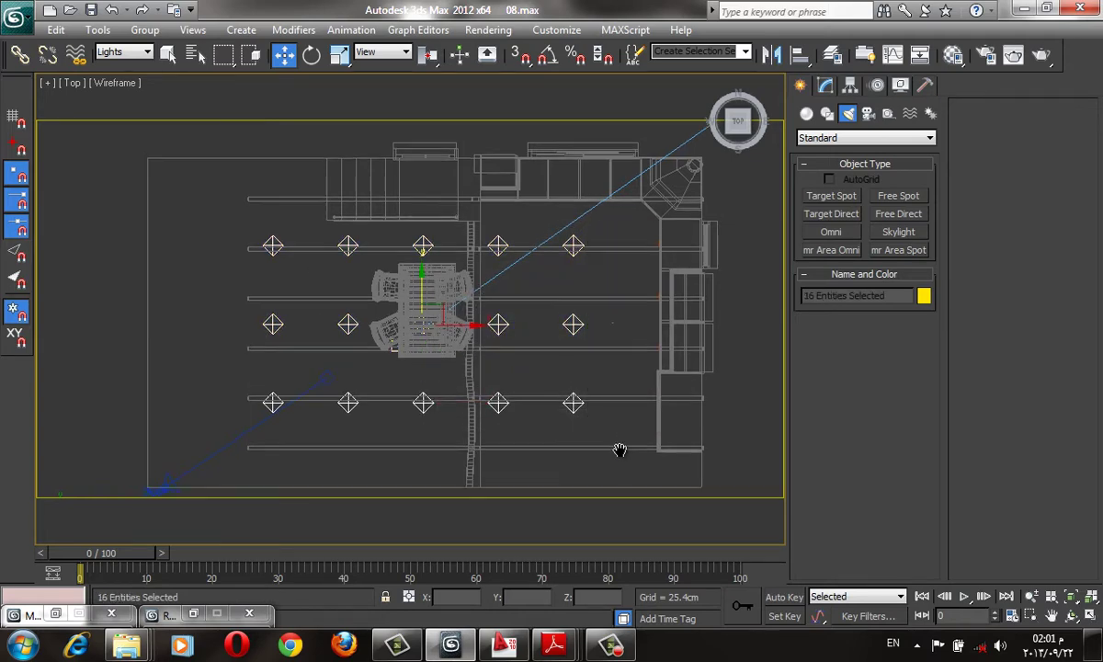
scroll(634, 455, down, 2)
Clone the light grid upward into a second layer and view it shaded from Camera001.
key(p)
alt+middle_drag(617, 446, 725, 320)
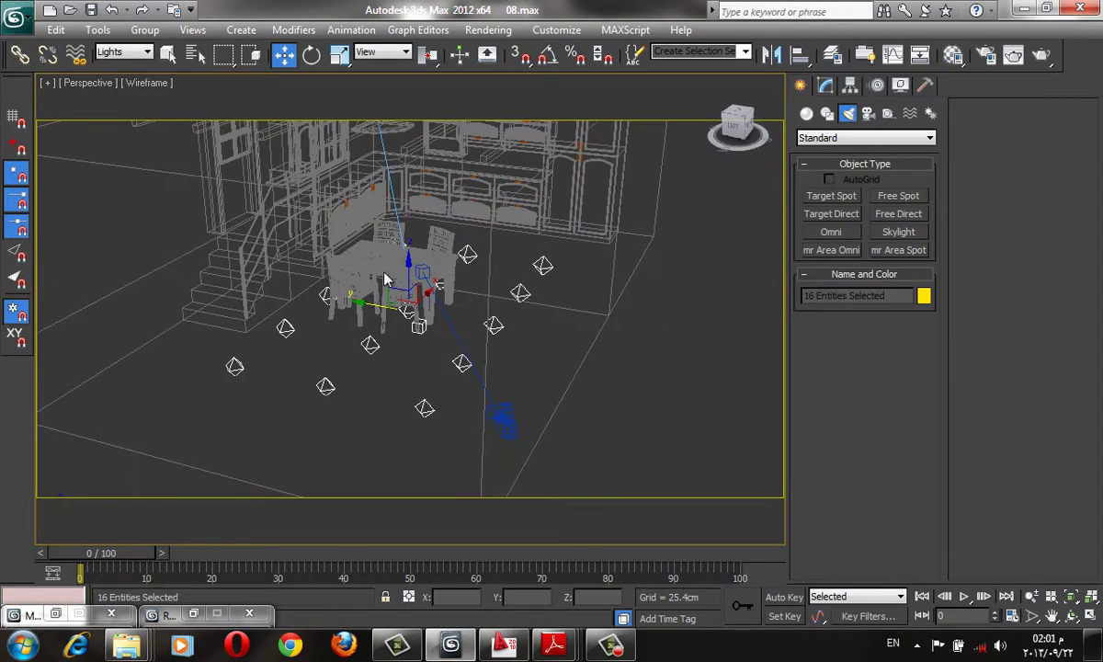
shift+drag(407, 274, 403, 147)
click(556, 394)
click(424, 376)
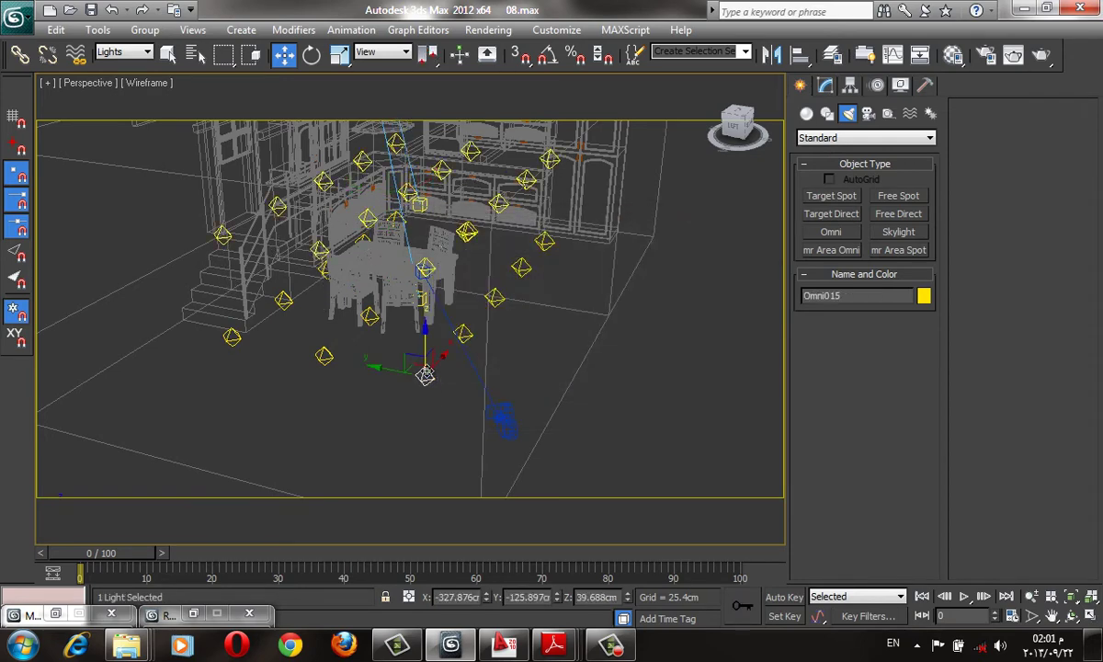
key(c)
key(F3)
click(826, 84)
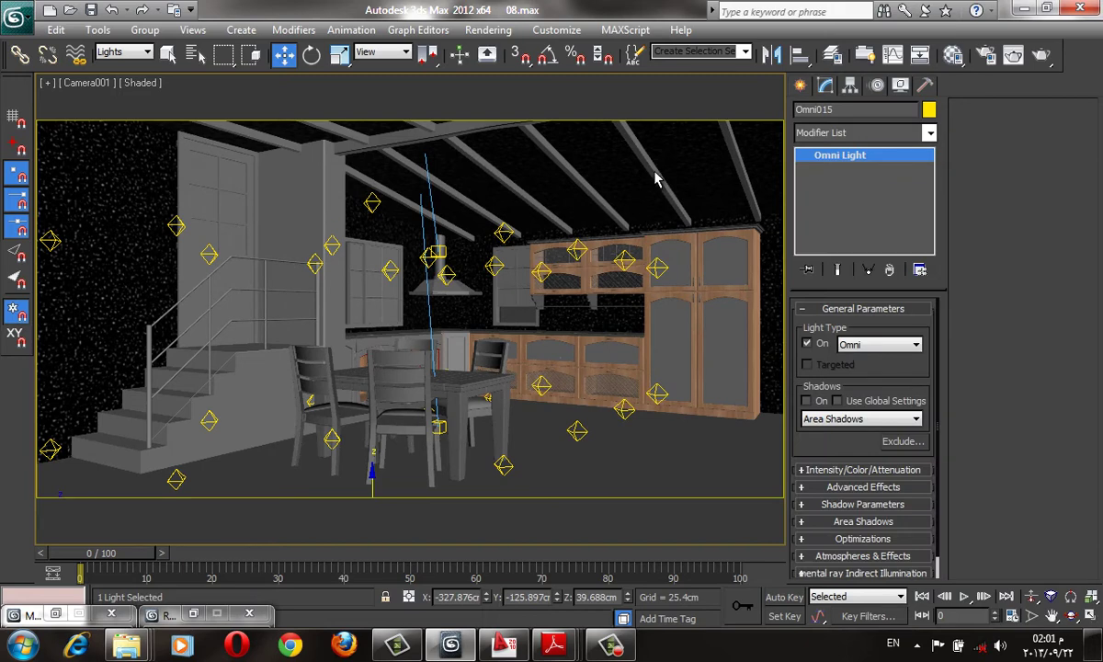
Deselect the light and switch Camera001 to Realistic shading, comparing with other modes.
click(524, 308)
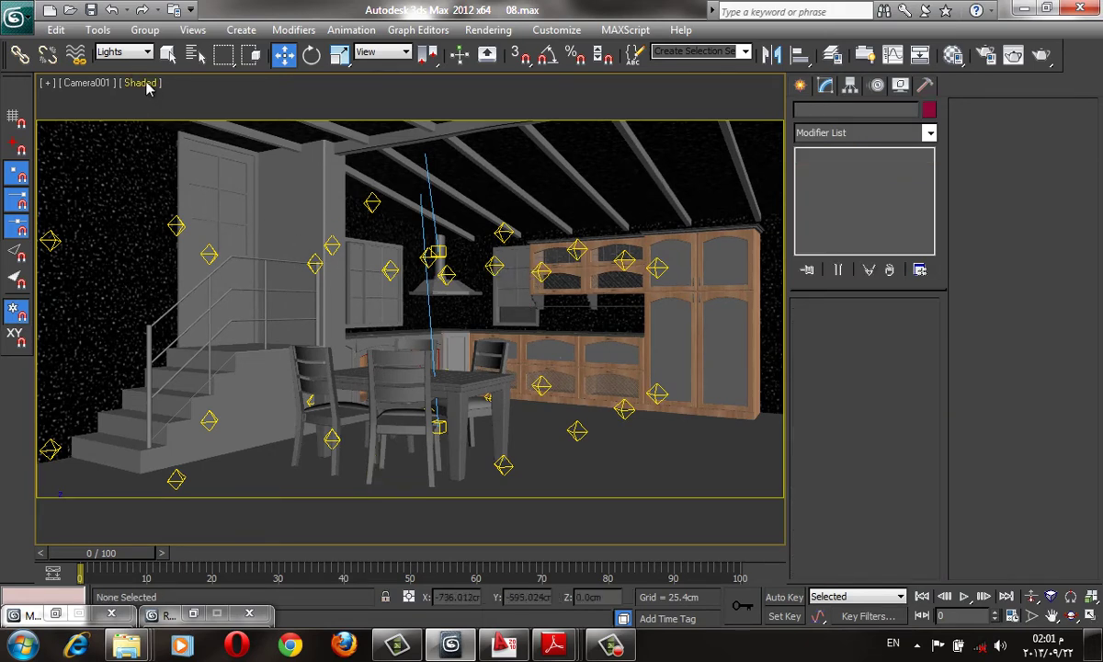
click(147, 87)
click(145, 85)
click(147, 92)
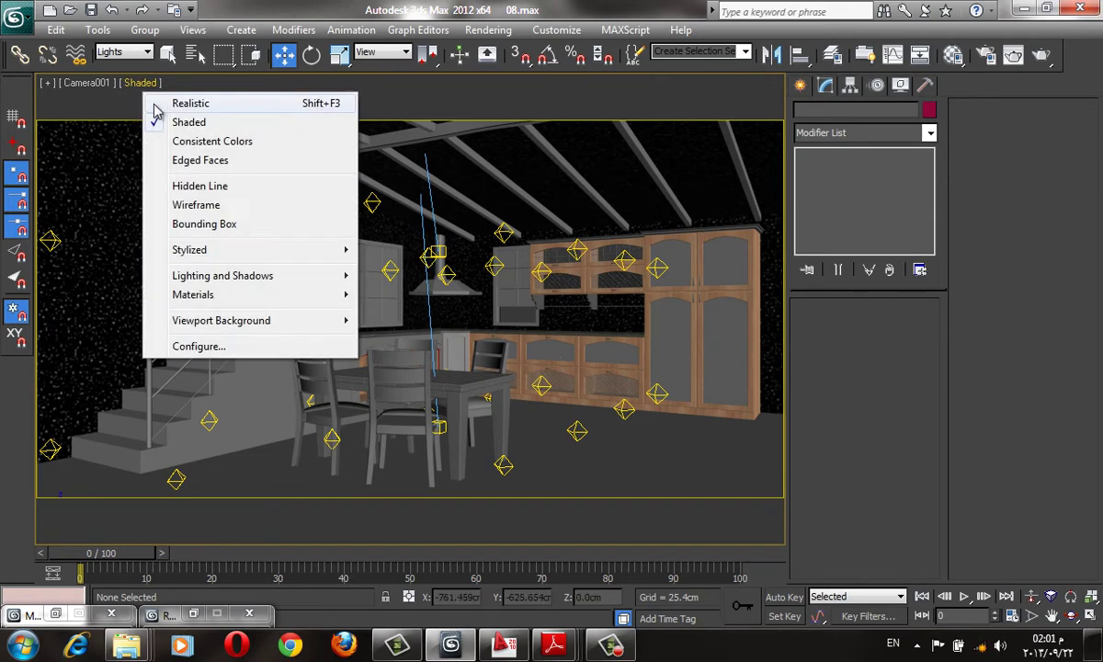
click(426, 233)
key(shift+F3)
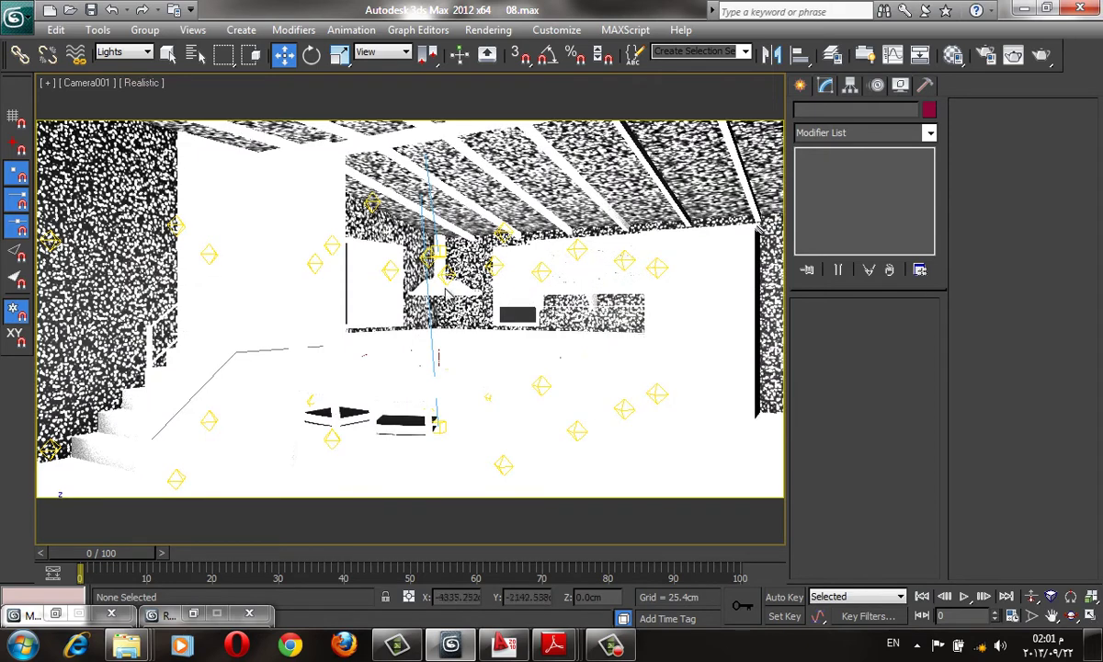
key(F3)
key(F3)
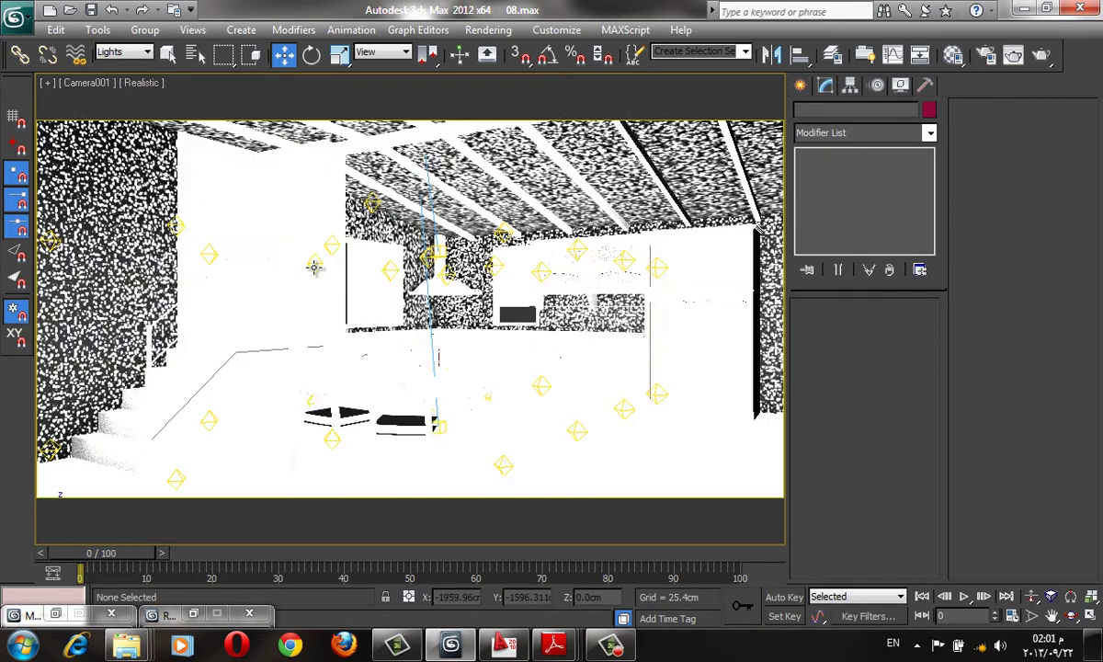
key(shift+F3)
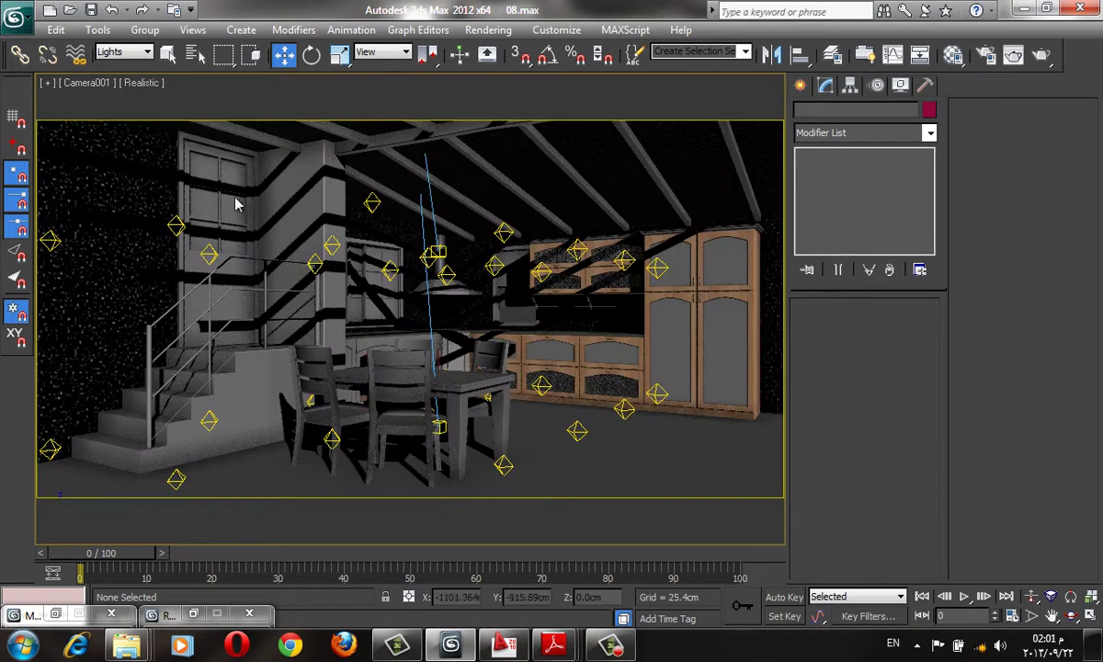
key(shift+F3)
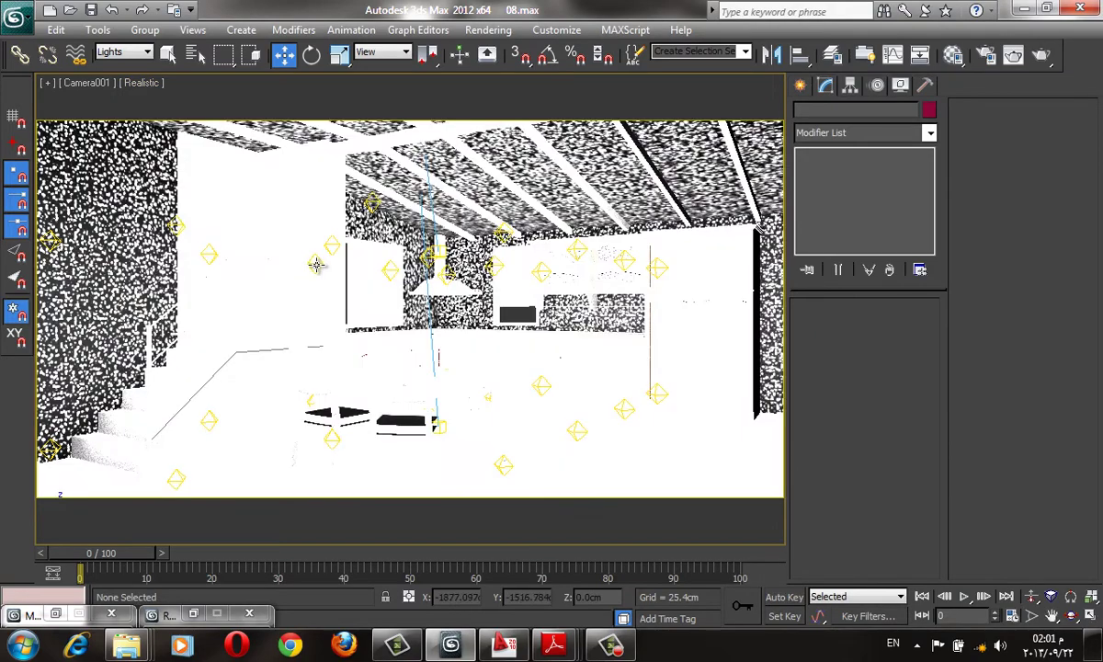
Give the selected omni lights Shadow Map shadows turned on and a 0.1 multiplier.
key(shift+F3)
key(shift+F3)
click(316, 265)
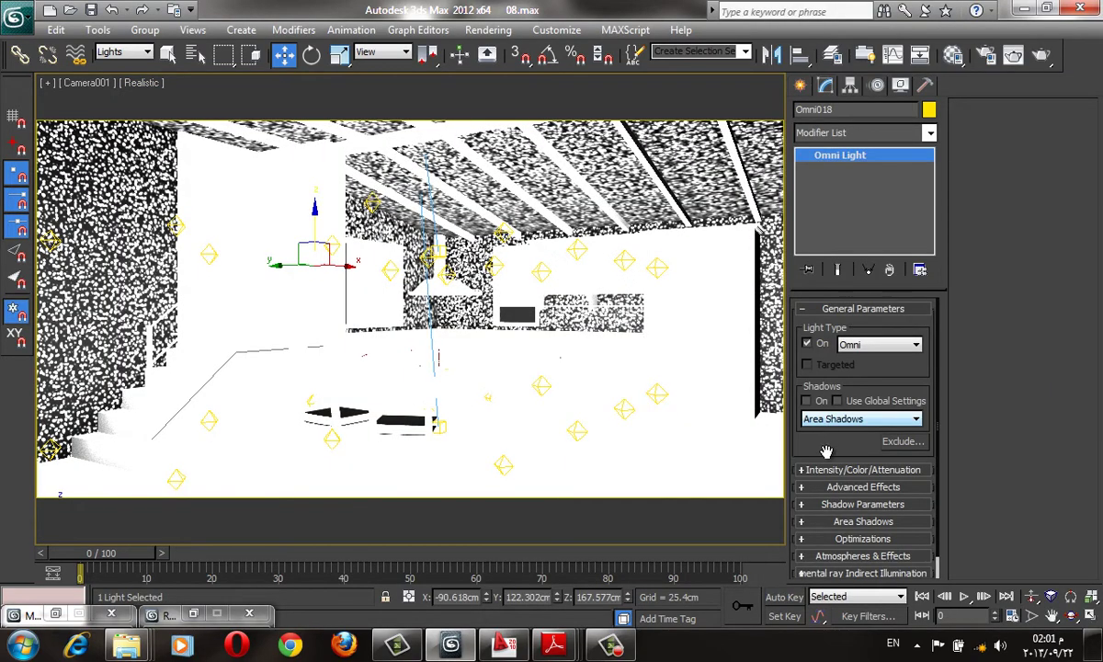
scroll(831, 404, down, 1)
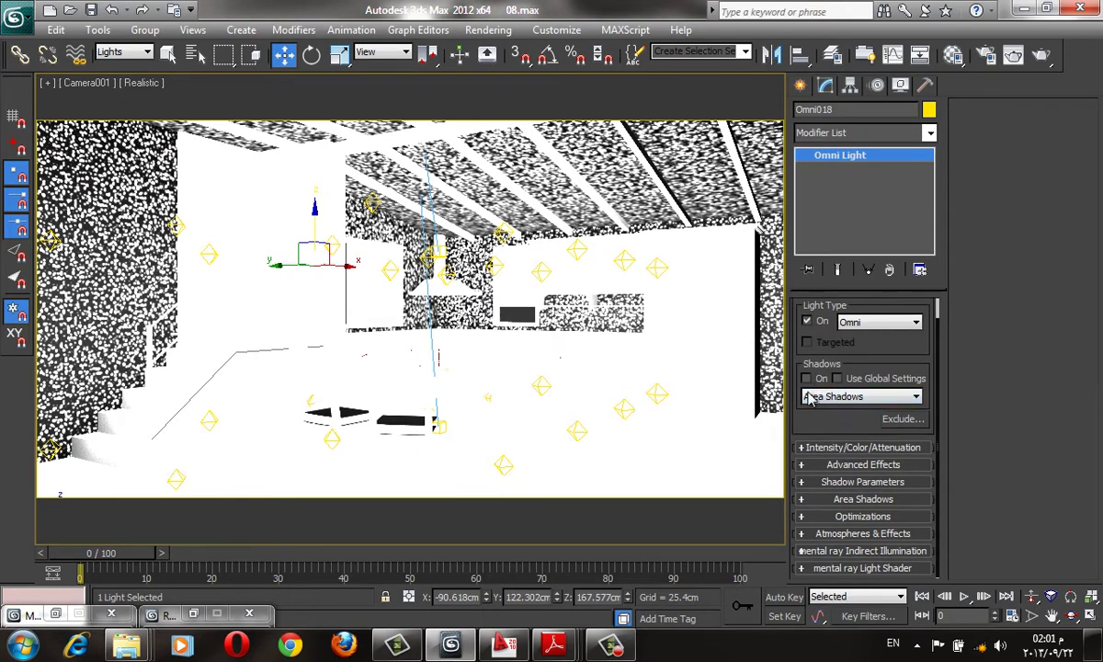
click(850, 402)
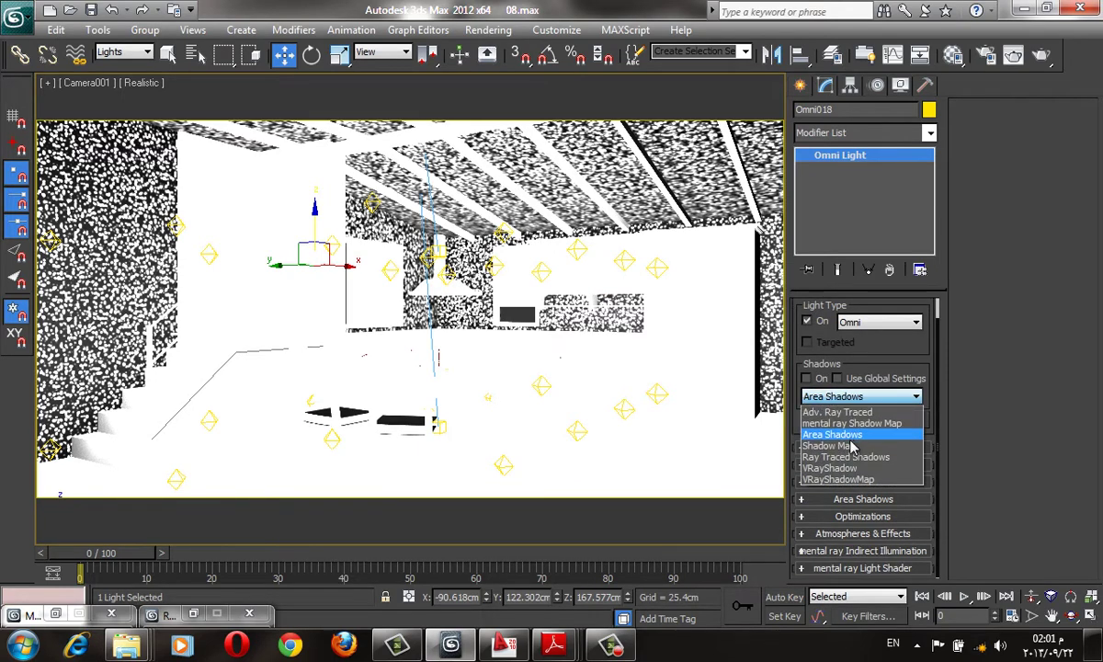
click(832, 445)
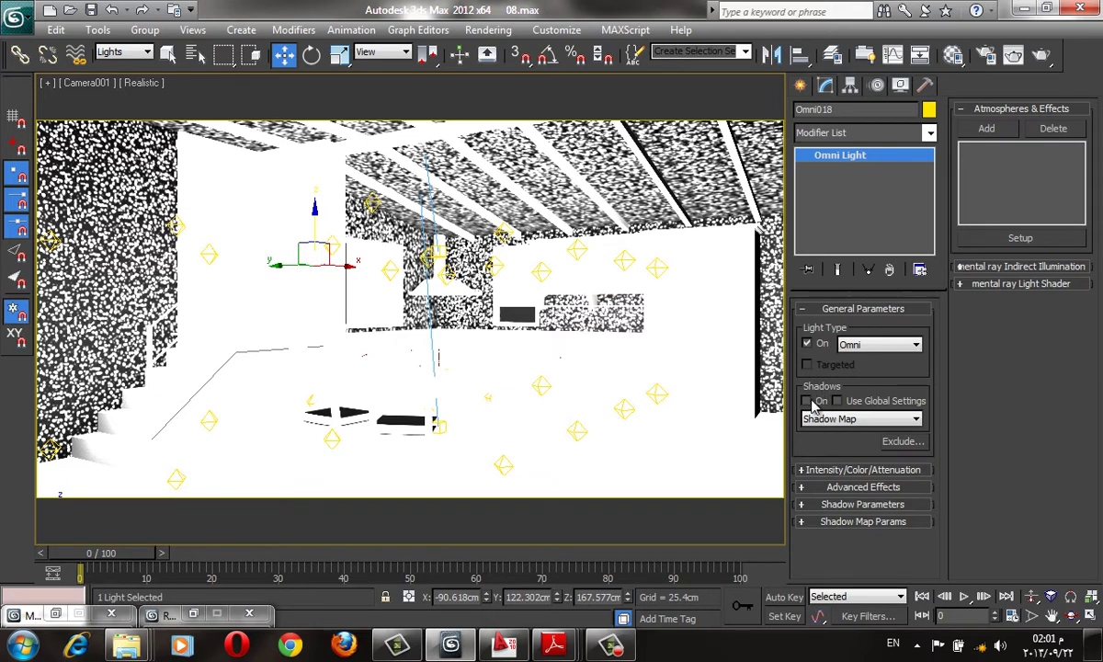
click(861, 469)
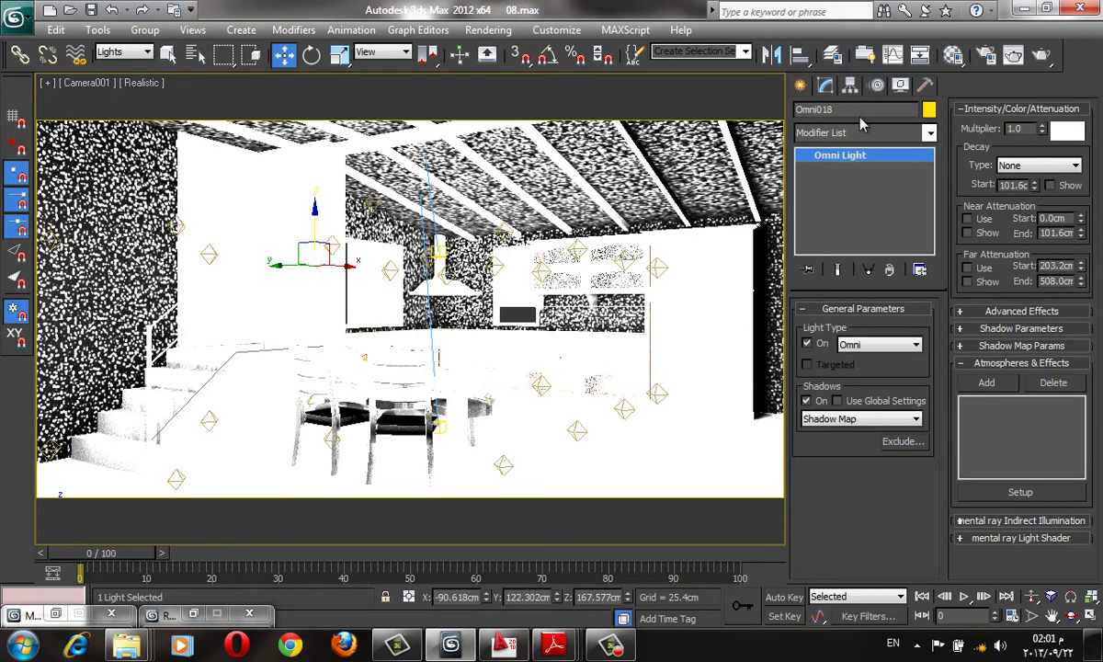
text(0.1)
key(Return)
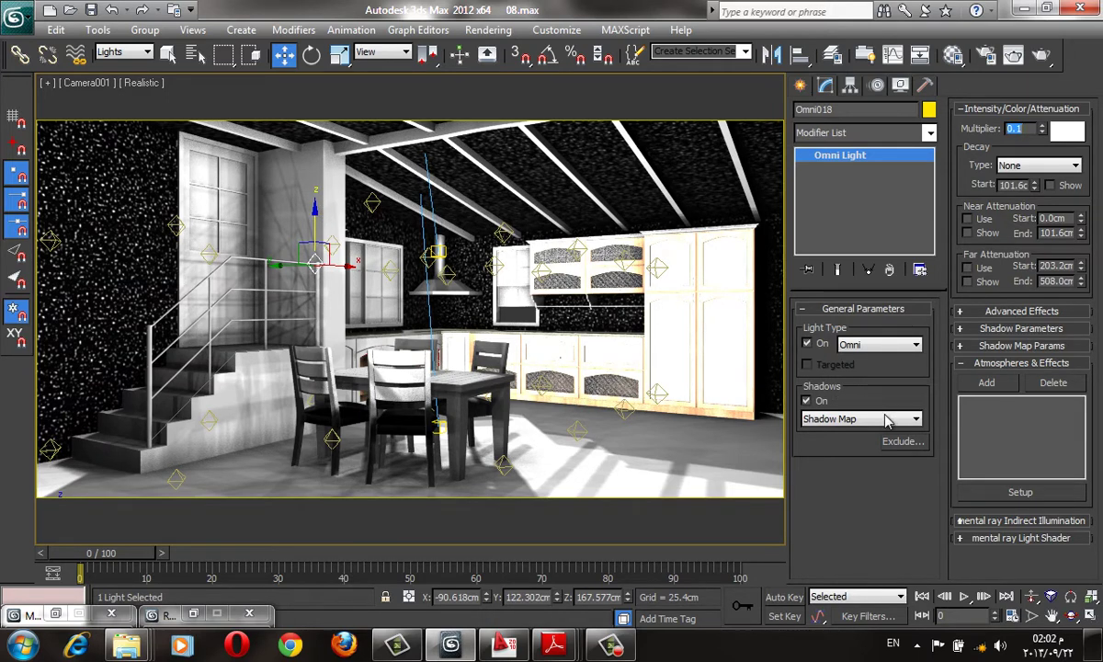
Set the shadow map sample range to 8.0 and render Camera001 past the warnings.
click(1027, 329)
click(1029, 329)
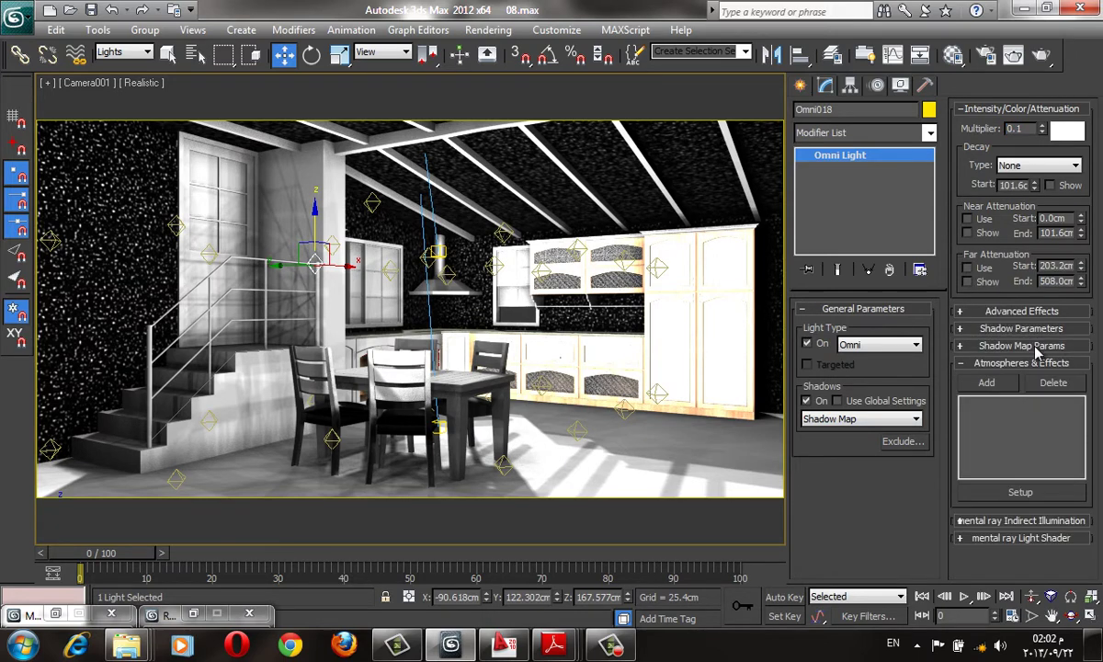
click(1036, 346)
key(Tab)
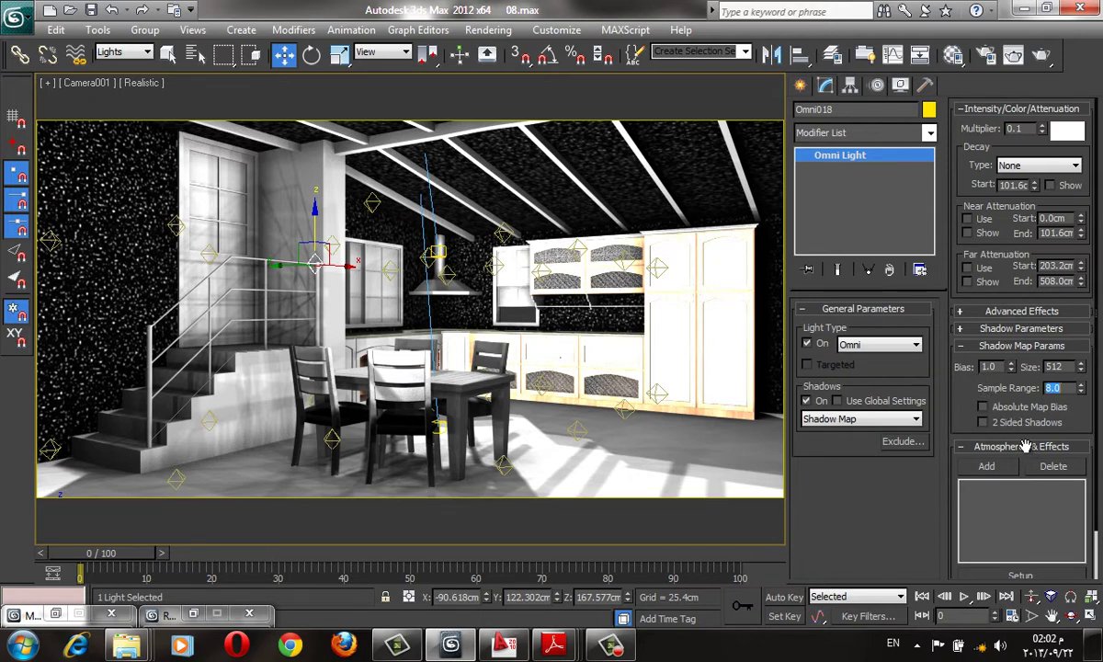
text(3)
key(Return)
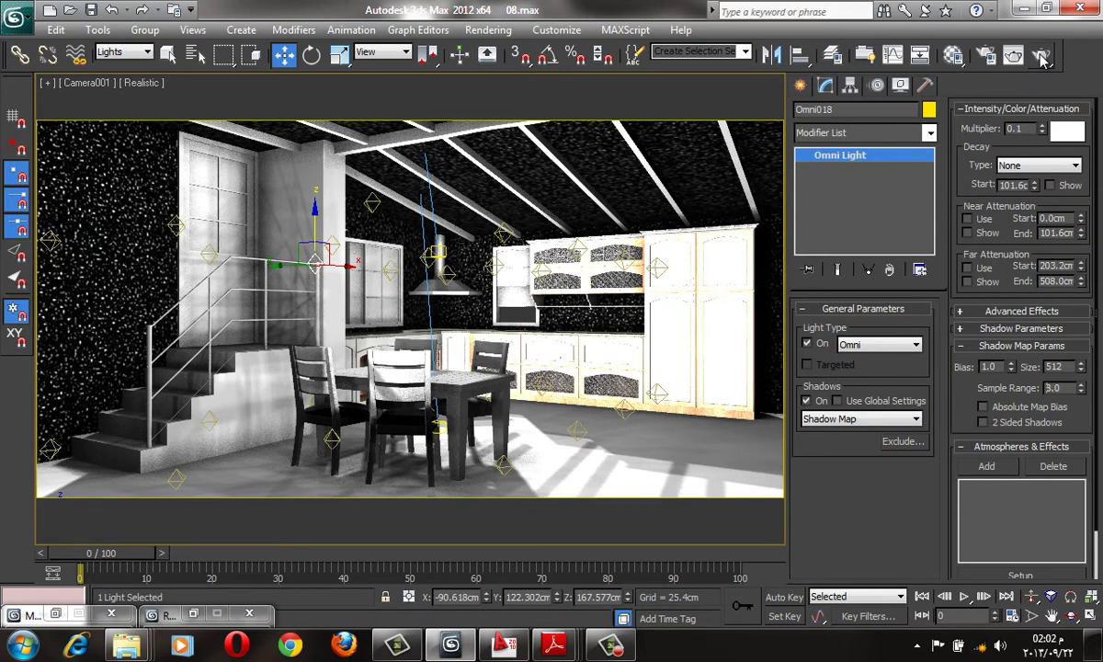
click(1041, 55)
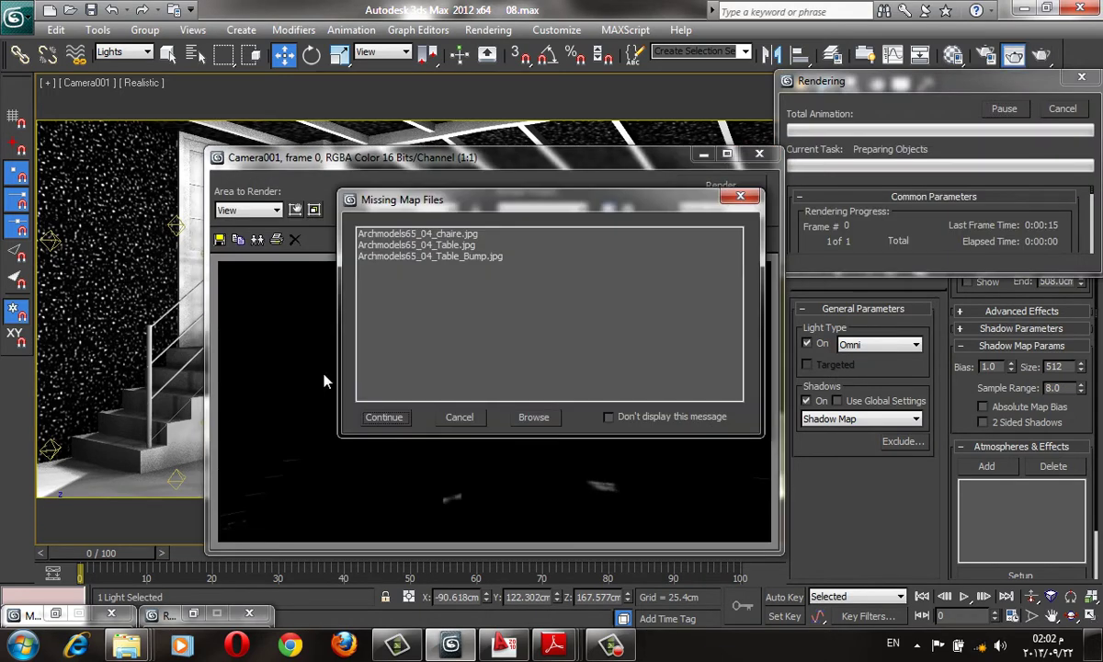
click(386, 417)
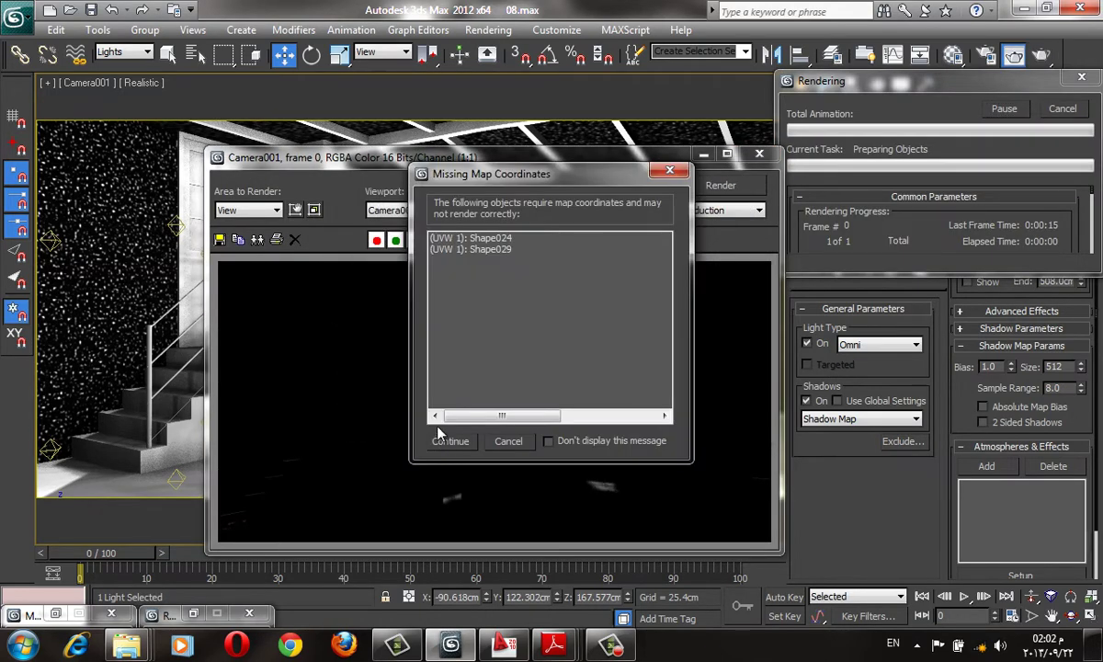
key(Return)
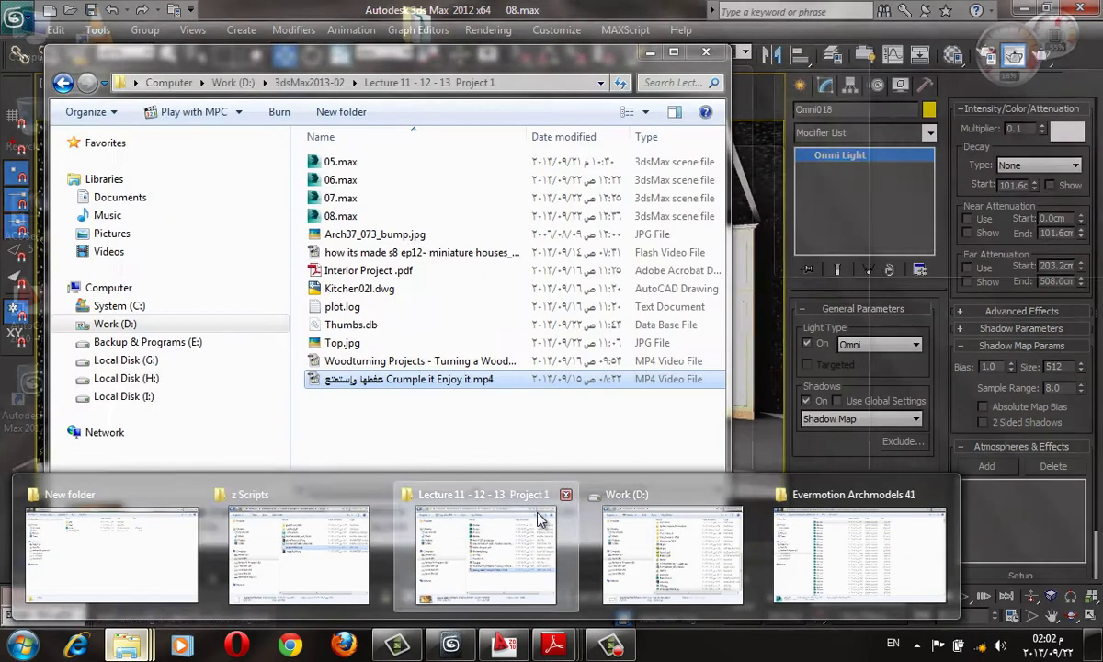
Browse the 3dsMax2013-02 folder and its empty New folder in Explorer.
click(545, 518)
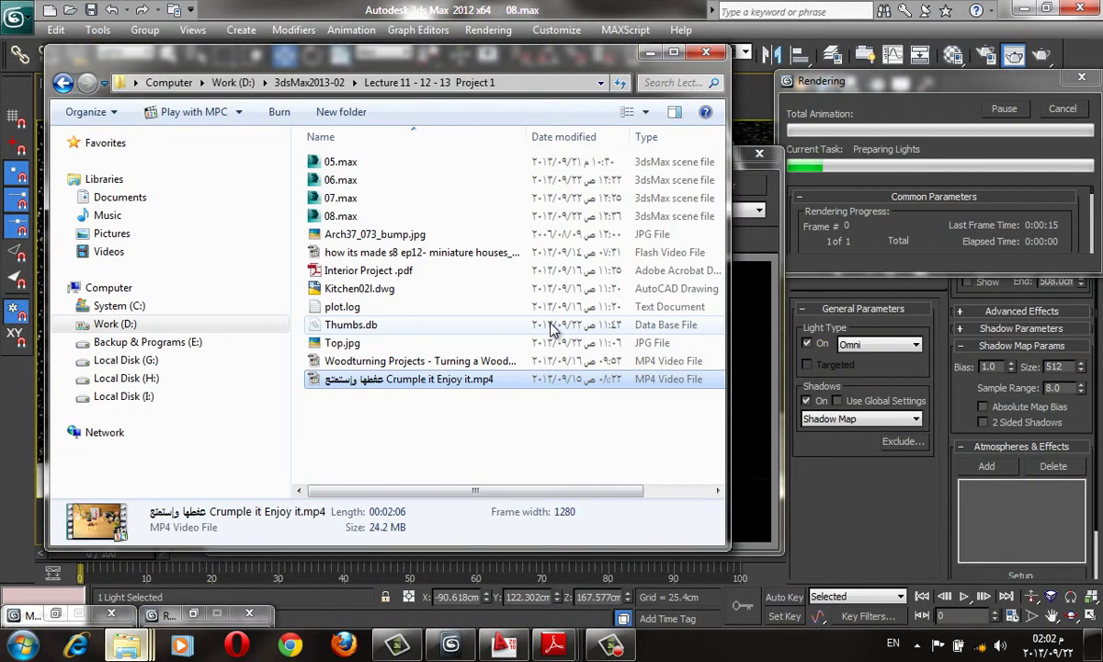
key(BackSpace)
key(BackSpace)
double_click(414, 221)
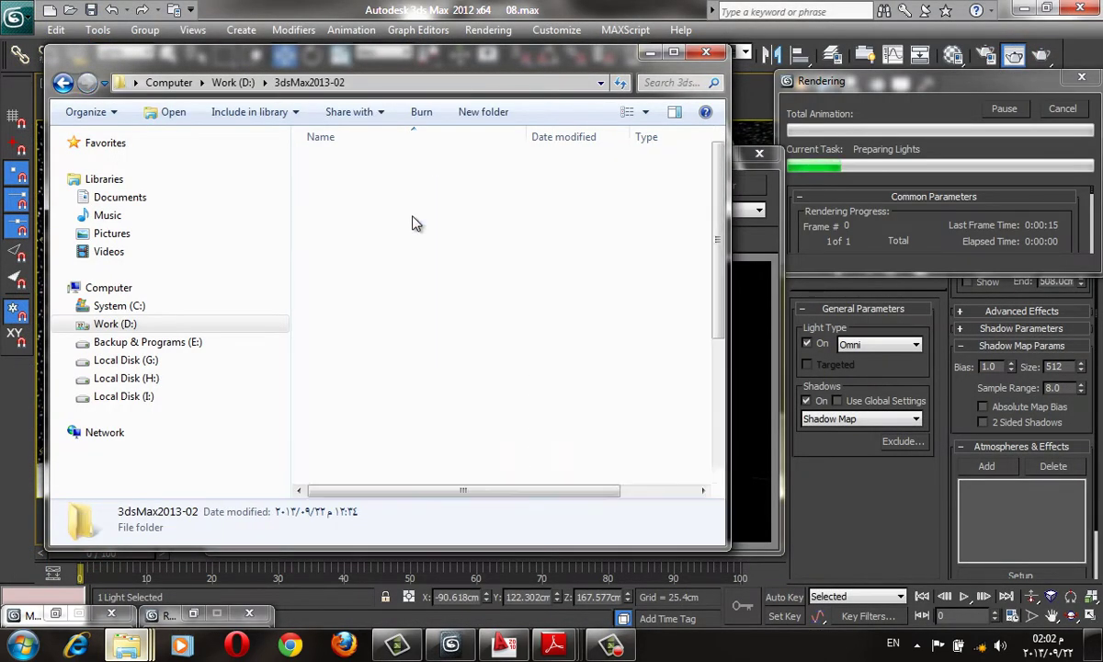
scroll(418, 276, down, 2)
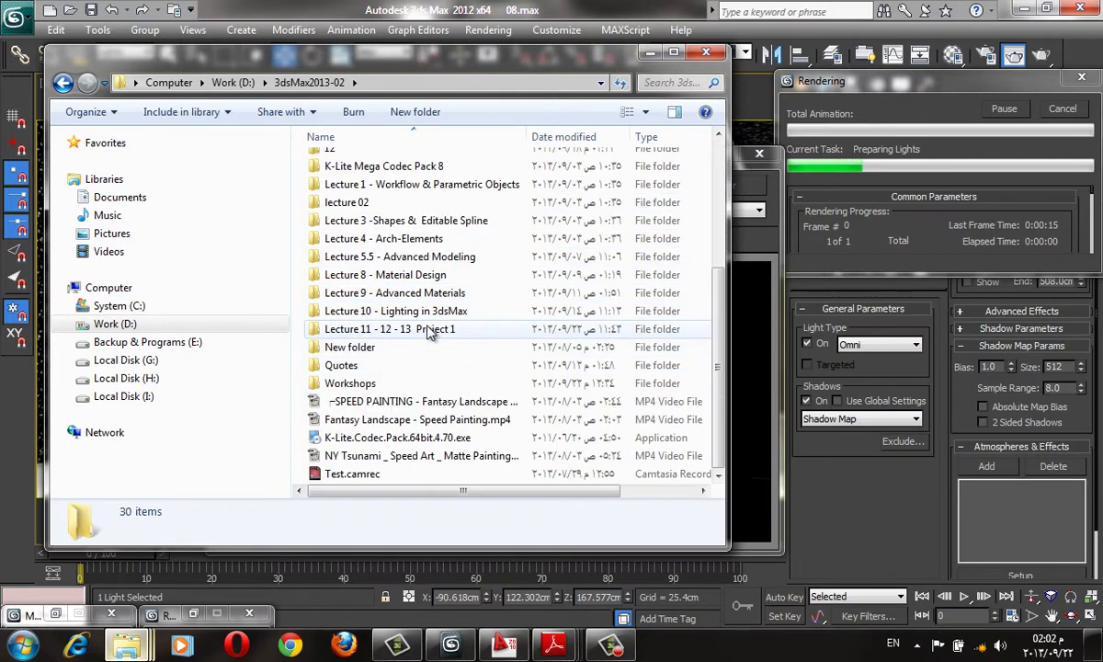
scroll(437, 229, up, 1)
scroll(438, 230, down, 1)
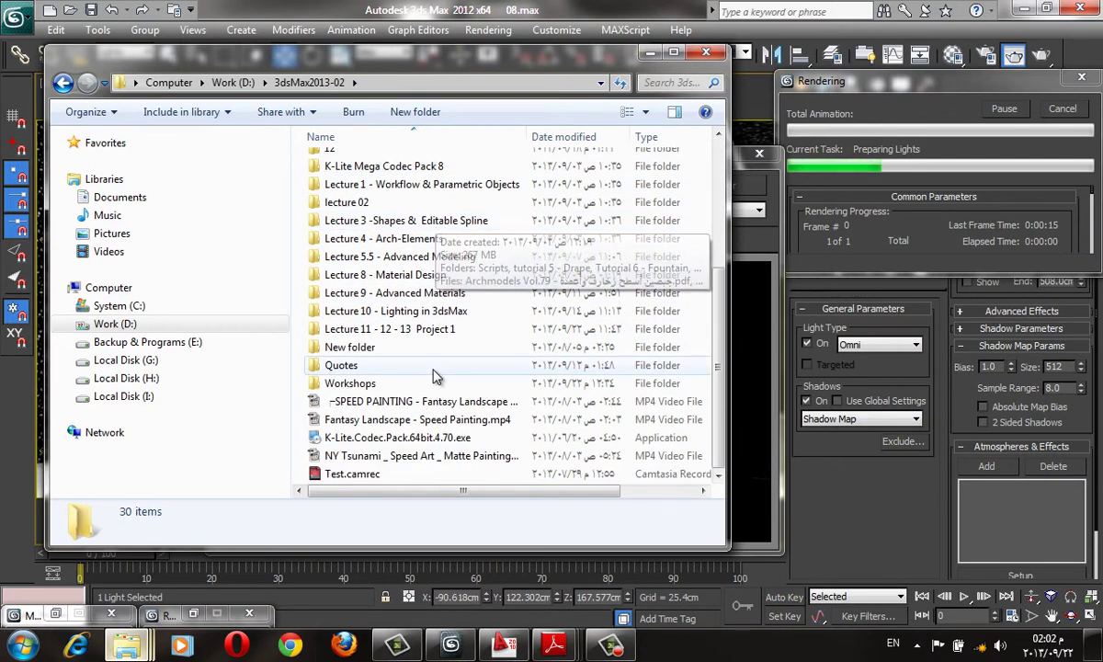
double_click(425, 357)
key(BackSpace)
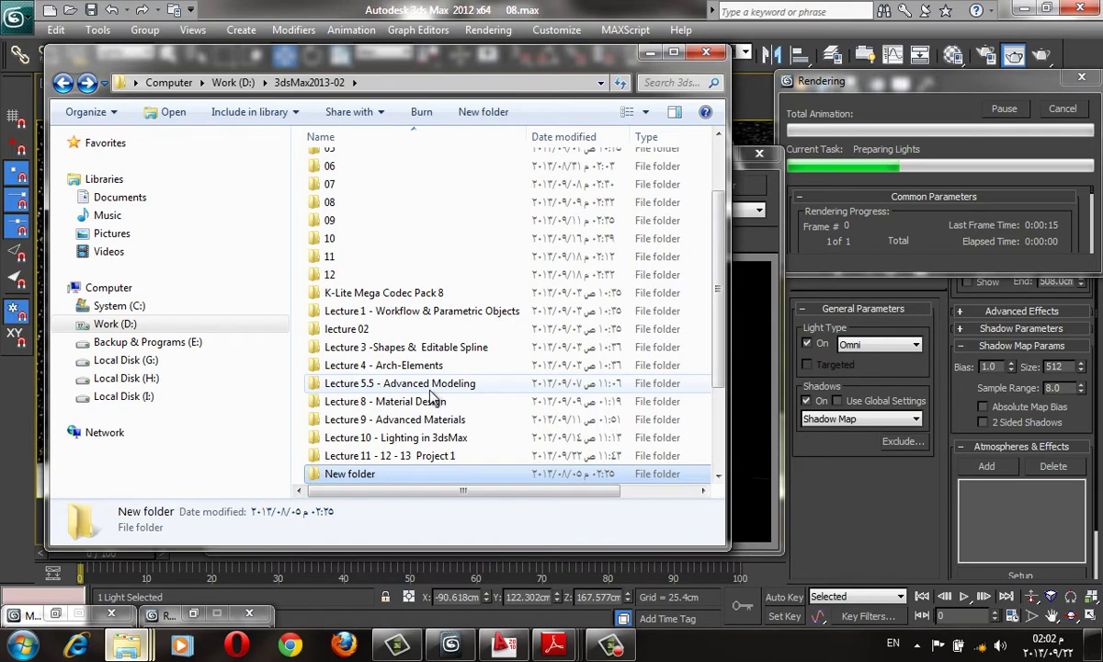
scroll(432, 394, up, 2)
mouse_move(437, 51)
mouse_down()
mouse_move(768, 461)
mouse_move(633, 228)
mouse_up()
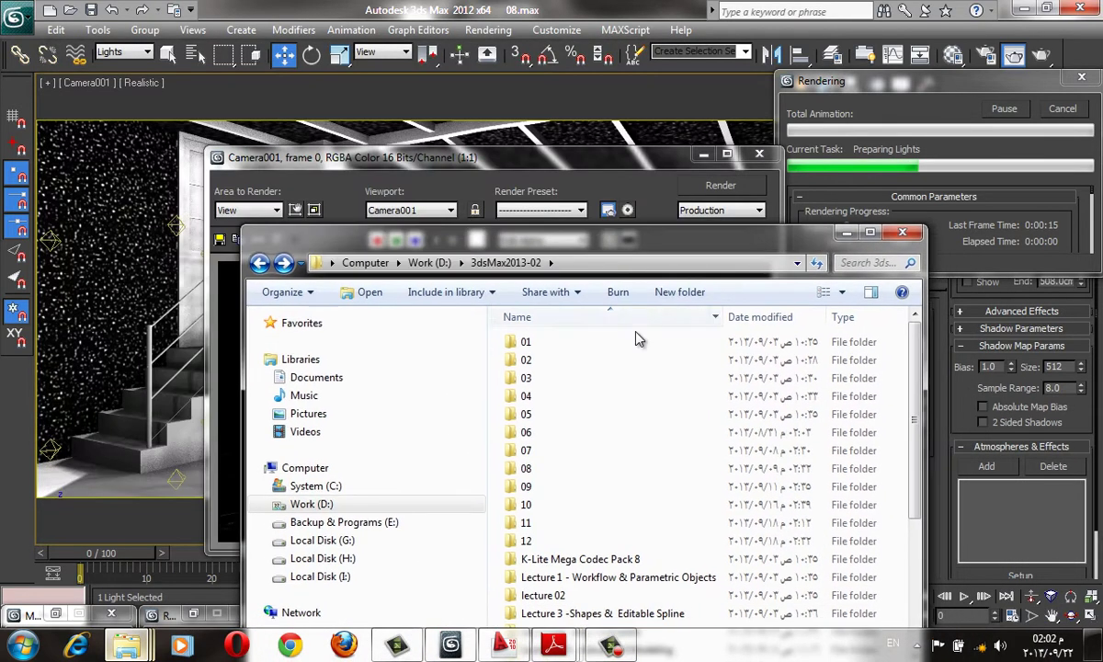
Go up to Work (D:), open 2013 then Kitchen, and peek into Final.
key(BackSpace)
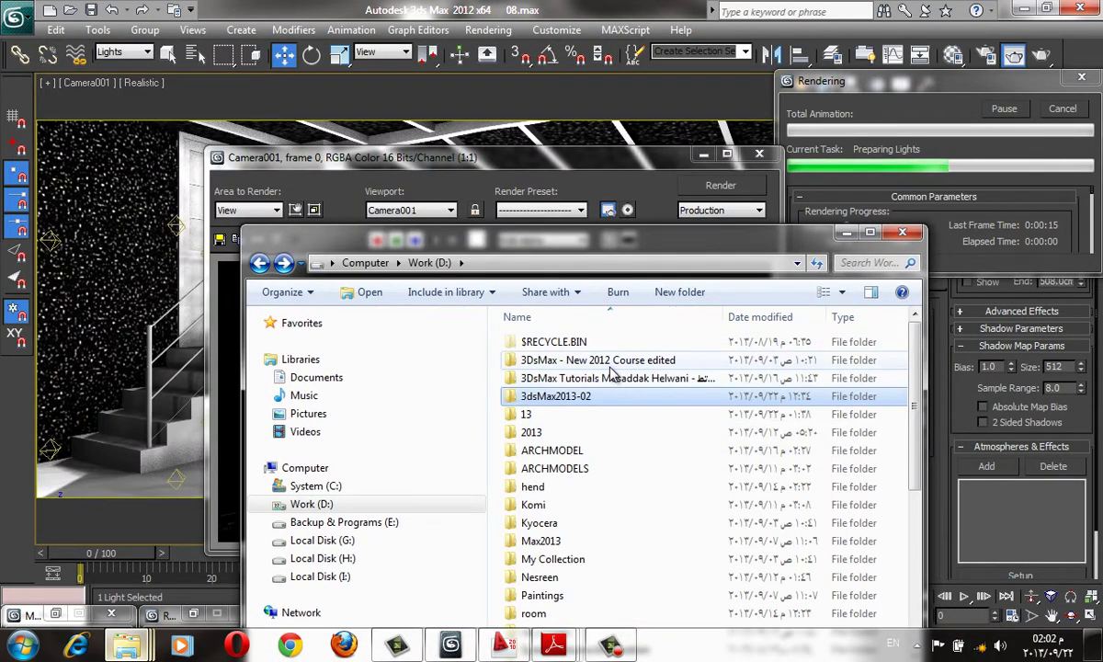
double_click(607, 415)
key(BackSpace)
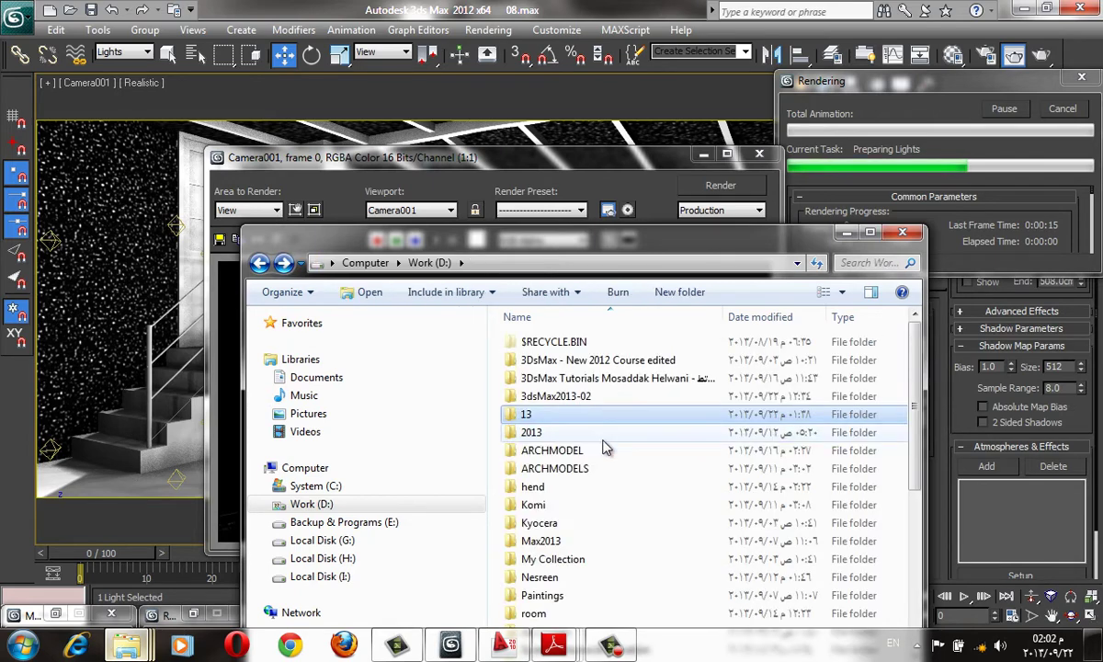
key(Down)
key(Return)
scroll(606, 500, down, 2)
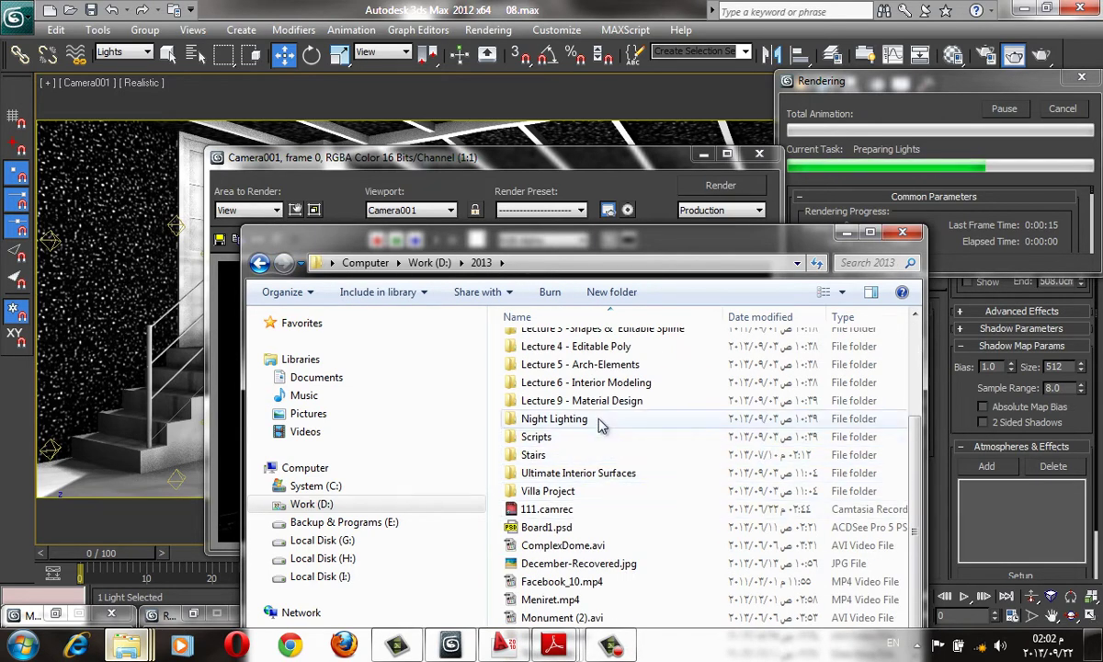
scroll(598, 418, up, 2)
double_click(588, 353)
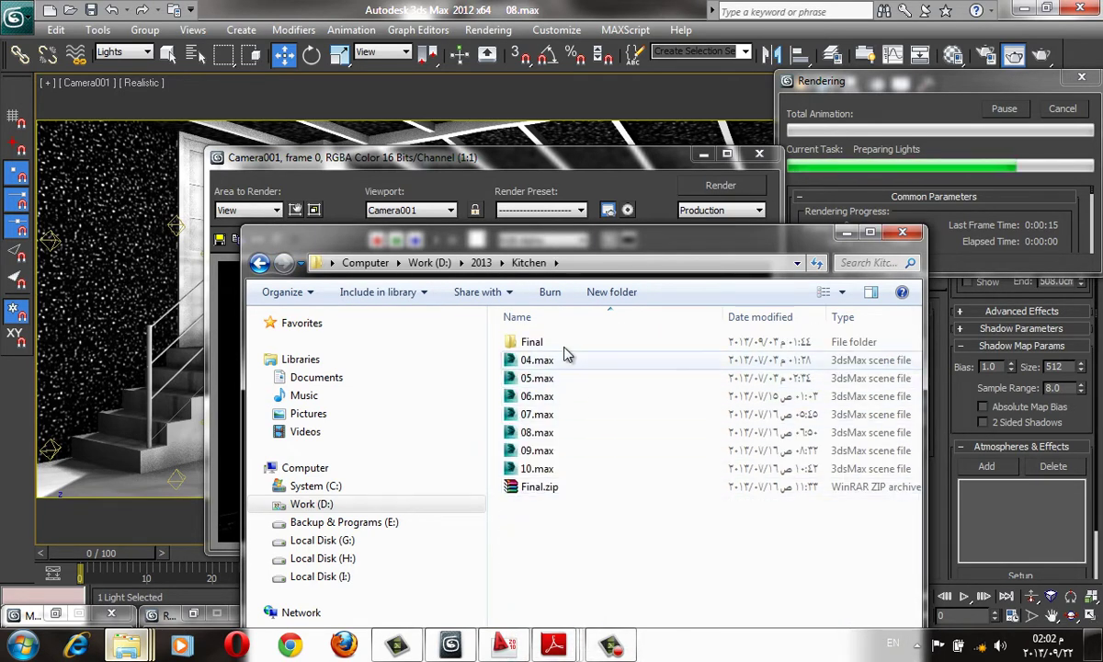
double_click(531, 342)
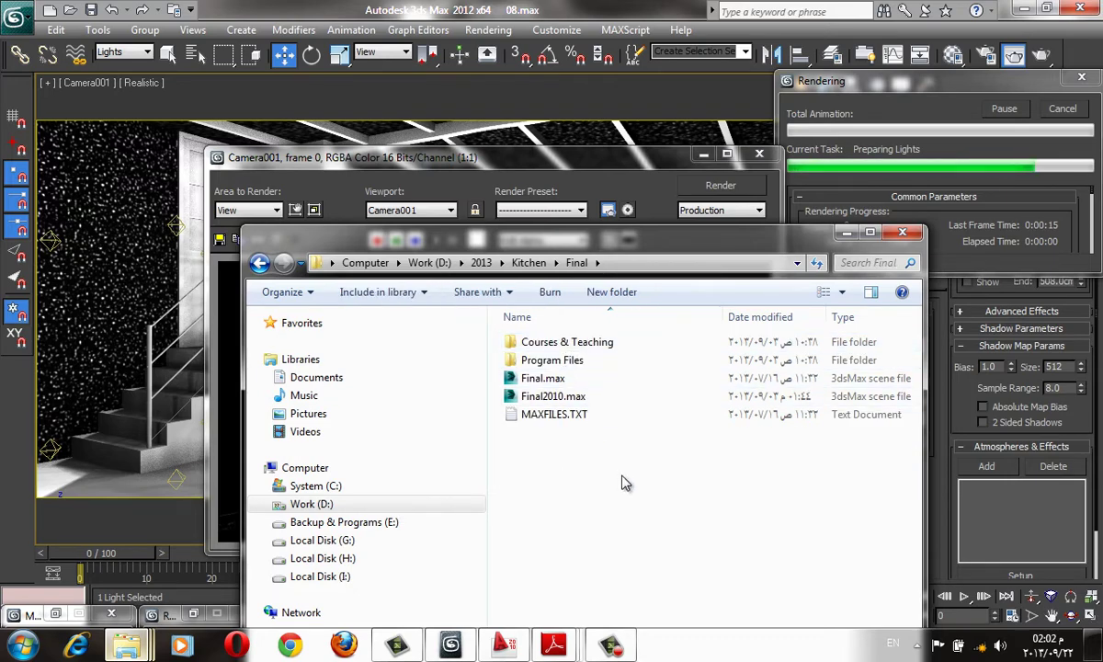
key(BackSpace)
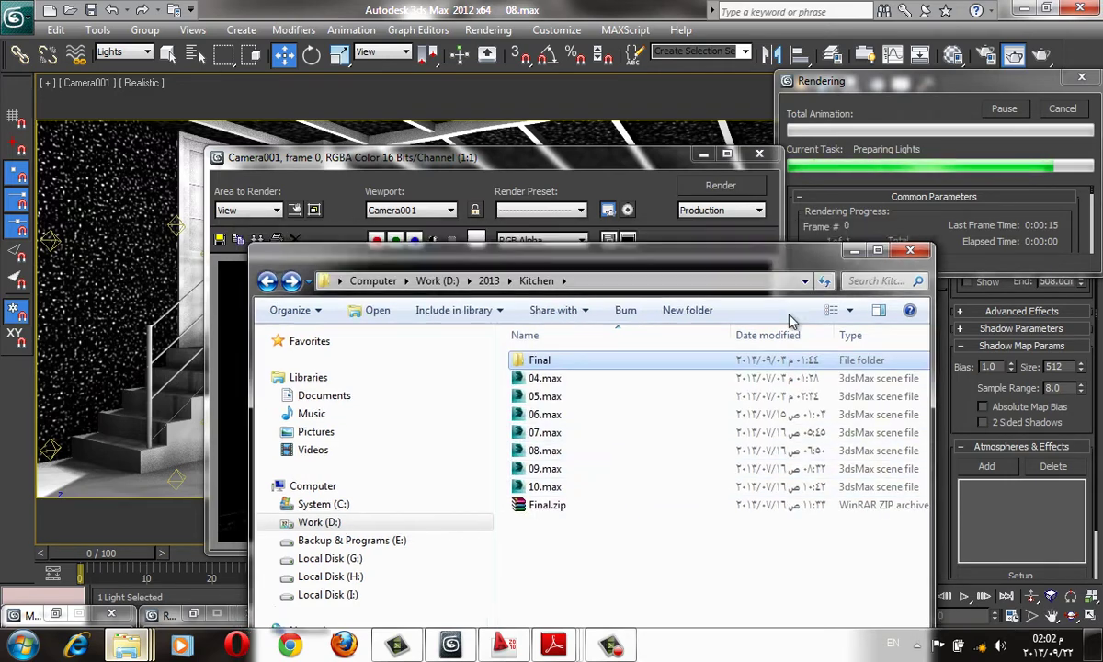
mouse_move(611, 644)
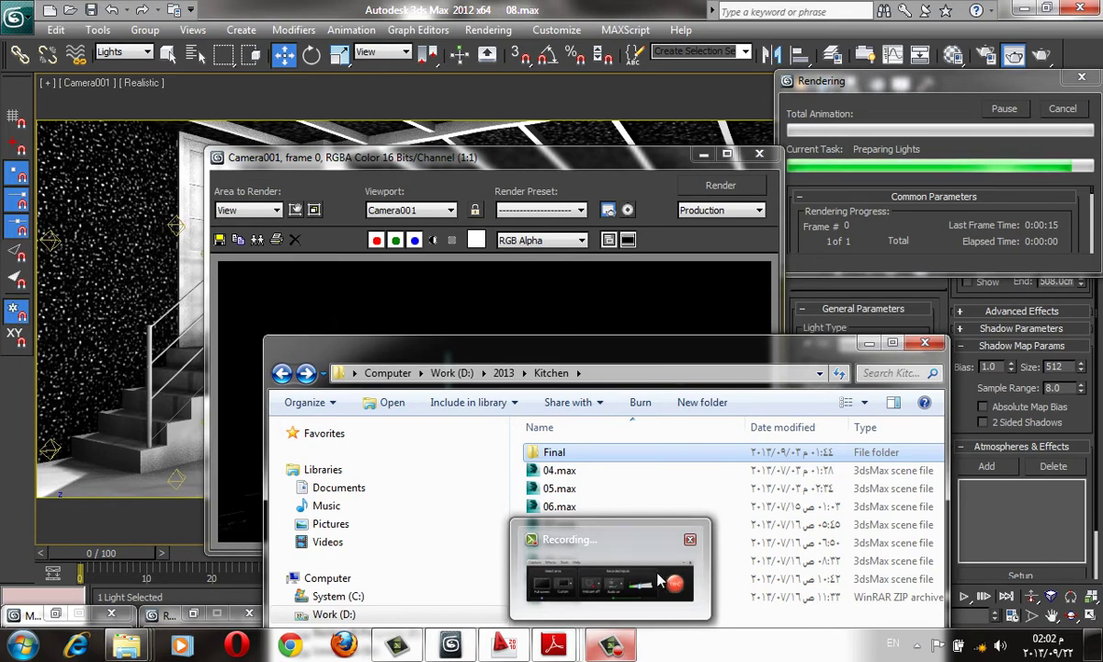
Select the ceiling-beam fill light Omni030 and lower its multiplier from 0.1 to 0.04.
click(659, 581)
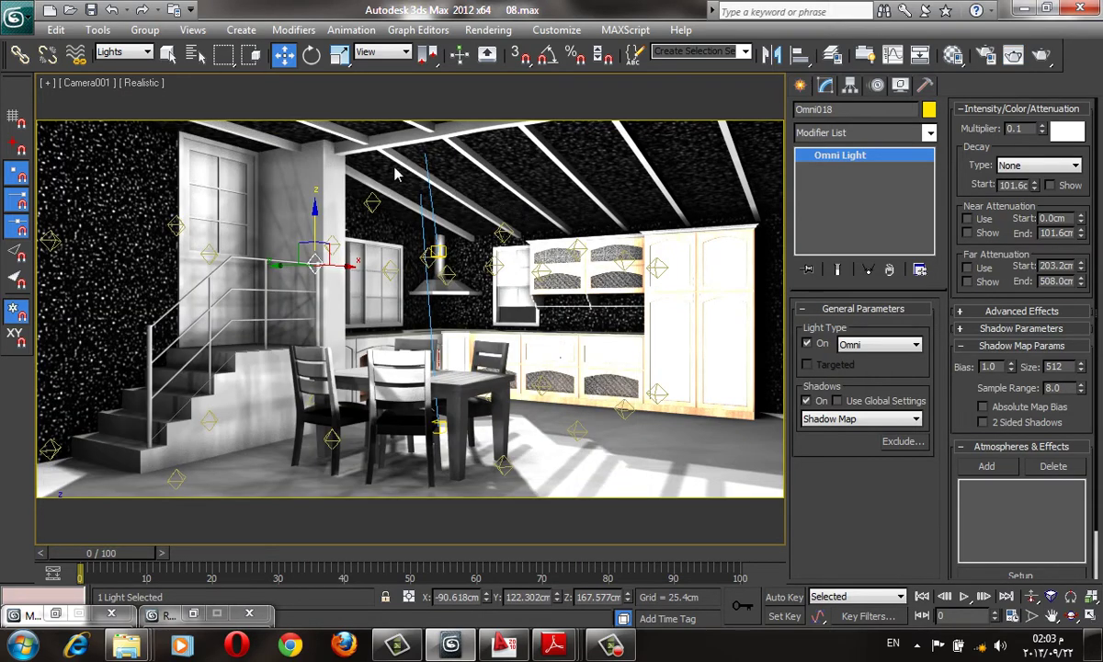
click(368, 201)
double_click(1015, 128)
key(BackSpace)
text(04)
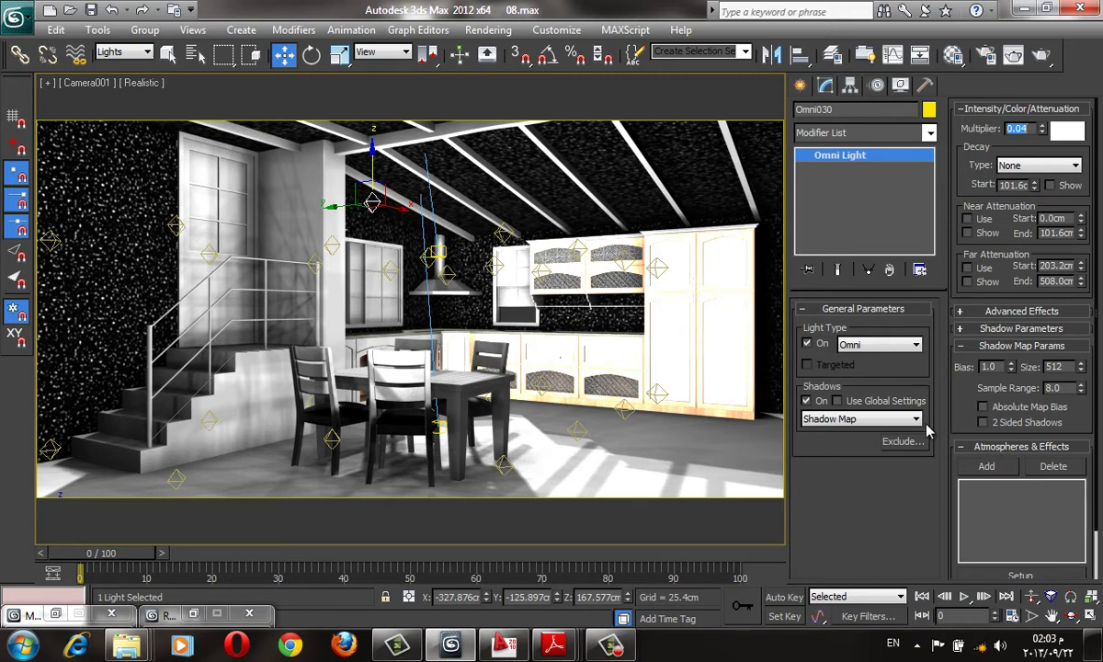
key(Return)
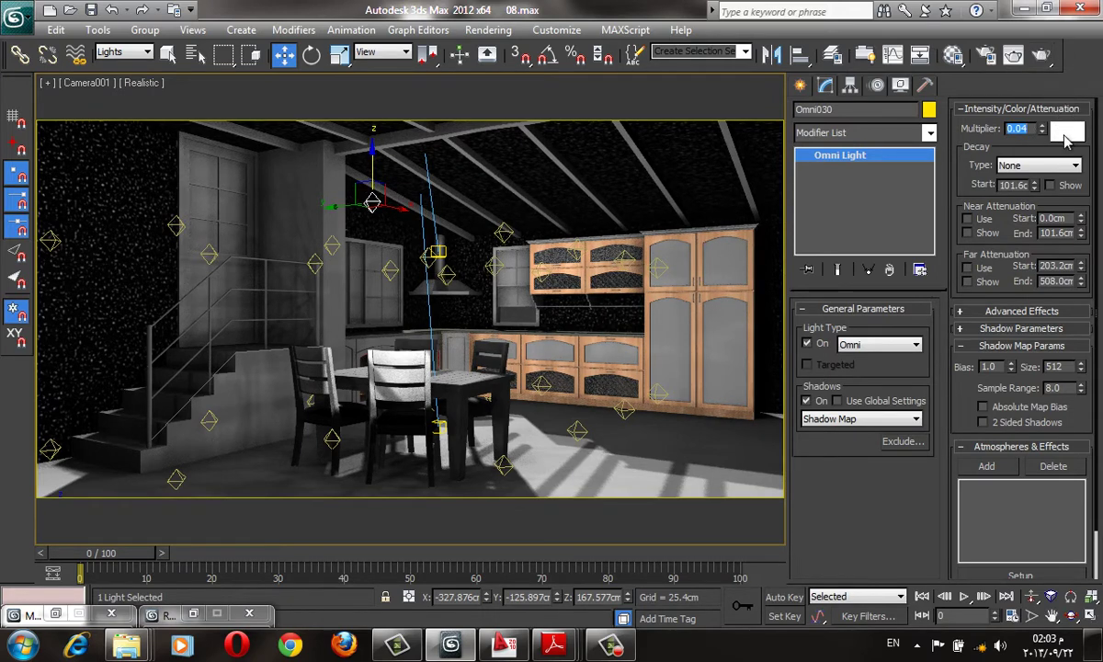
Render the Camera001 view past the missing map coordinates warning, moving the render window into view.
click(1041, 55)
mouse_move(127, 645)
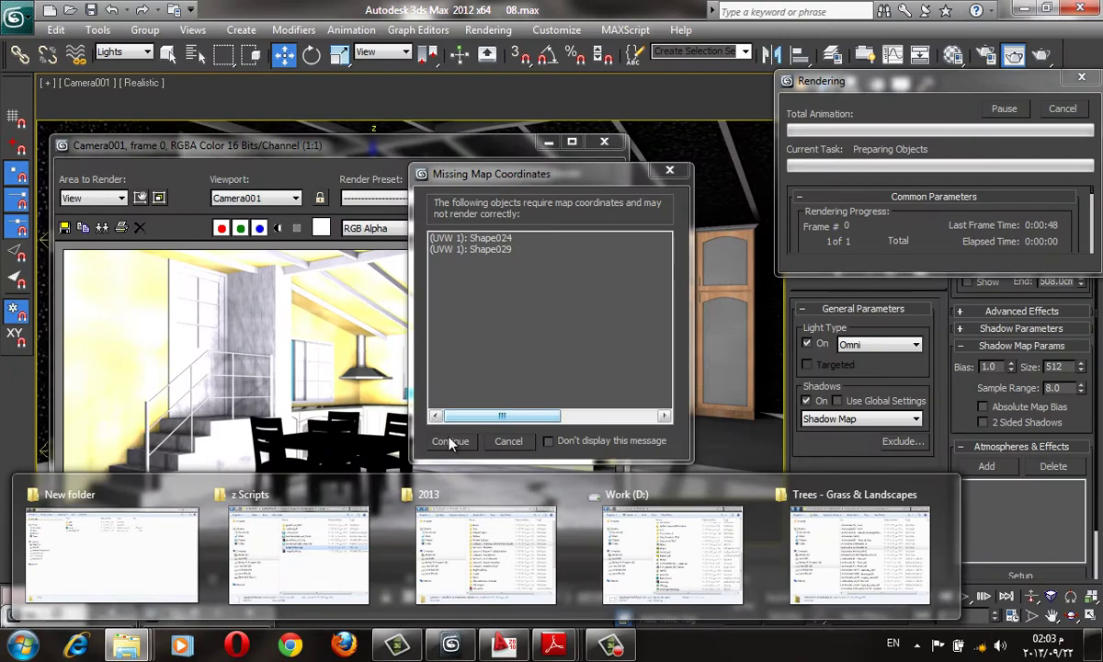
click(448, 443)
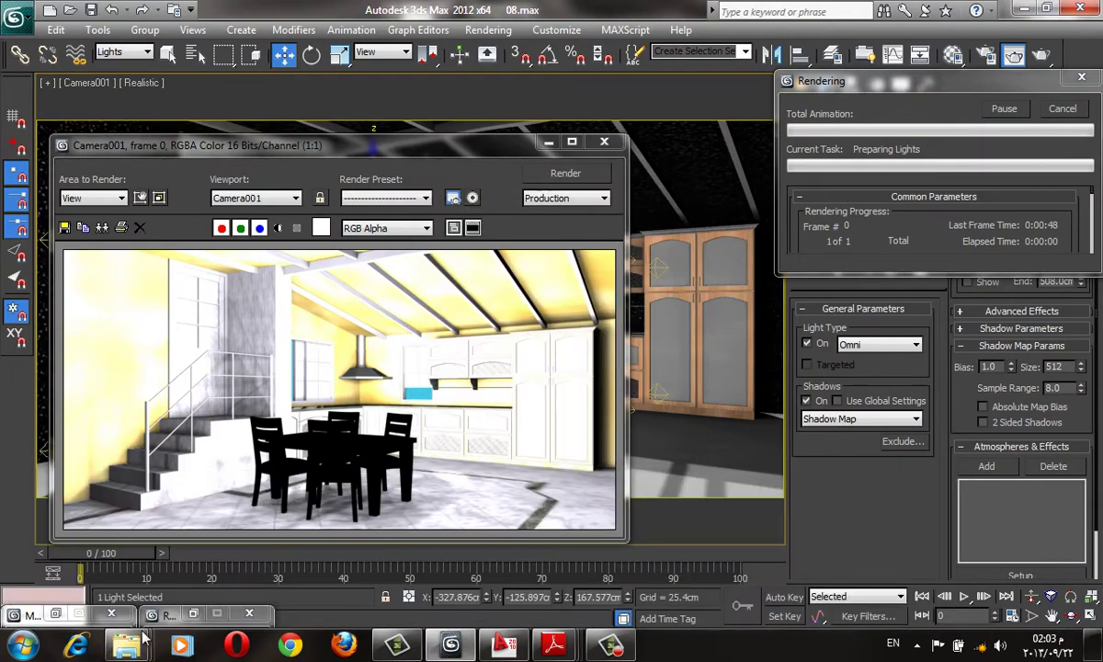
click(460, 560)
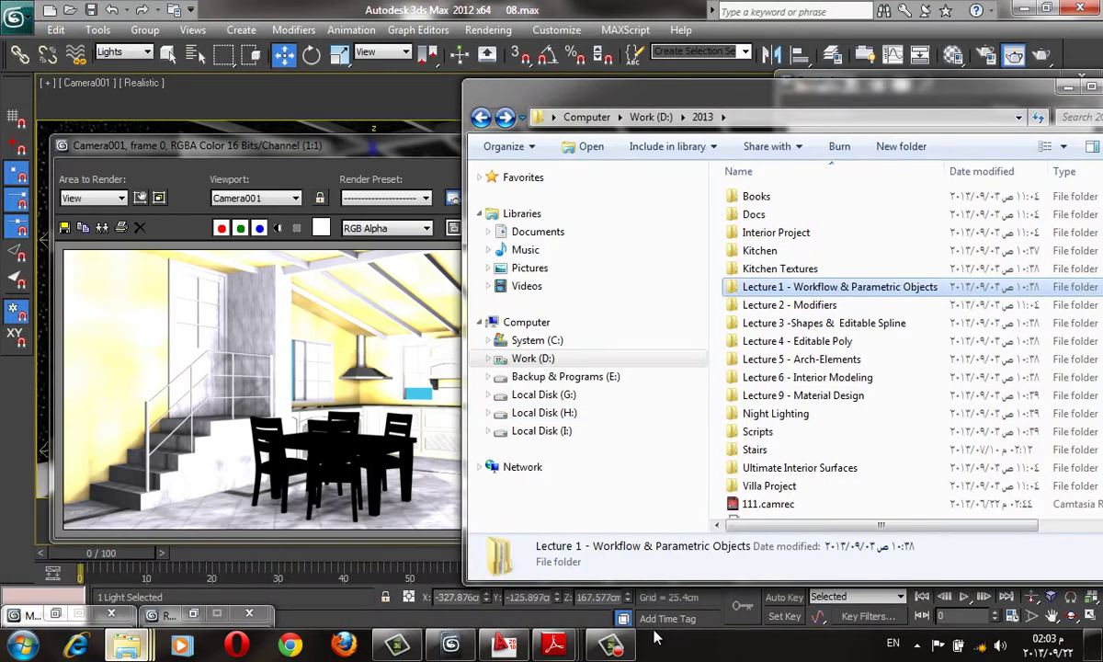
click(610, 643)
click(312, 370)
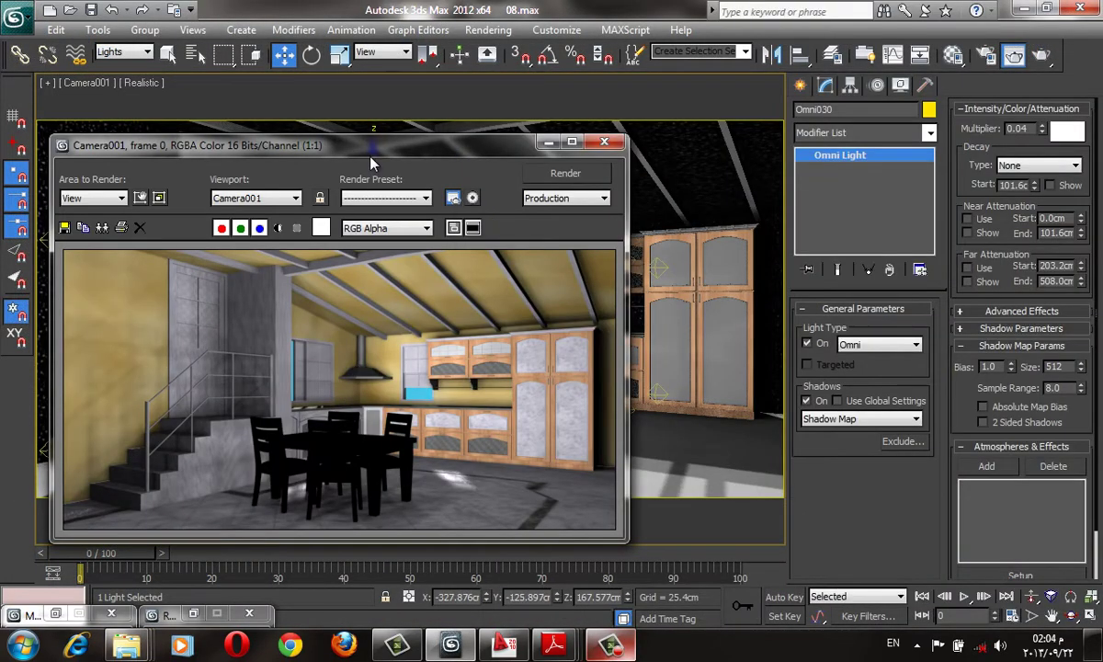
drag(476, 140, 584, 124)
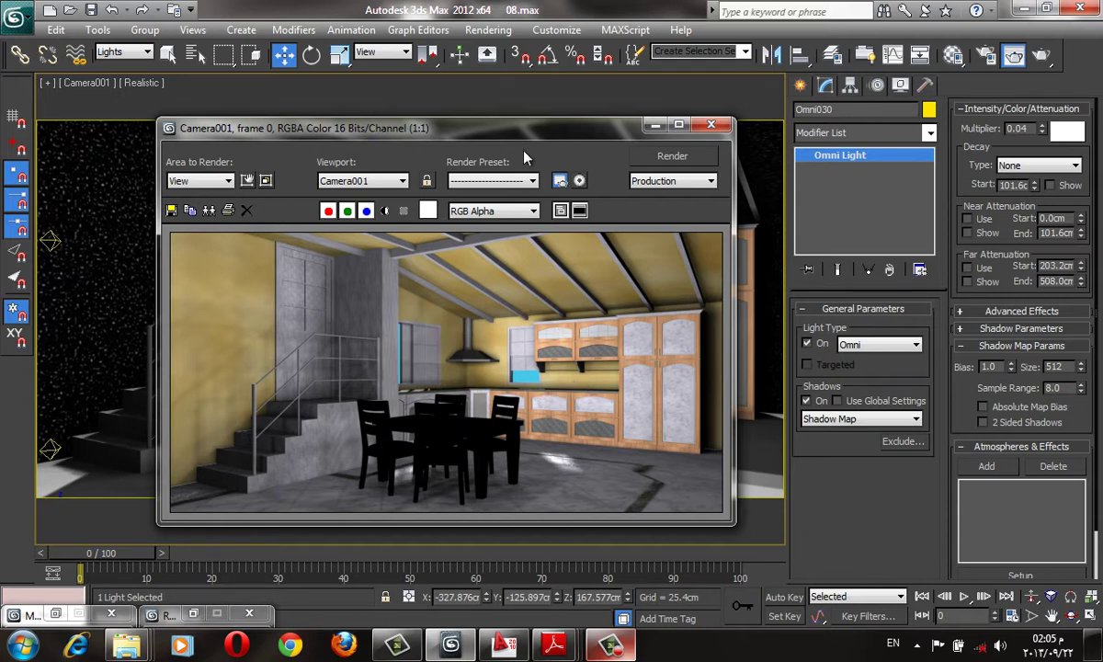
drag(497, 128, 556, 109)
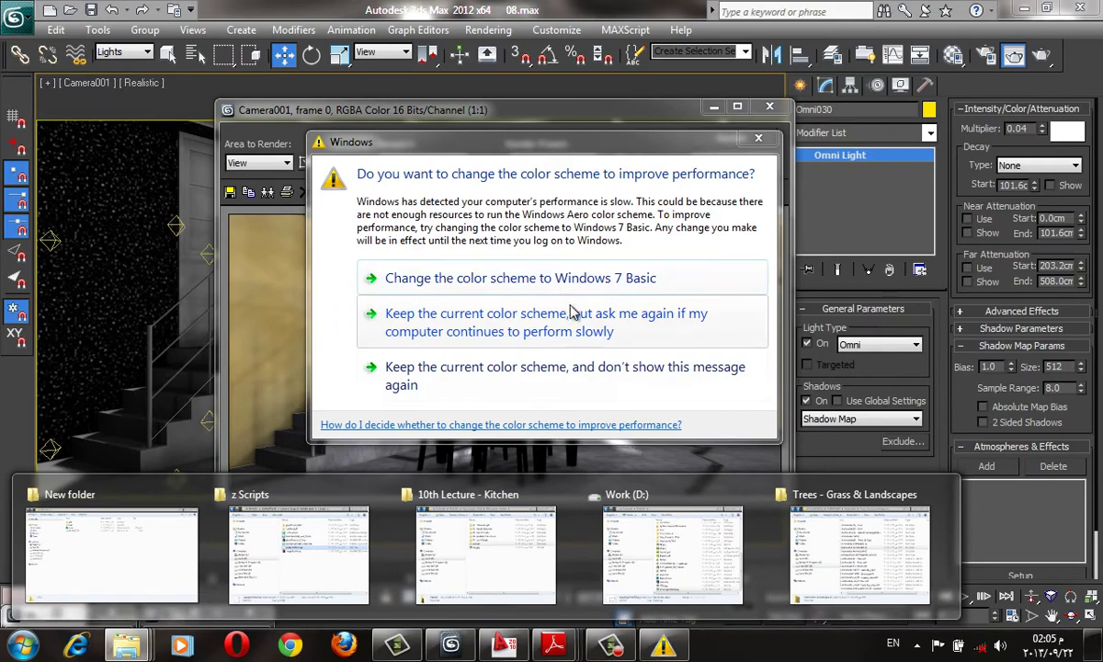
Switch to the Windows 7 Basic scheme and open Vray_Course 3 - 2013 > 10th Lecture - Kitchen > Kitchen.
click(558, 267)
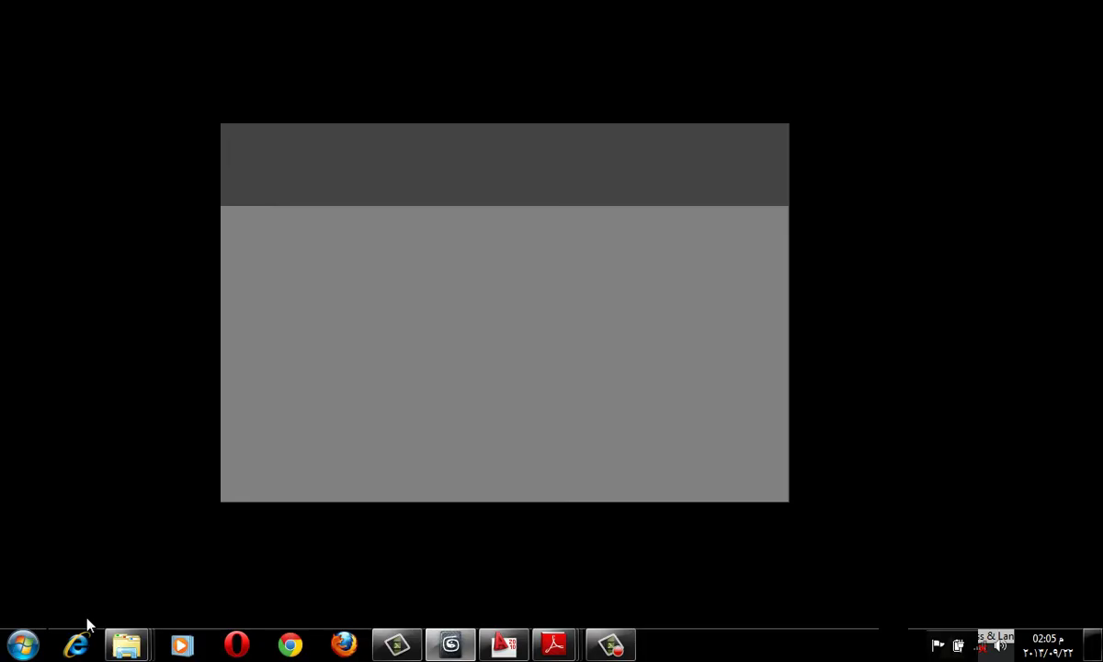
right_click(133, 649)
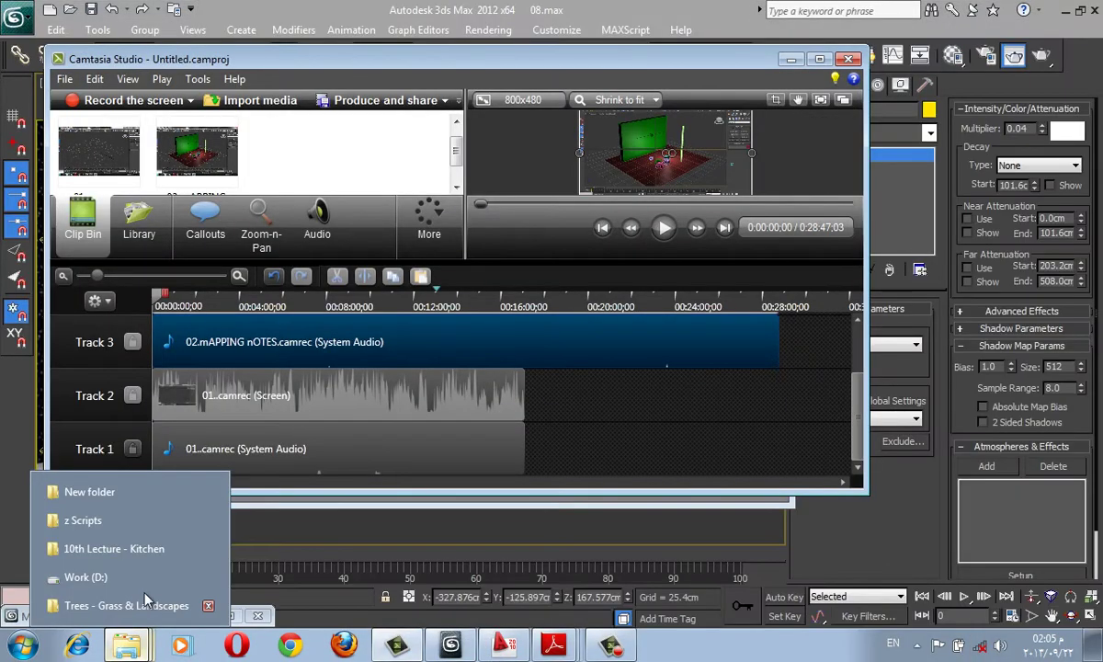
click(114, 548)
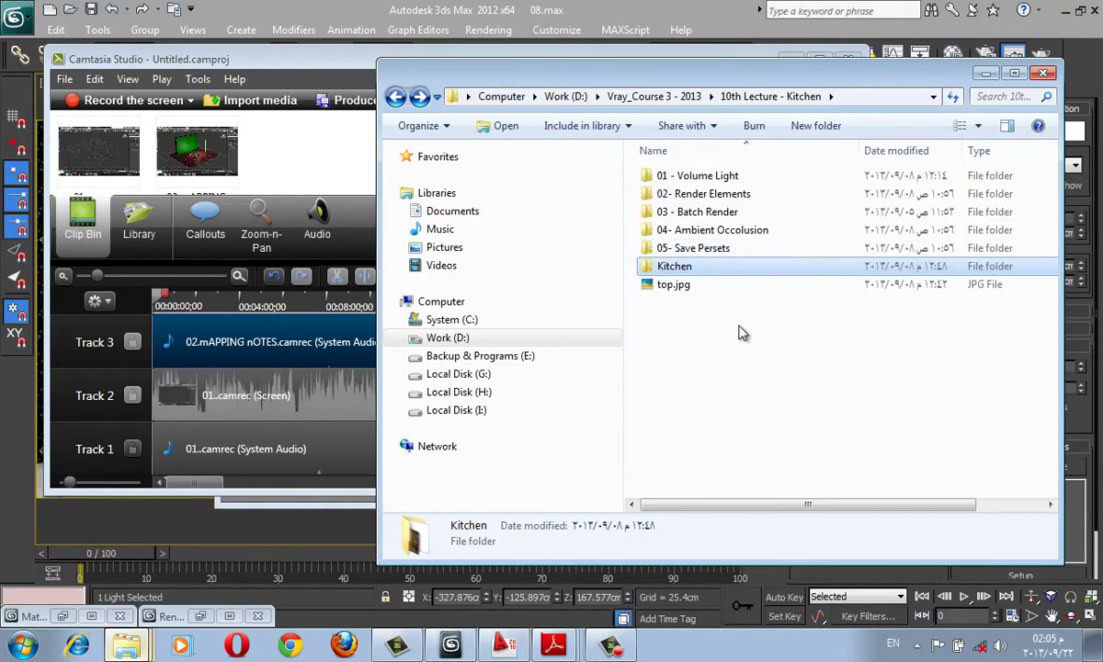
click(738, 332)
key(BackSpace)
scroll(739, 336, down, 3)
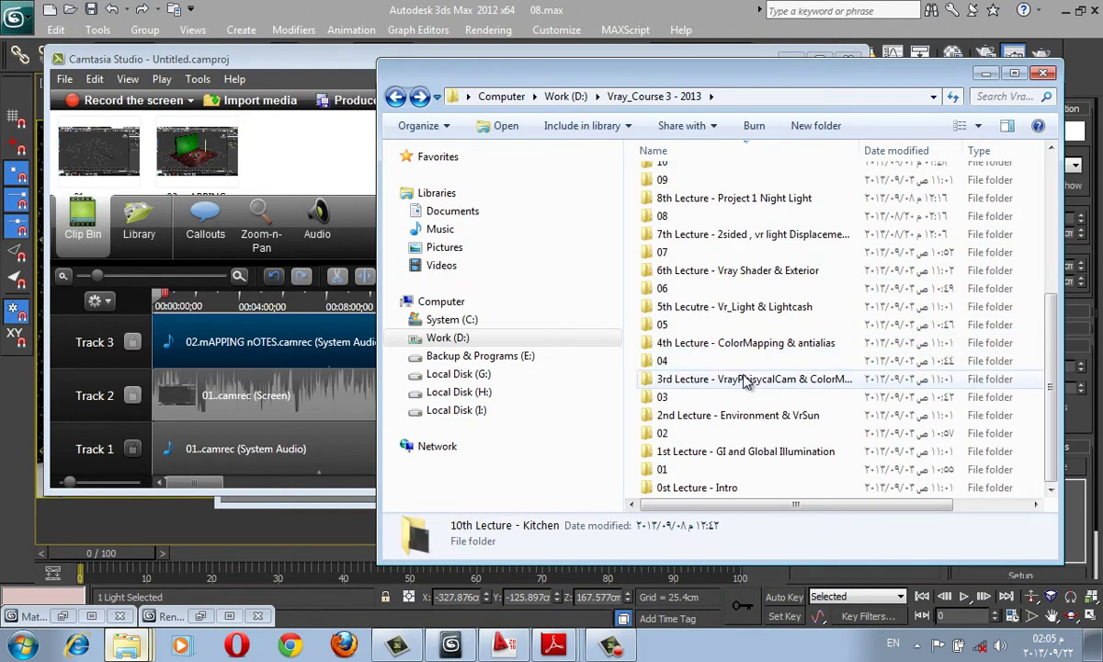
scroll(763, 276, up, 5)
double_click(761, 280)
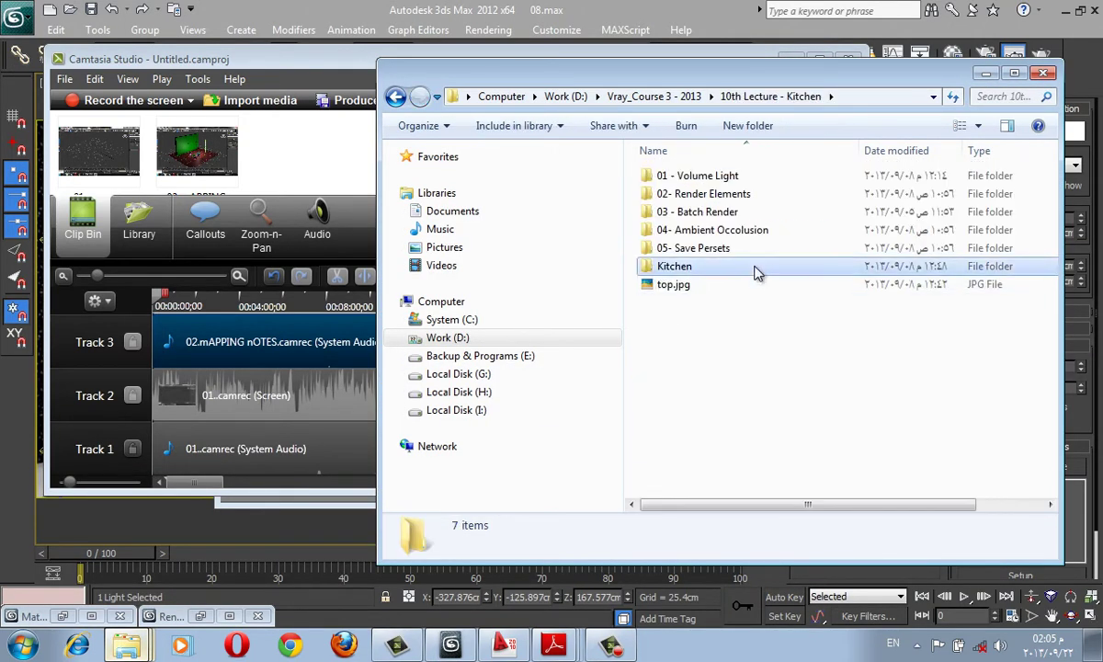
double_click(756, 266)
Browse the Kitchen folder files and open FinalTest.jpg in the photo viewer.
click(700, 470)
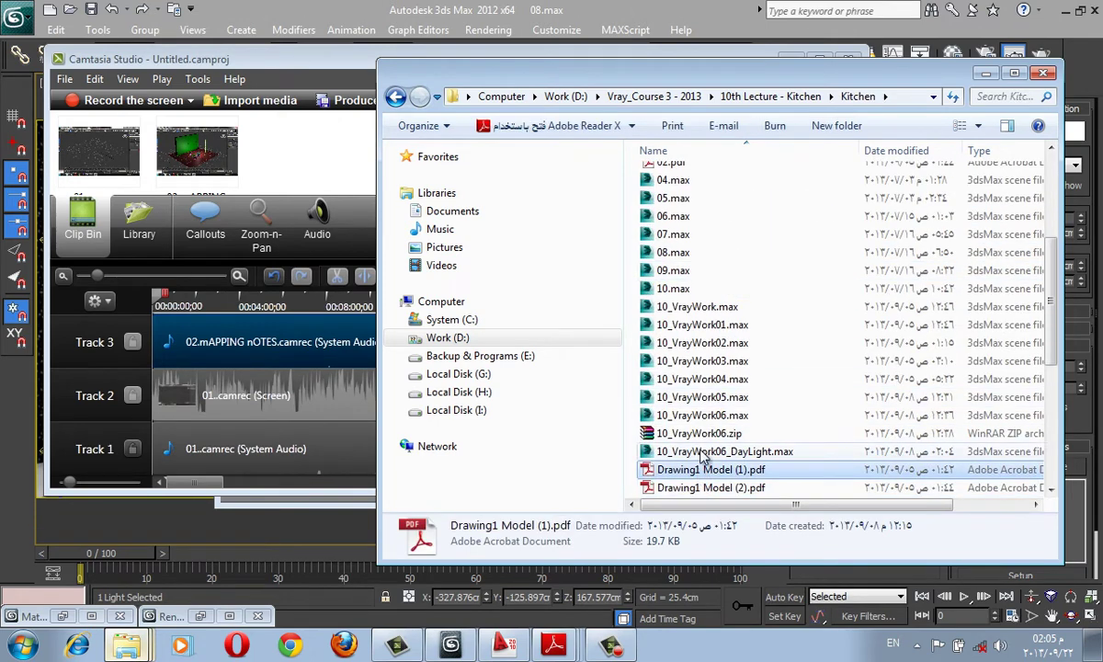
key(Up)
key(Up)
scroll(687, 297, up, 3)
click(687, 297)
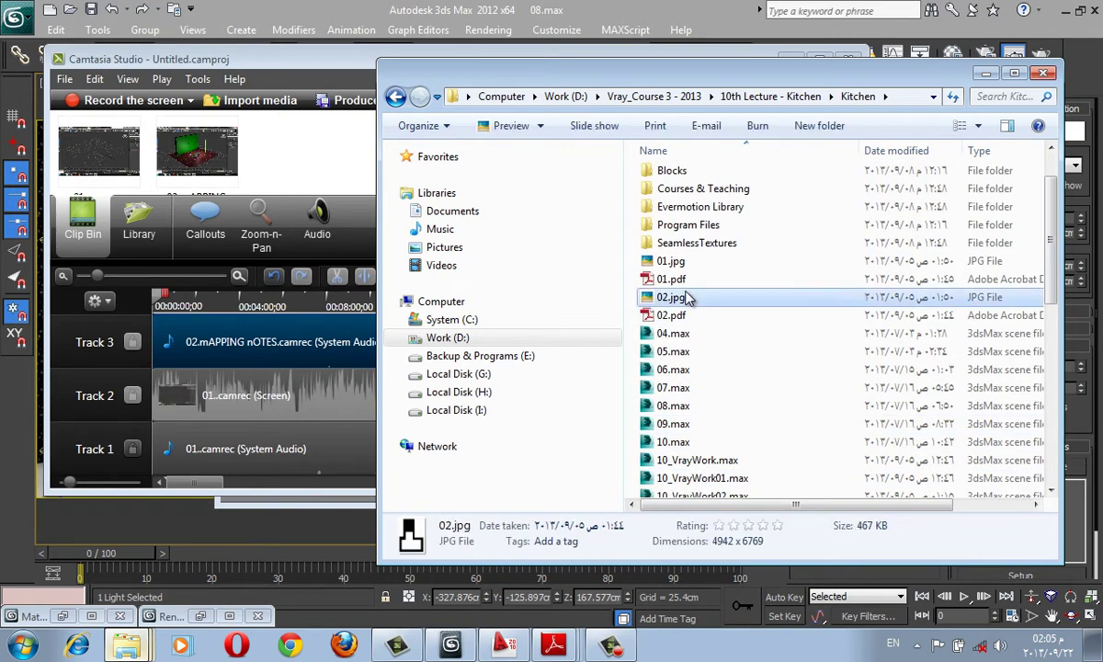
key(Up)
scroll(686, 239, down, 9)
click(689, 235)
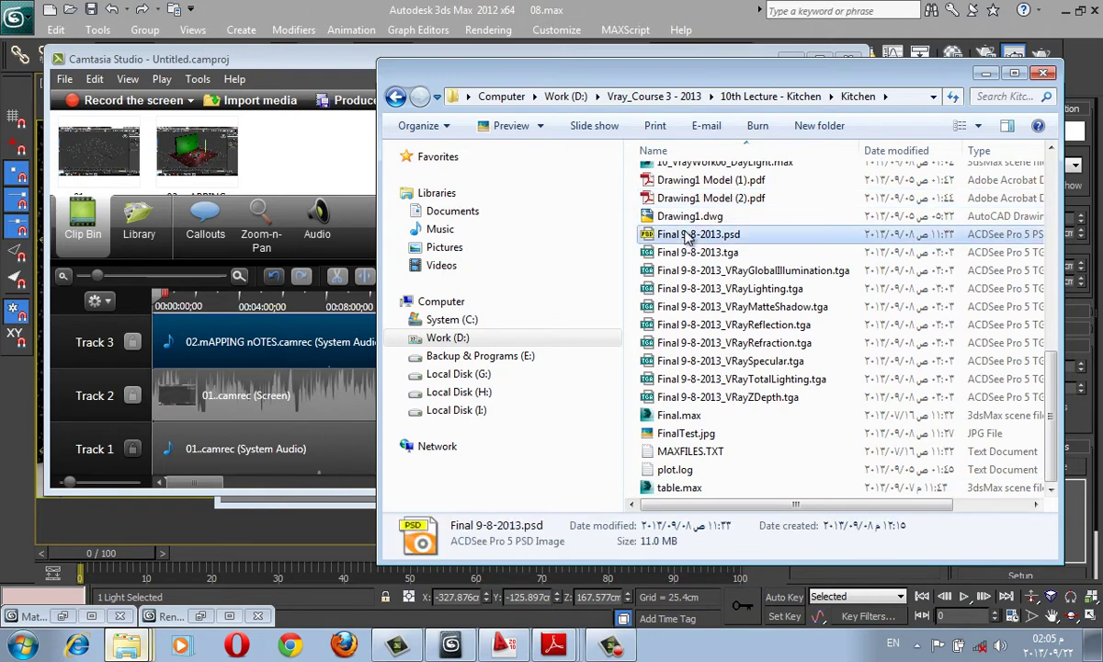
double_click(684, 433)
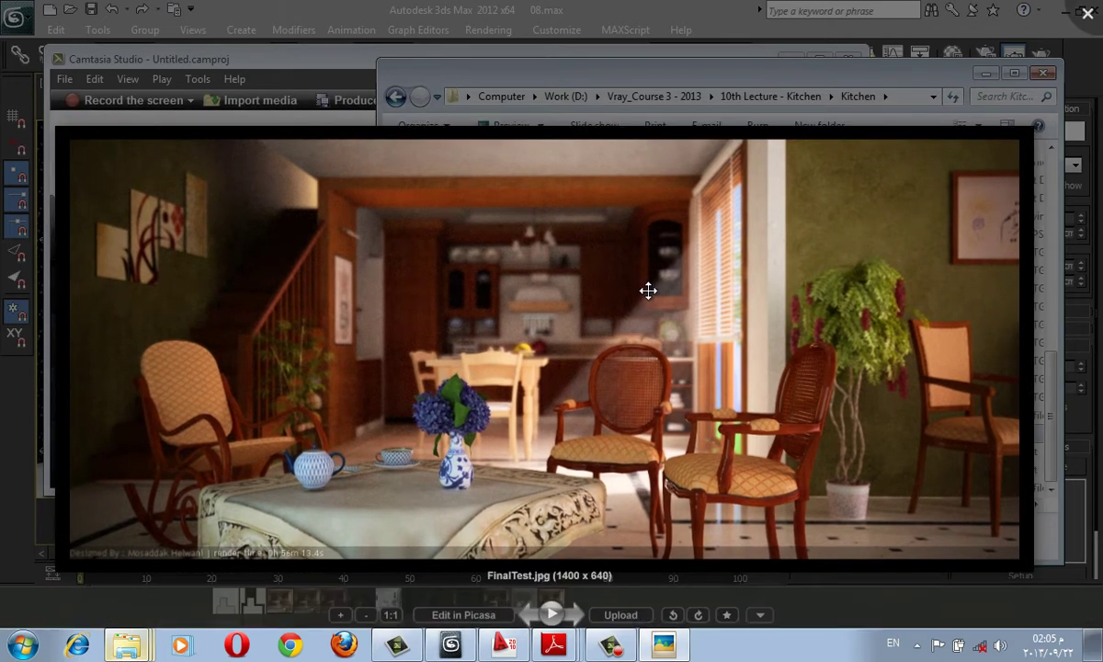
Zoom into and pan the FinalTest.jpg kitchen render, then zoom out and close Picasa Photo Viewer.
scroll(597, 276, up, 2)
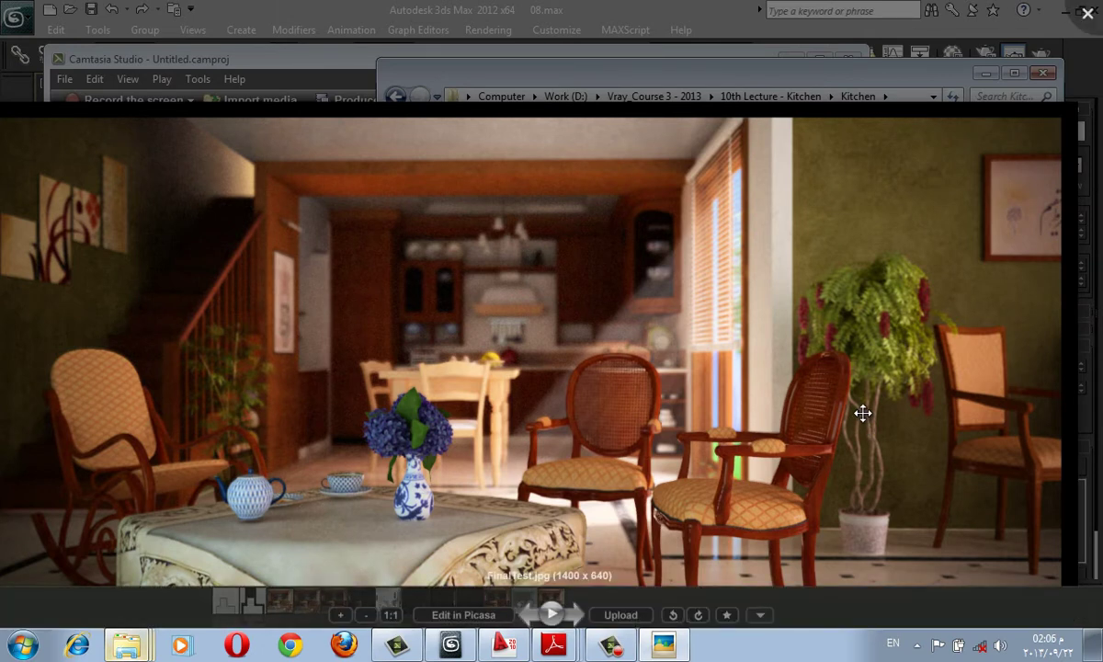
scroll(862, 413, down, 1)
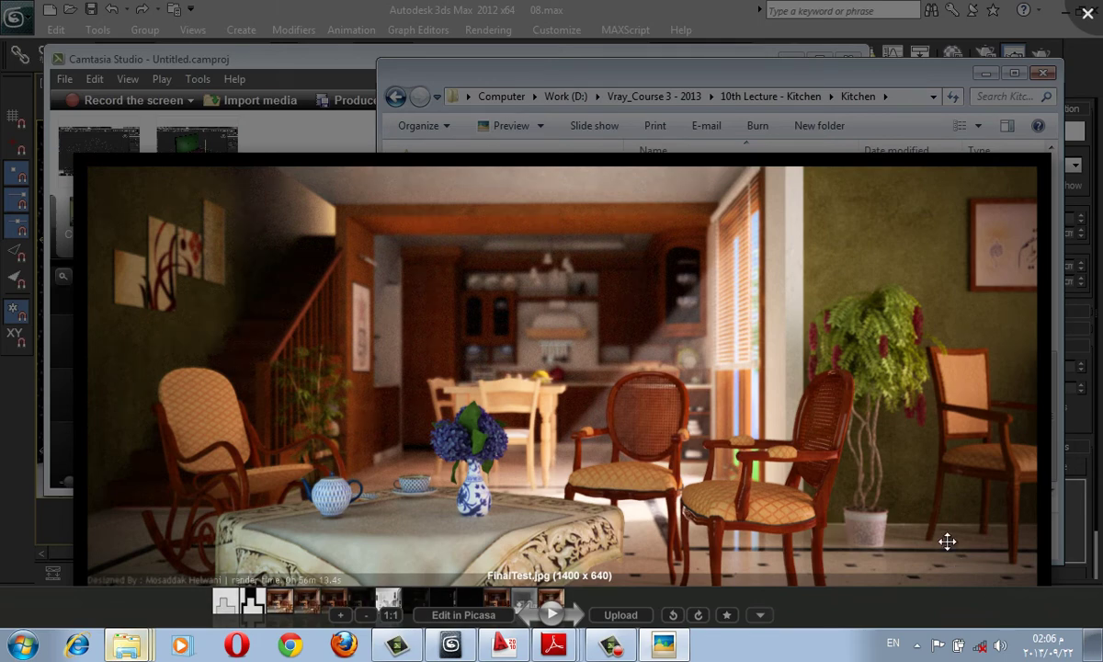
scroll(900, 449, up, 3)
scroll(899, 449, up, 1)
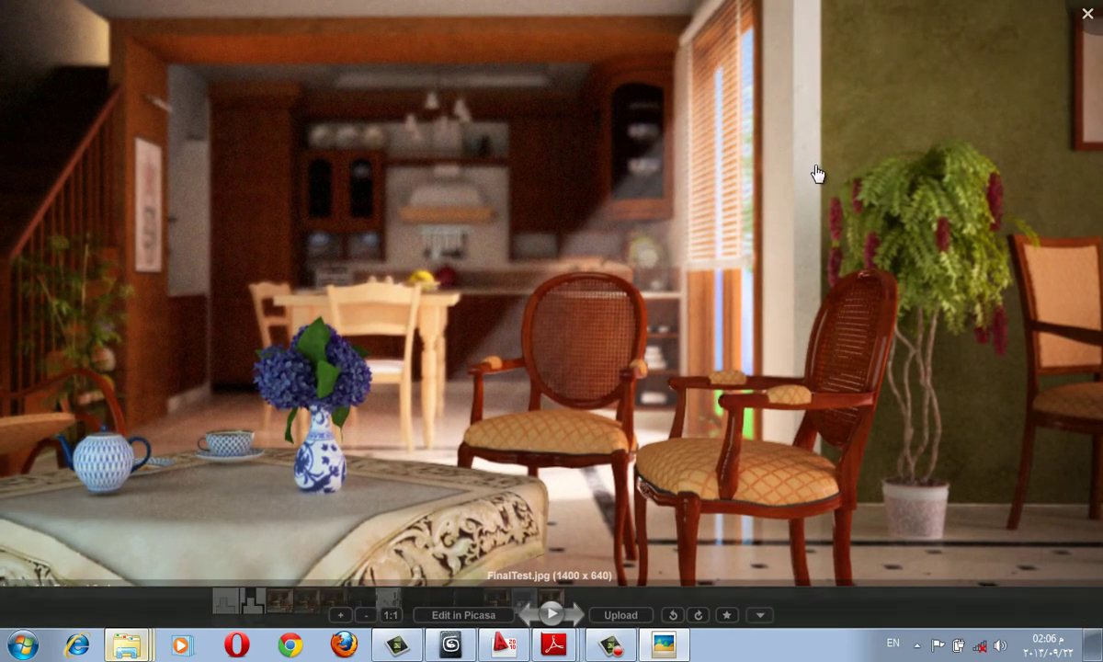
mouse_move(817, 173)
mouse_down()
mouse_move(830, 224)
mouse_move(824, 211)
mouse_up()
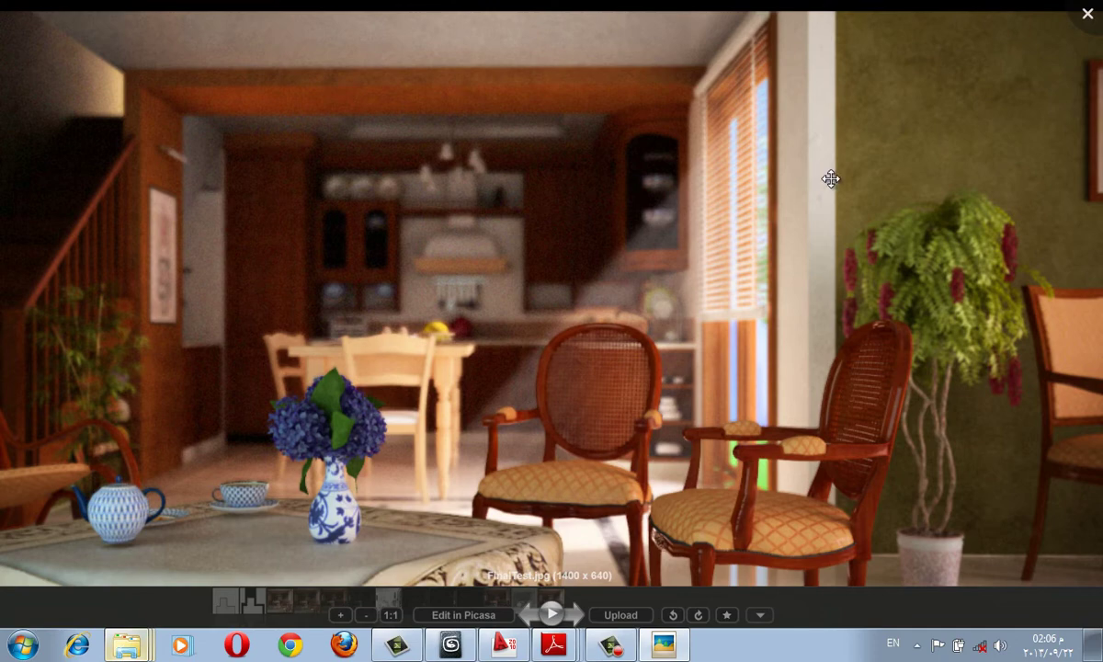
scroll(824, 212, down, 1)
scroll(770, 303, down, 2)
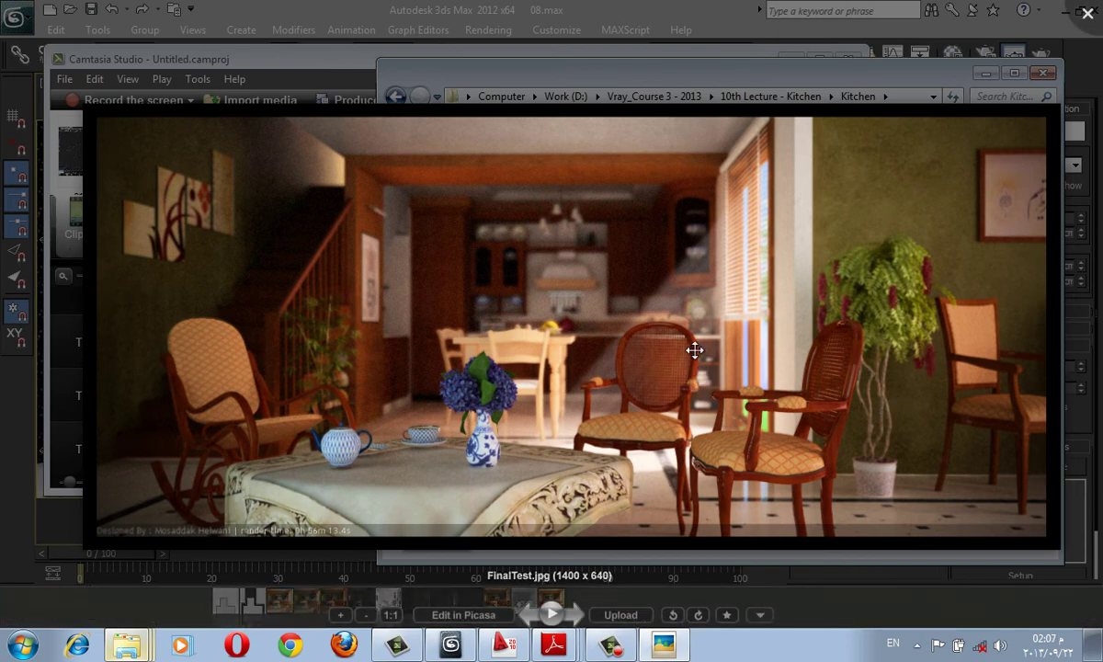
key(Escape)
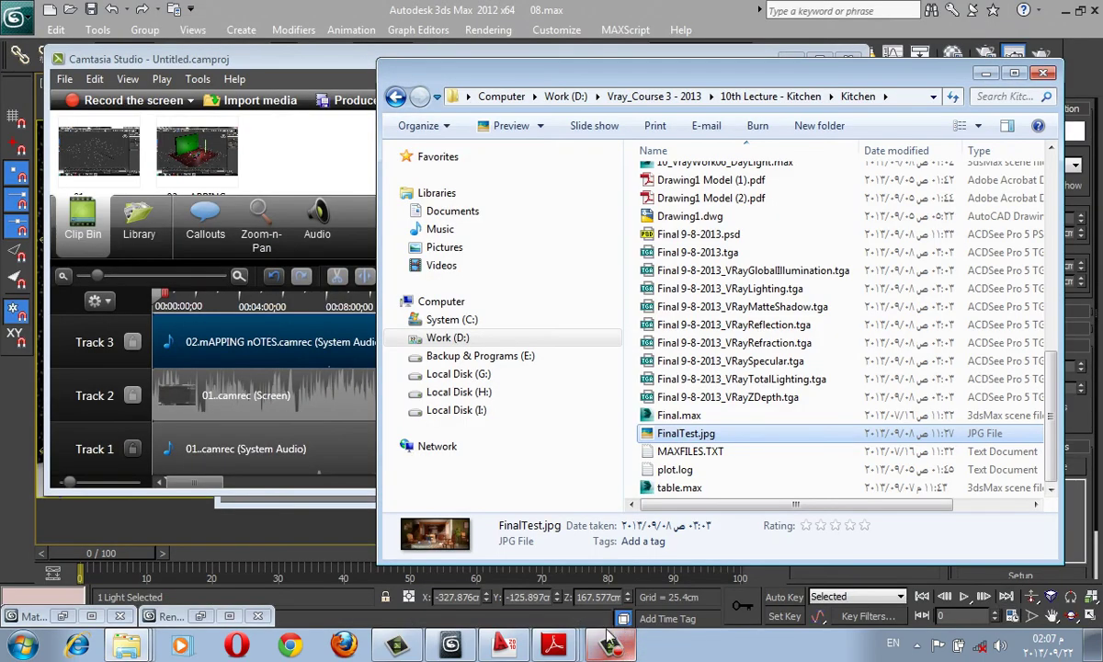